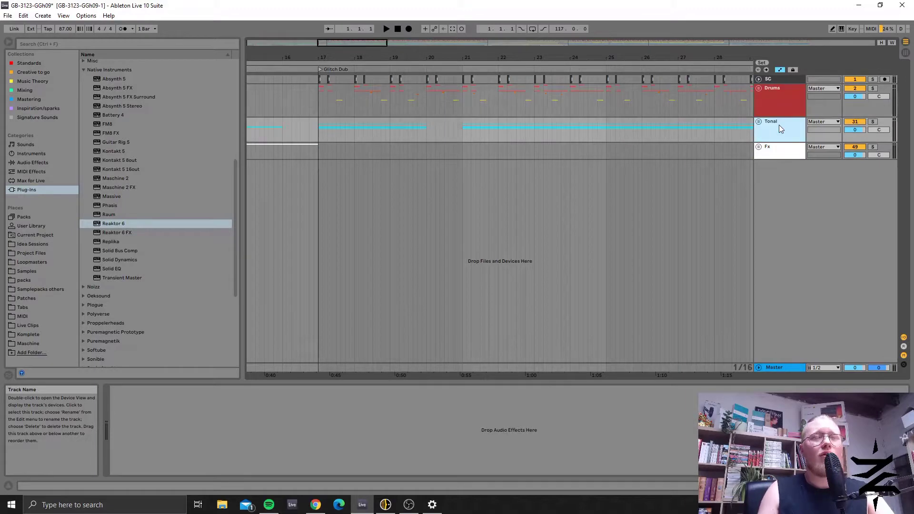
Unfold the SC track and show the whole arrangement
{"action": "left_click", "coordinate": [772, 158]}
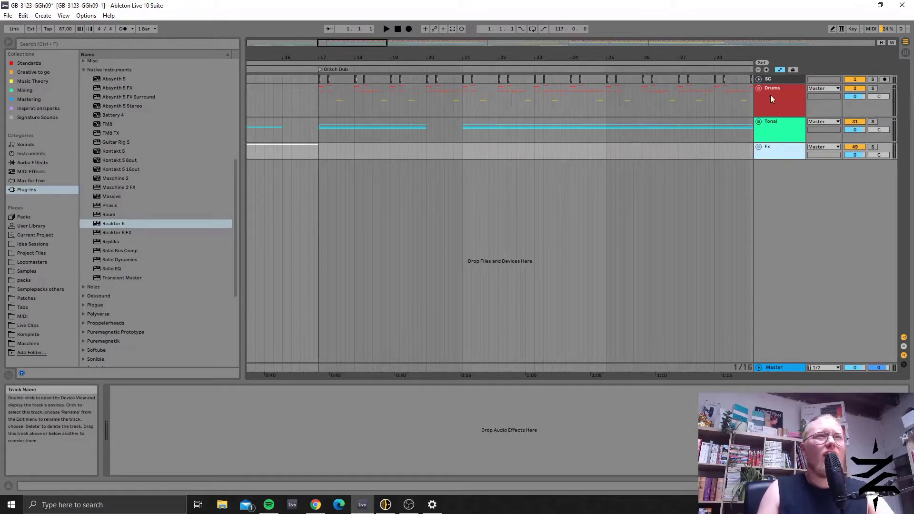
{"action": "left_click", "coordinate": [759, 79]}
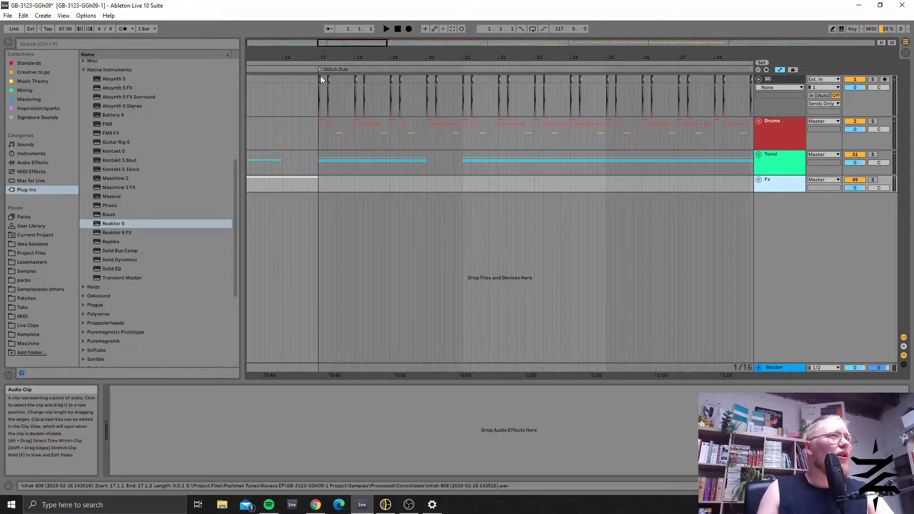
{"action": "left_click_drag", "start_coordinate": [364, 43], "coordinate": [364, 2]}
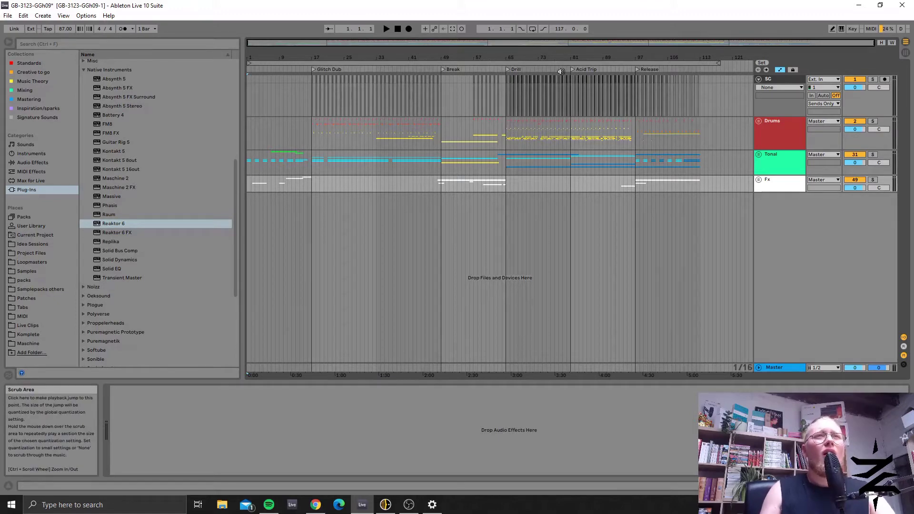
Unfold the Tonal group to examine its subtracks, and fold it again
{"action": "left_click", "coordinate": [775, 139]}
{"action": "left_click", "coordinate": [776, 167]}
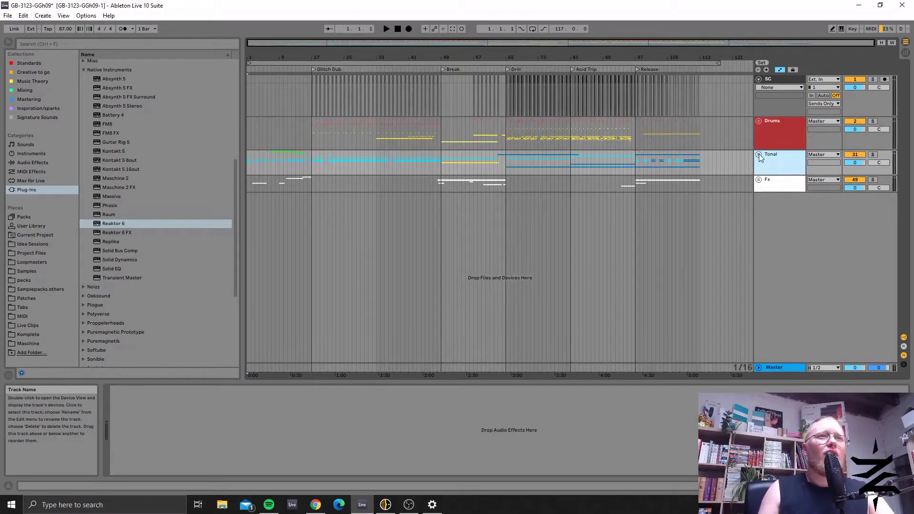
{"action": "left_click", "coordinate": [759, 154]}
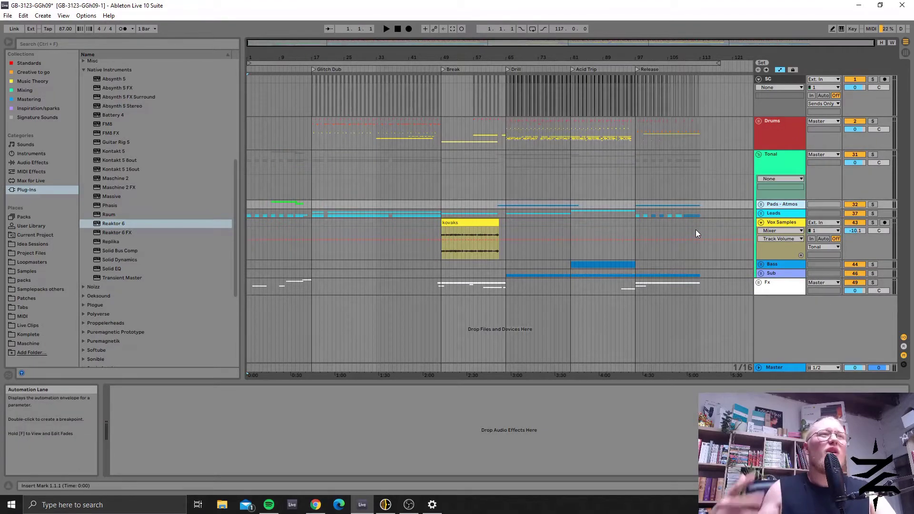
{"action": "left_click", "coordinate": [759, 155]}
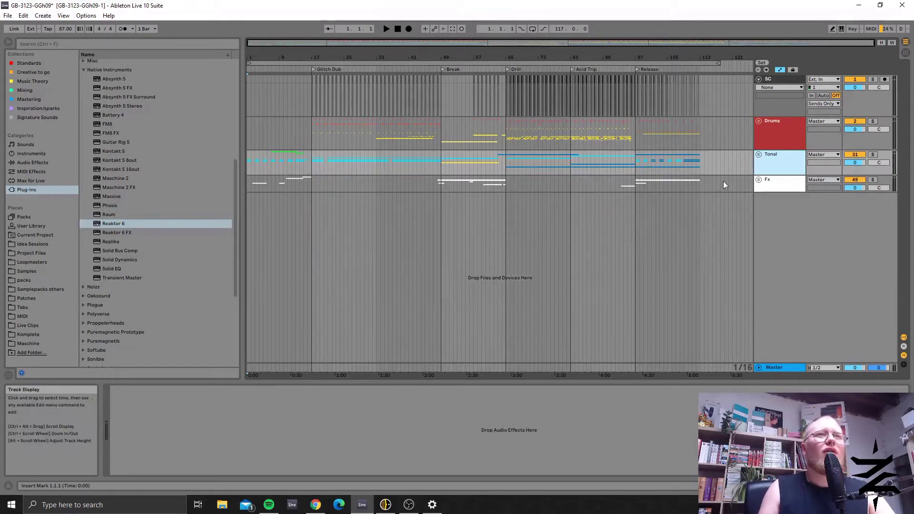
Unfold the Drums group and its Kick subgroup to show the individual kick tracks
{"action": "left_click", "coordinate": [786, 125]}
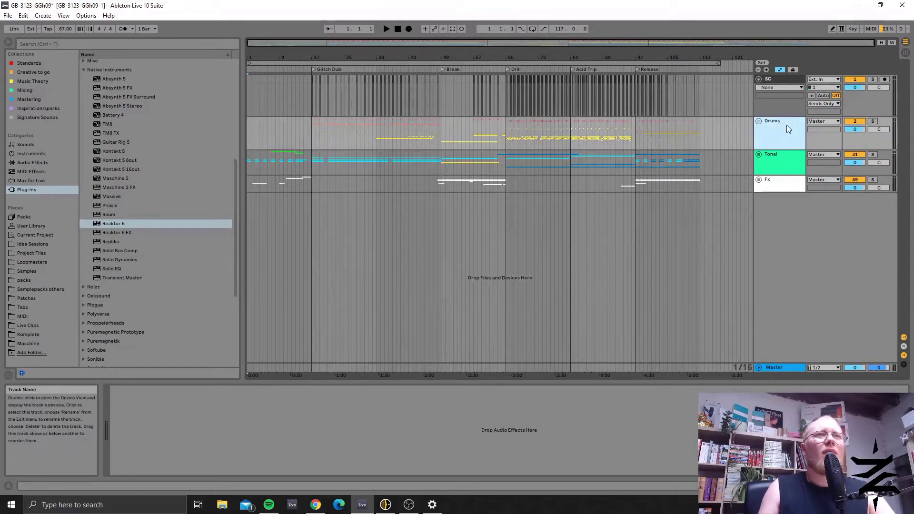
{"action": "left_click", "coordinate": [759, 121]}
{"action": "left_click", "coordinate": [779, 187]}
{"action": "scroll", "coordinate": [779, 188], "scroll_direction": "down", "scroll_amount": 3}
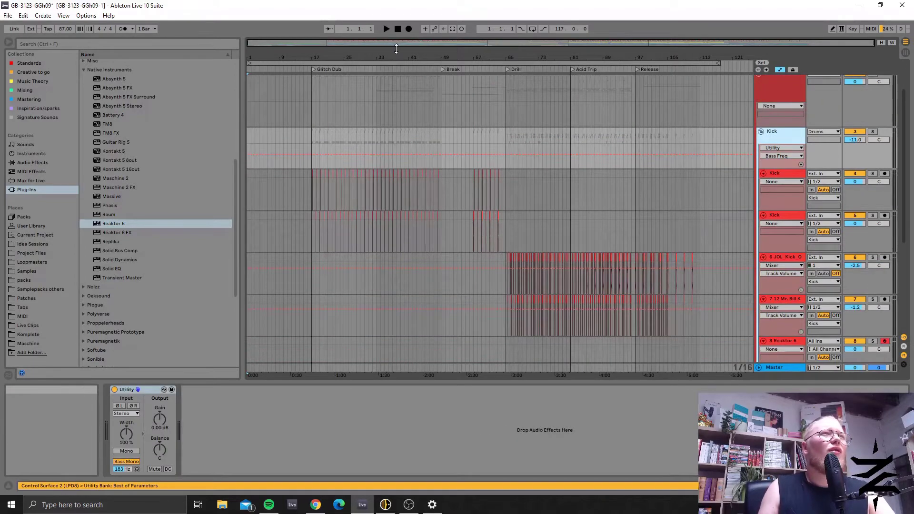
Solo the Kick group and set the arrangement grid to 1 bar
{"action": "left_click_drag", "start_coordinate": [399, 44], "coordinate": [399, 95]}
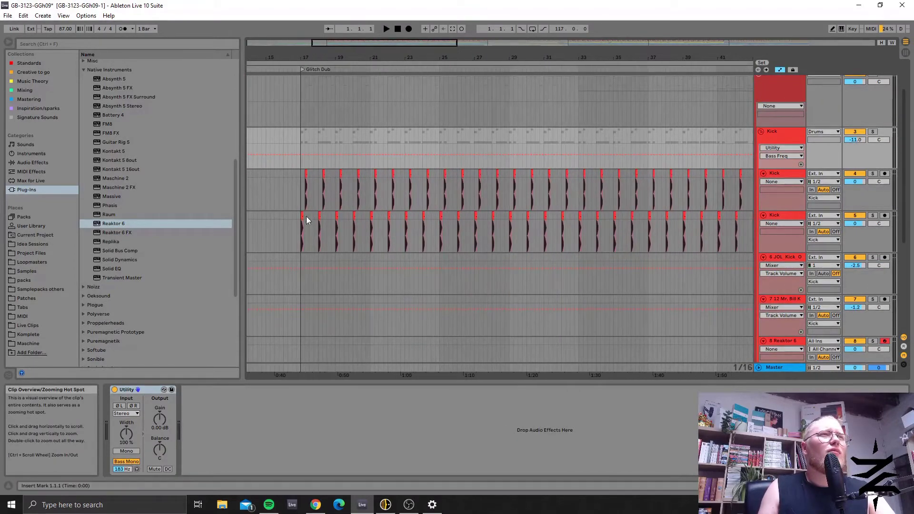
{"action": "left_click", "coordinate": [298, 173]}
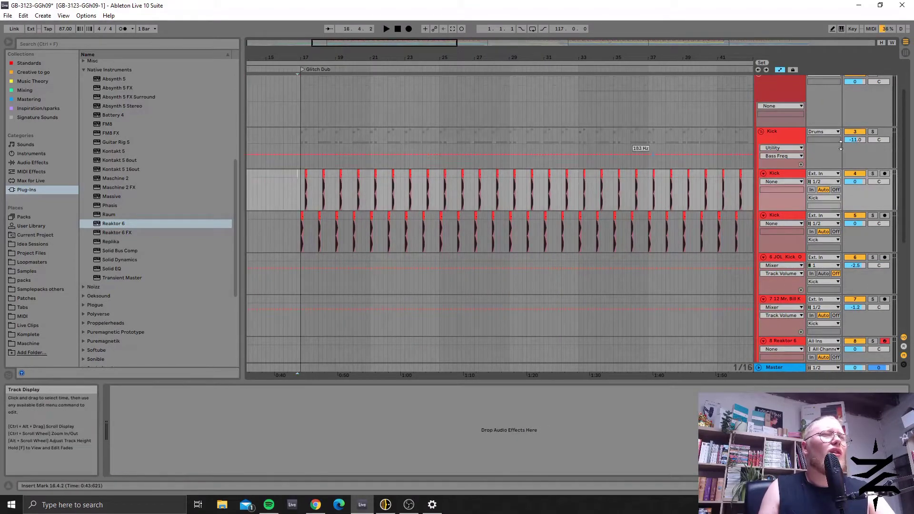
{"action": "left_click", "coordinate": [872, 132]}
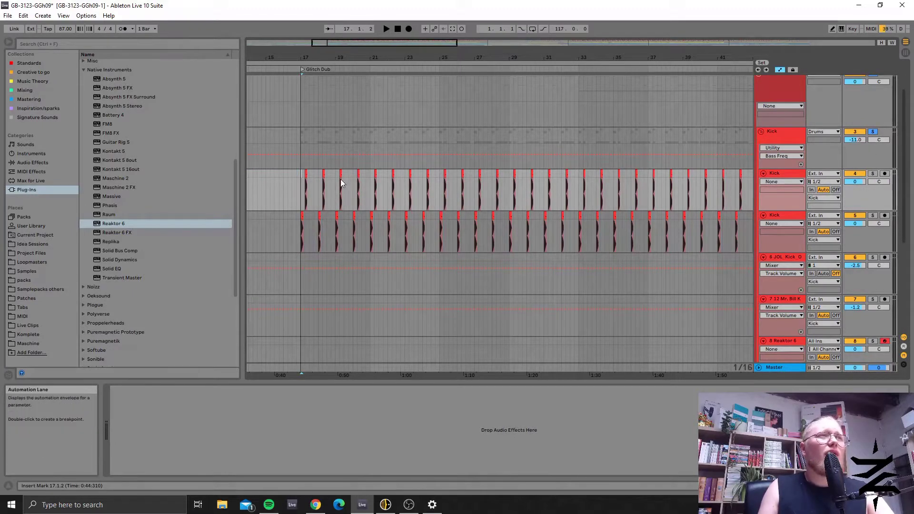
{"action": "right_click", "coordinate": [326, 175]}
{"action": "left_click", "coordinate": [417, 260]}
Listen to the soloed kicks from bar 17 at the start of the Glitch Dub section, and stop playback
{"action": "left_click", "coordinate": [313, 187]}
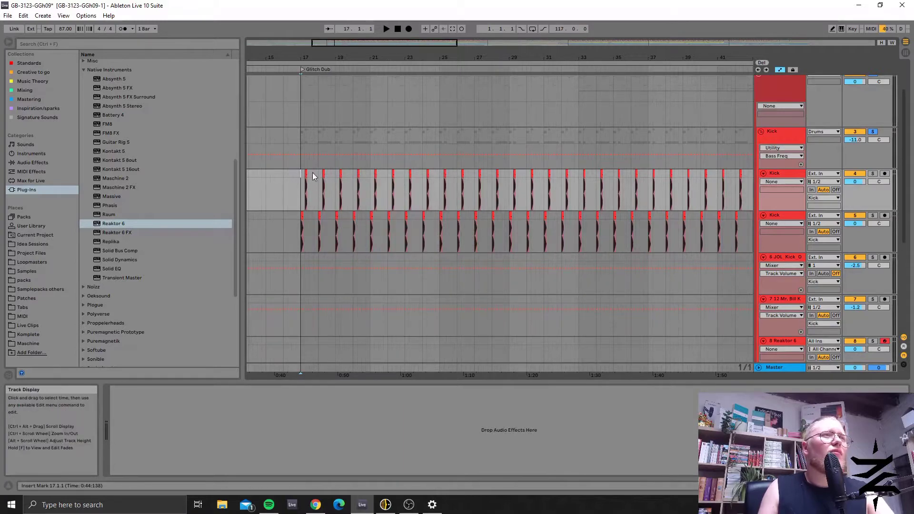
{"action": "key", "text": "space"}
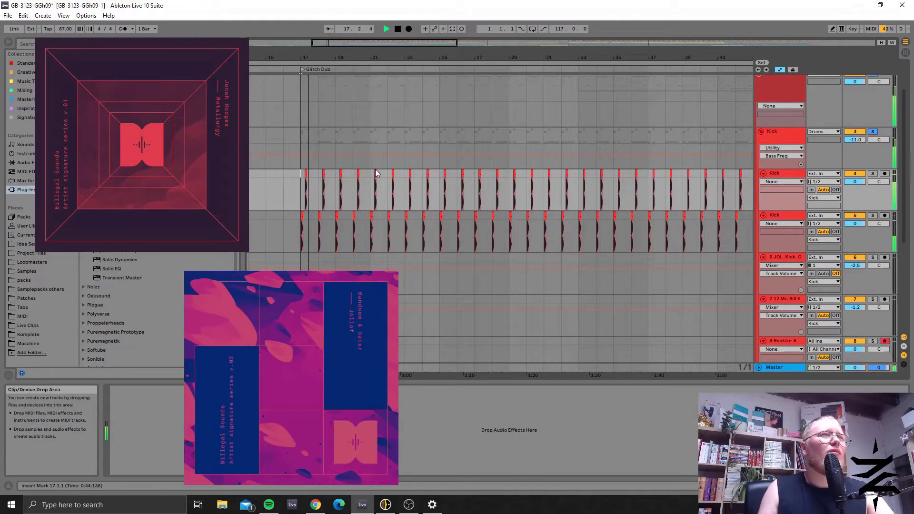
{"action": "key", "text": "space"}
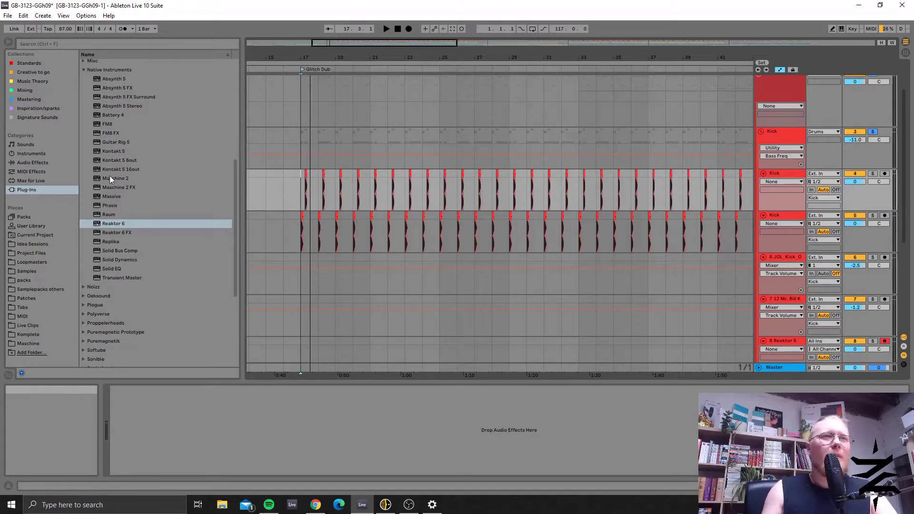
Show the Erosion Amount automation of the JOL Kick track in a new lane
{"action": "scroll", "coordinate": [407, 113], "scroll_direction": "down", "scroll_amount": 2}
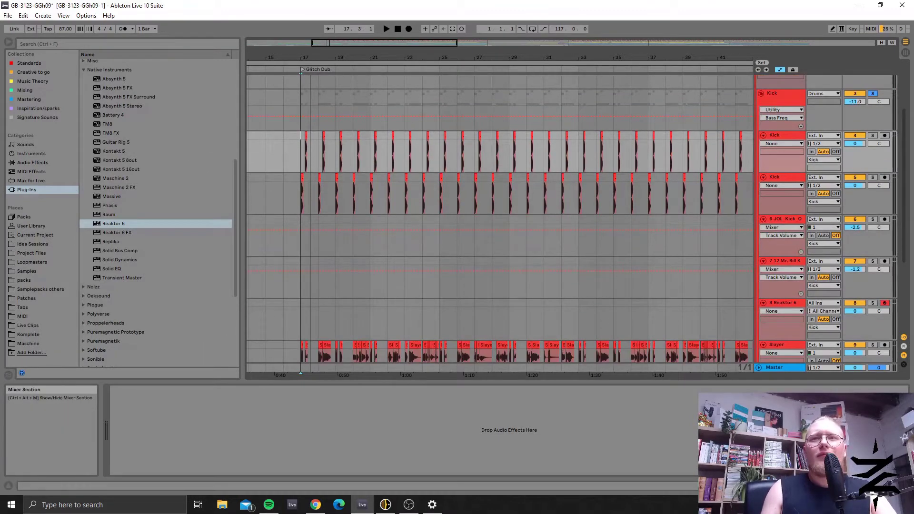
{"action": "key", "text": "alt+Tab"}
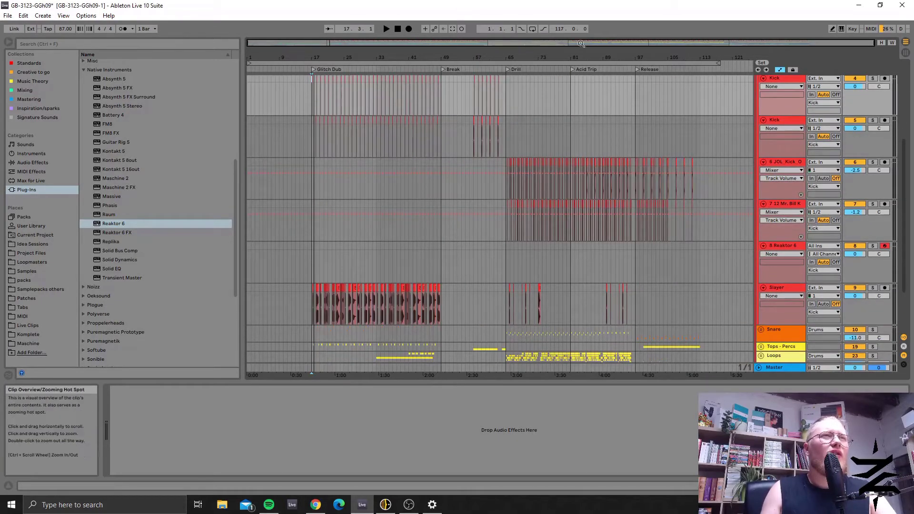
{"action": "left_click_drag", "start_coordinate": [582, 43], "coordinate": [555, 43]}
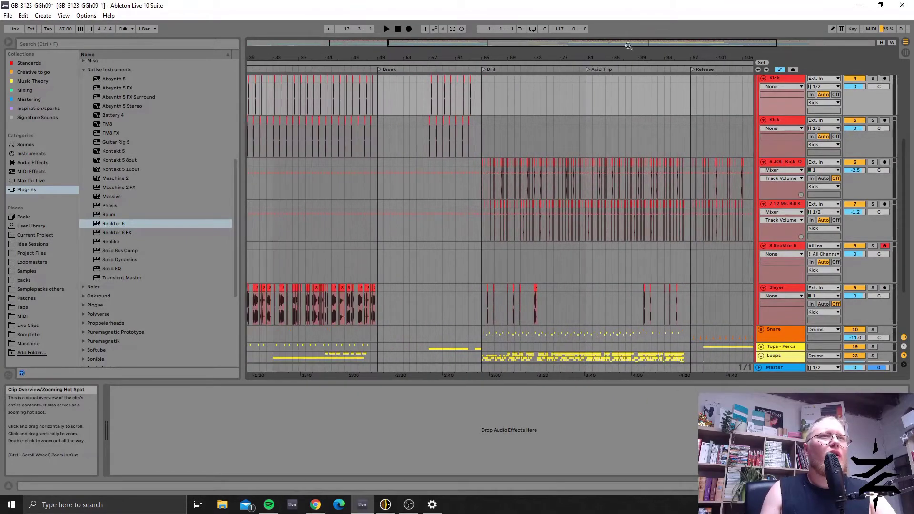
{"action": "scroll", "coordinate": [525, 191], "scroll_direction": "down", "scroll_amount": 3}
{"action": "scroll", "coordinate": [577, 204], "scroll_direction": "up", "scroll_amount": 6}
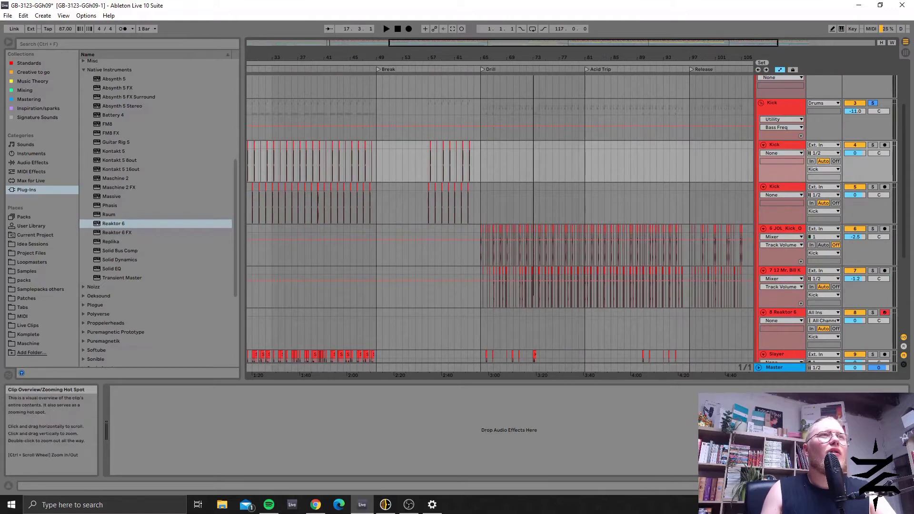
{"action": "left_click_drag", "start_coordinate": [666, 43], "coordinate": [670, 52]}
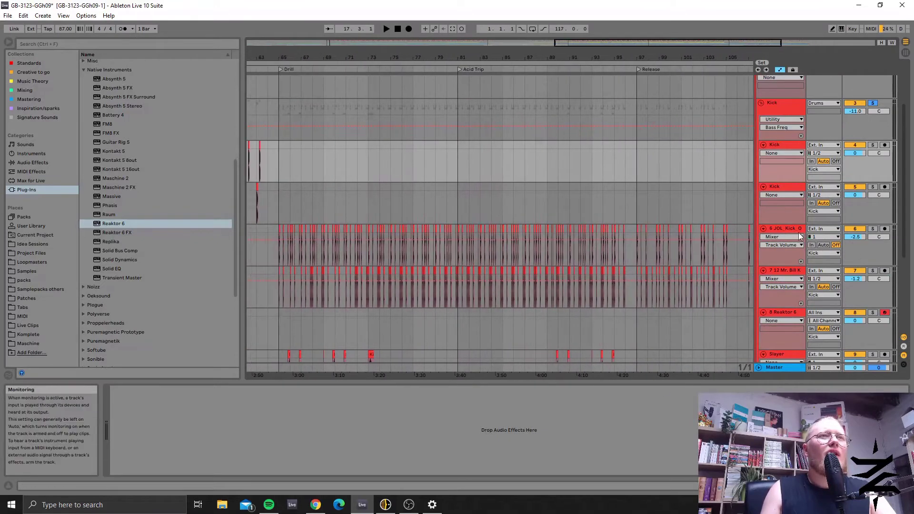
{"action": "left_click", "coordinate": [781, 228]}
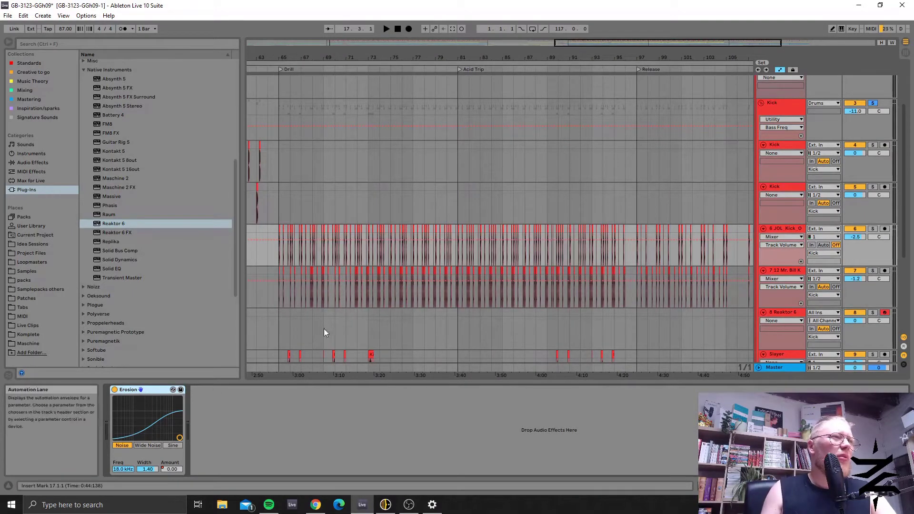
{"action": "right_click", "coordinate": [165, 469]}
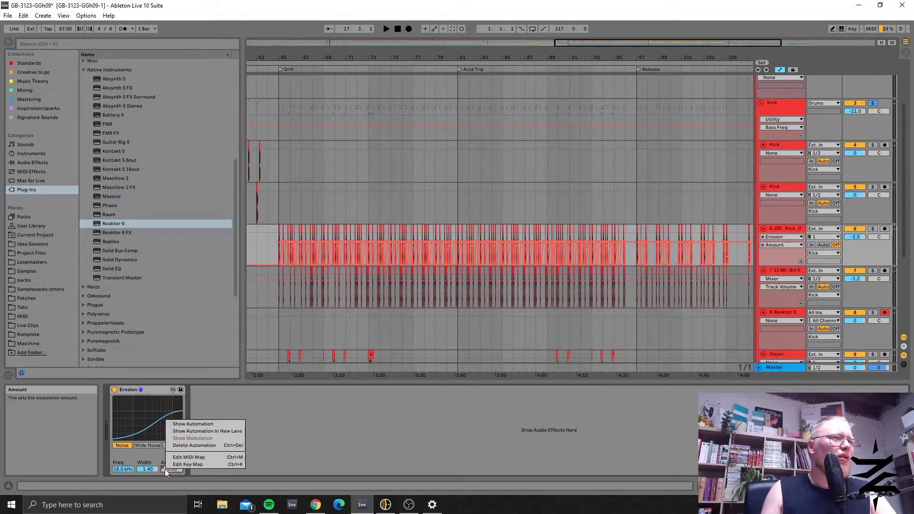
{"action": "left_click", "coordinate": [198, 431]}
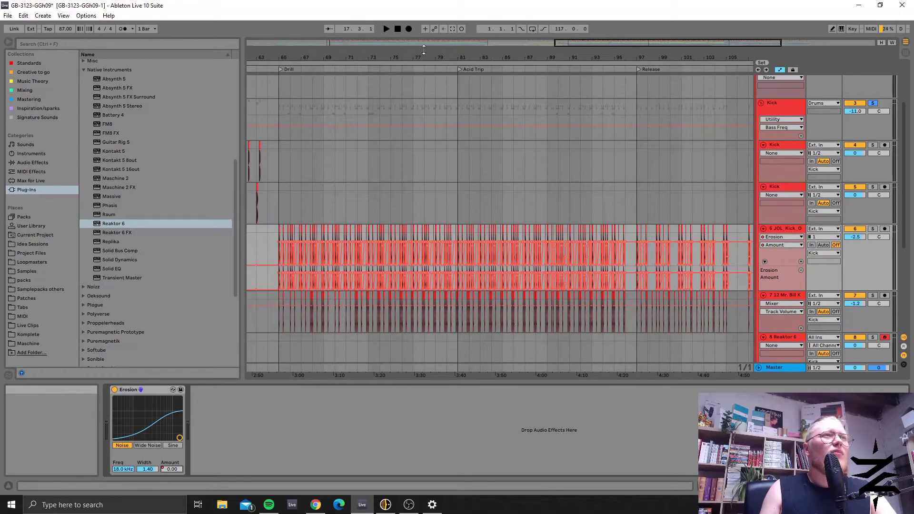
Solo the JOL Kick track and listen to it from bar 65 at the start of the Drill section
{"action": "left_click_drag", "start_coordinate": [558, 42], "coordinate": [569, 82]}
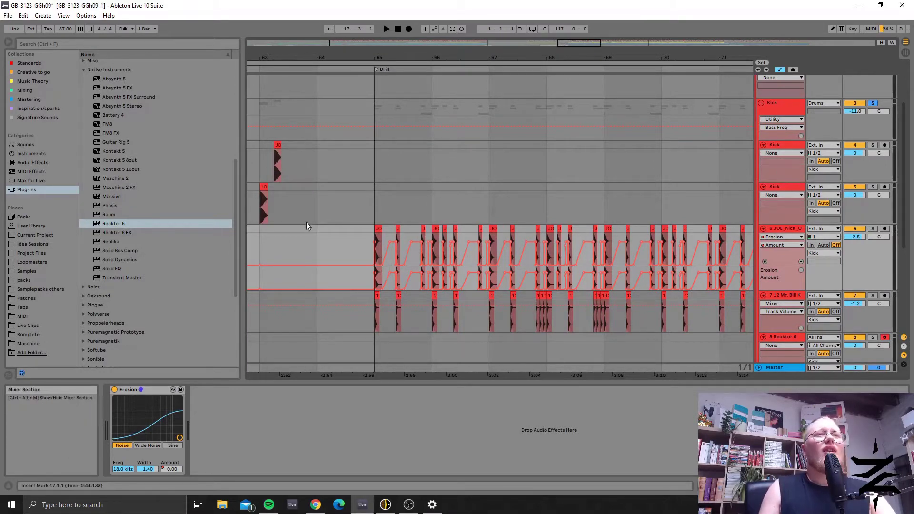
{"action": "left_click", "coordinate": [377, 229]}
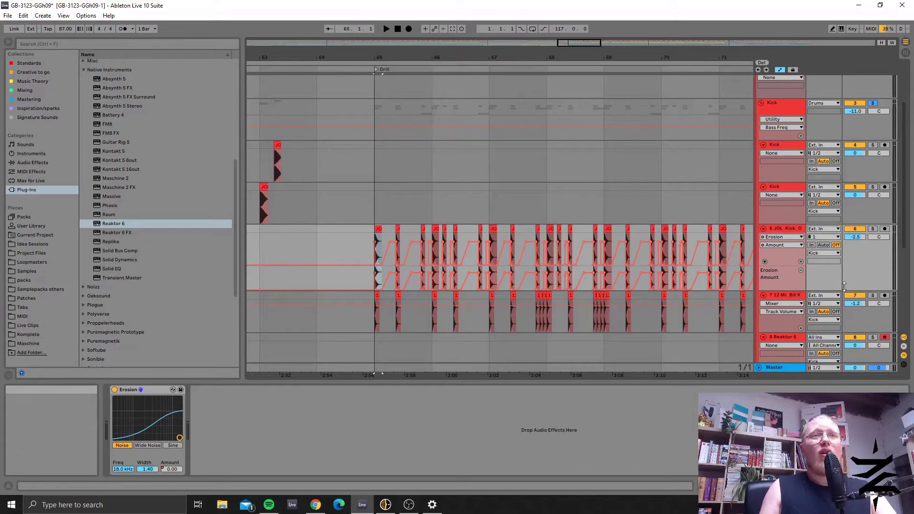
{"action": "left_click", "coordinate": [872, 229]}
{"action": "key", "text": "space"}
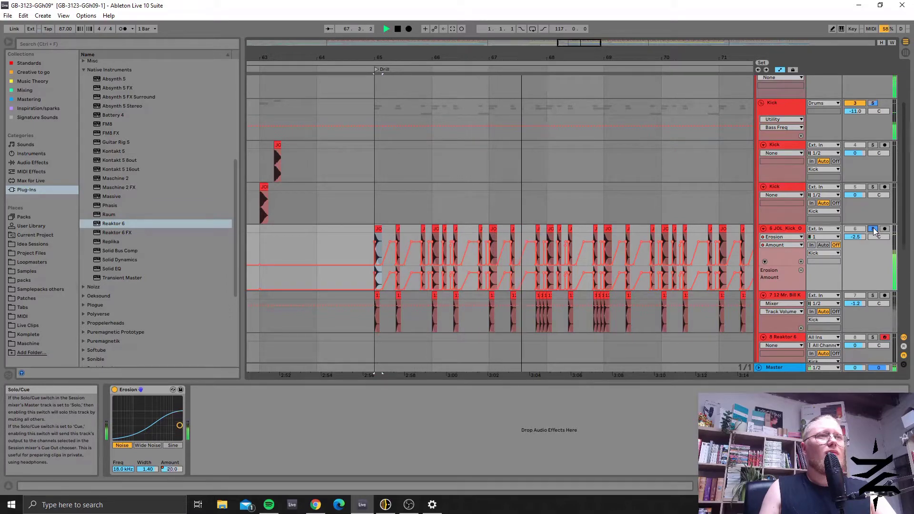
{"action": "key", "text": "space"}
Examine the Erosion automation on the JOL Kick track and audition the kick from bar 65 with Erosion switched off and on
{"action": "scroll", "coordinate": [838, 243], "scroll_direction": "up", "scroll_amount": 4}
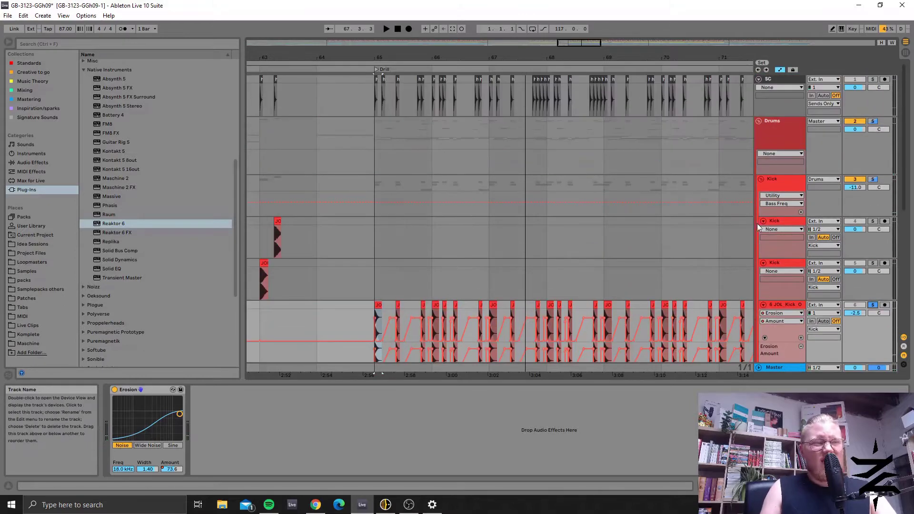
{"action": "left_click_drag", "start_coordinate": [579, 42], "coordinate": [579, 46]}
{"action": "scroll", "coordinate": [344, 292], "scroll_direction": "up", "scroll_amount": 5}
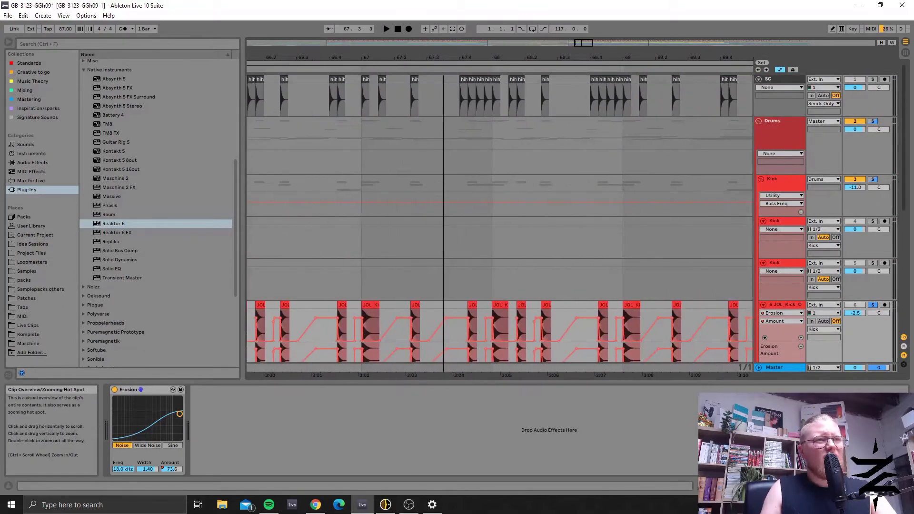
{"action": "left_click", "coordinate": [344, 293]}
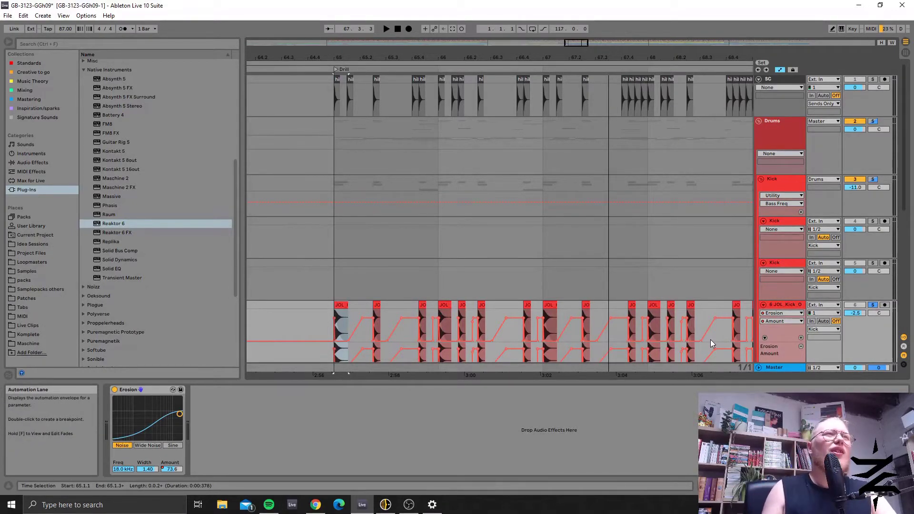
{"action": "left_click_drag", "start_coordinate": [590, 44], "coordinate": [590, 29]}
{"action": "left_click", "coordinate": [114, 390]}
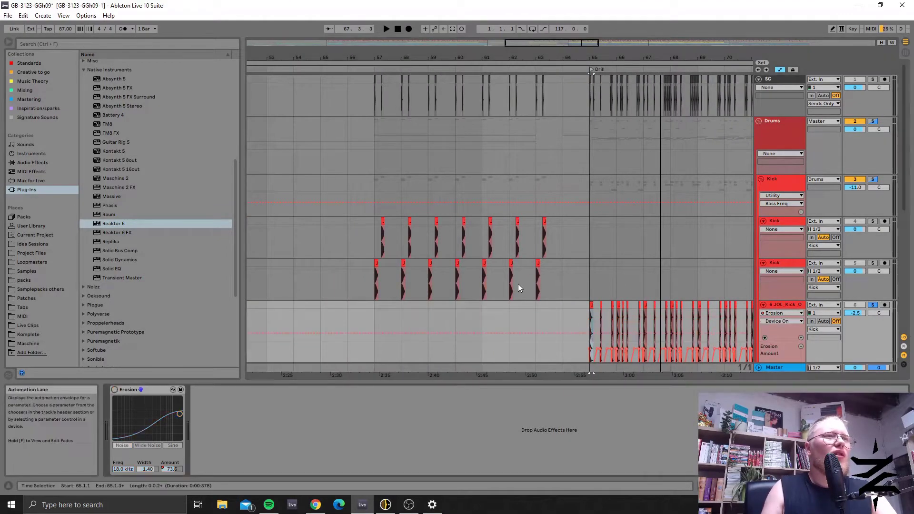
{"action": "key", "text": "space"}
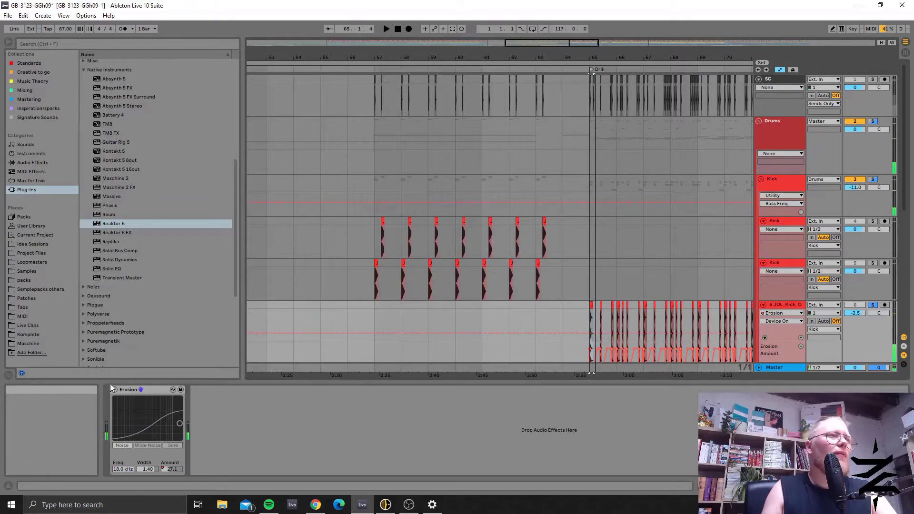
{"action": "left_click", "coordinate": [114, 389]}
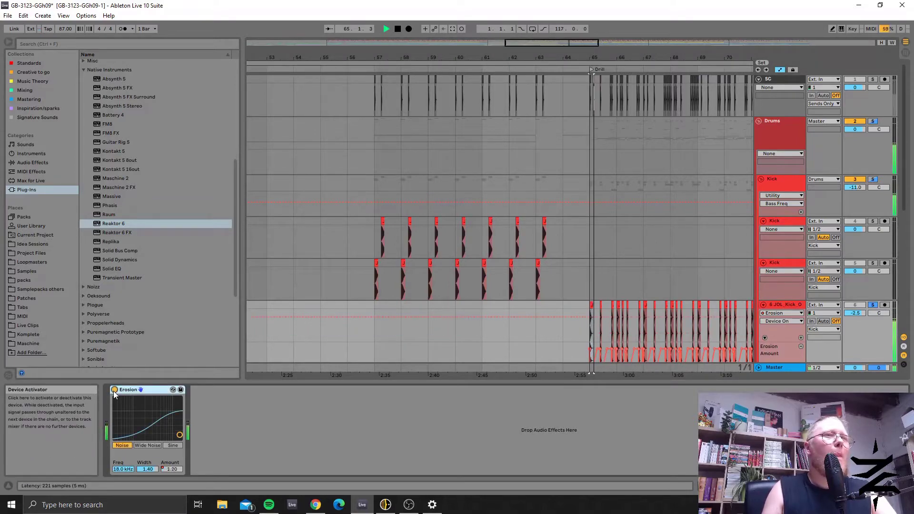
{"action": "key", "text": "space"}
Examine the kick tracks from the Break to the Drill section, with the insert marker set at bar 57 on the upper Kick track
{"action": "left_click_drag", "start_coordinate": [552, 41], "coordinate": [552, 48]}
{"action": "scroll", "coordinate": [726, 276], "scroll_direction": "down", "scroll_amount": 2}
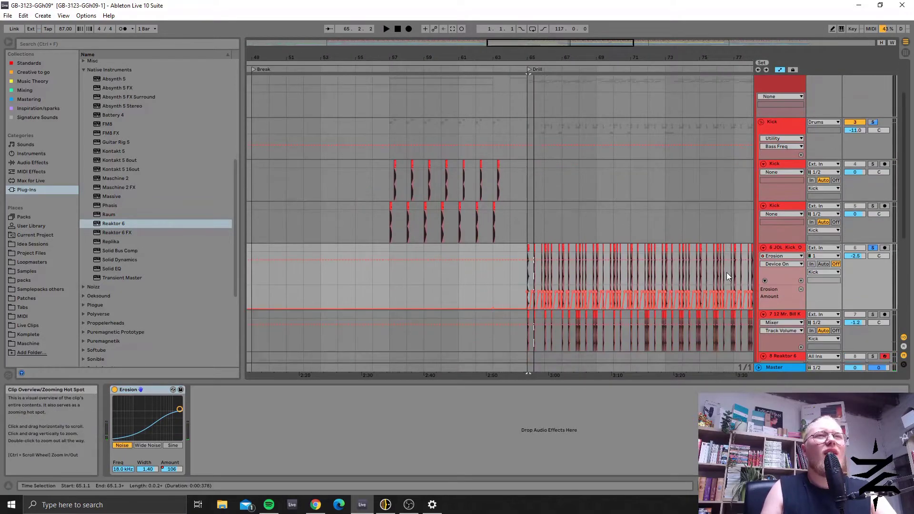
{"action": "scroll", "coordinate": [737, 252], "scroll_direction": "up", "scroll_amount": 3}
{"action": "scroll", "coordinate": [727, 251], "scroll_direction": "down", "scroll_amount": 4}
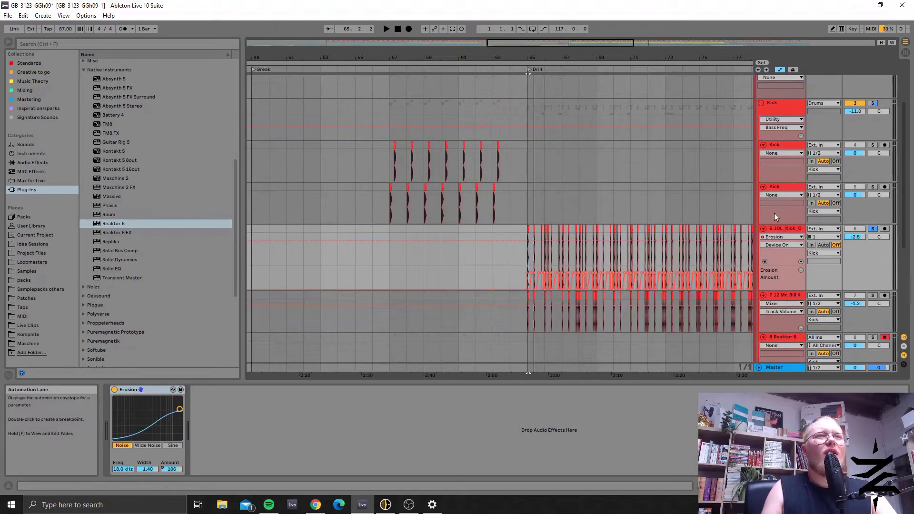
{"action": "scroll", "coordinate": [404, 198], "scroll_direction": "up", "scroll_amount": 2}
{"action": "left_click", "coordinate": [388, 178]}
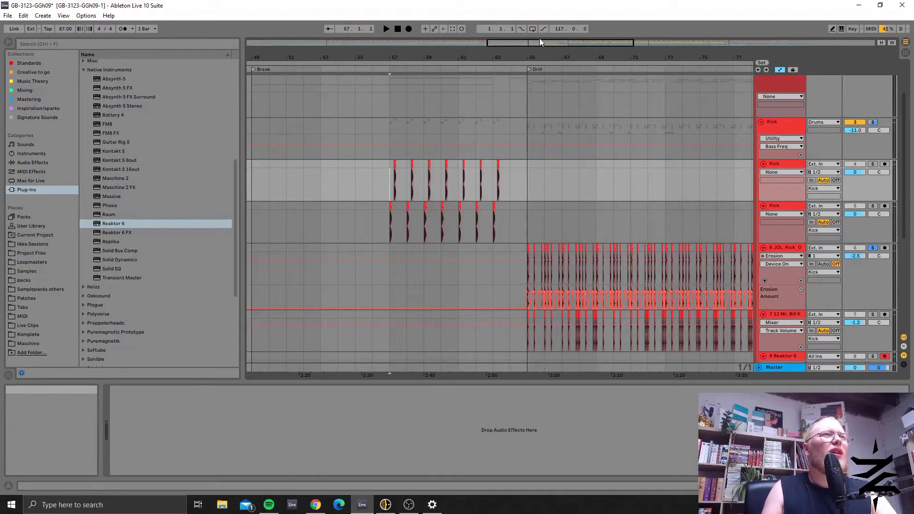
{"action": "left_click_drag", "start_coordinate": [545, 42], "coordinate": [562, 95]}
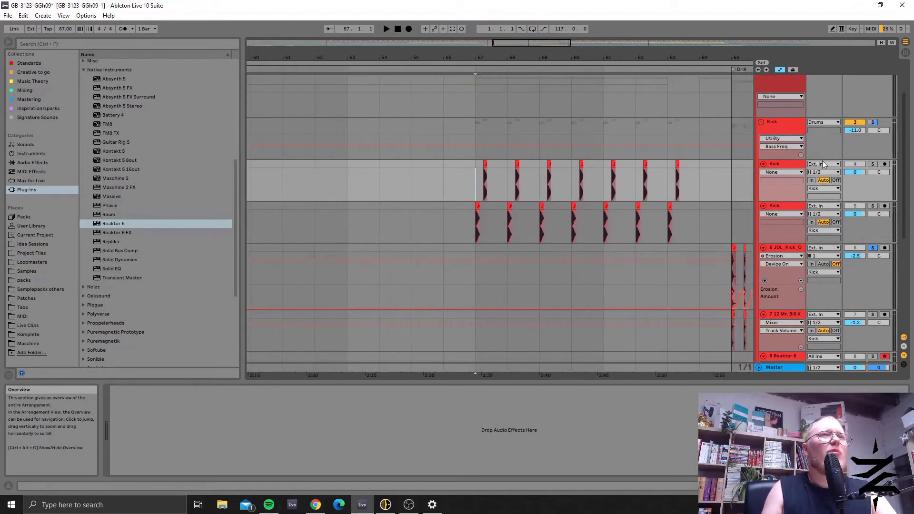
{"action": "scroll", "coordinate": [630, 216], "scroll_direction": "down", "scroll_amount": 2}
{"action": "scroll", "coordinate": [630, 212], "scroll_direction": "down", "scroll_amount": 4}
{"action": "scroll", "coordinate": [674, 207], "scroll_direction": "up", "scroll_amount": 8}
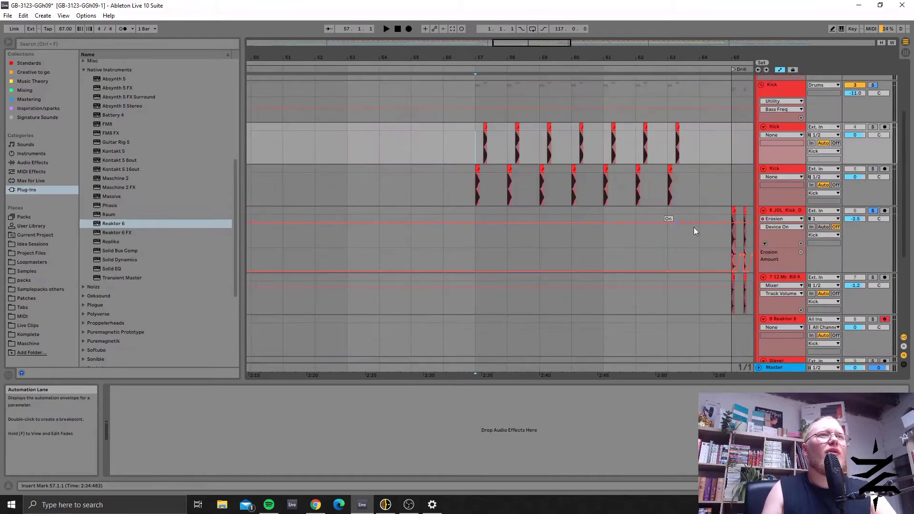
{"action": "scroll", "coordinate": [575, 192], "scroll_direction": "down", "scroll_amount": 5}
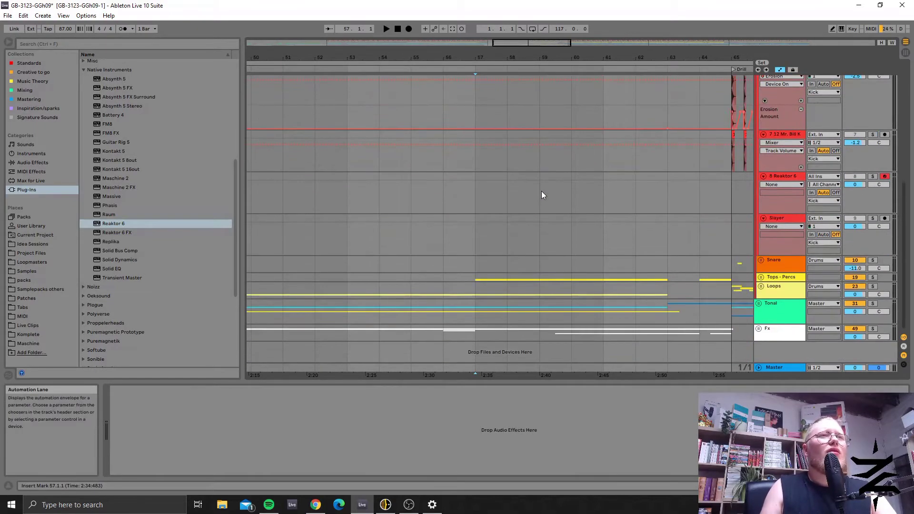
Set the insert marker at bar 17 on the Slayer track and open the plug-in window of the Reaktor 6 track
{"action": "left_click_drag", "start_coordinate": [531, 42], "coordinate": [407, 78]}
{"action": "left_click", "coordinate": [284, 282]}
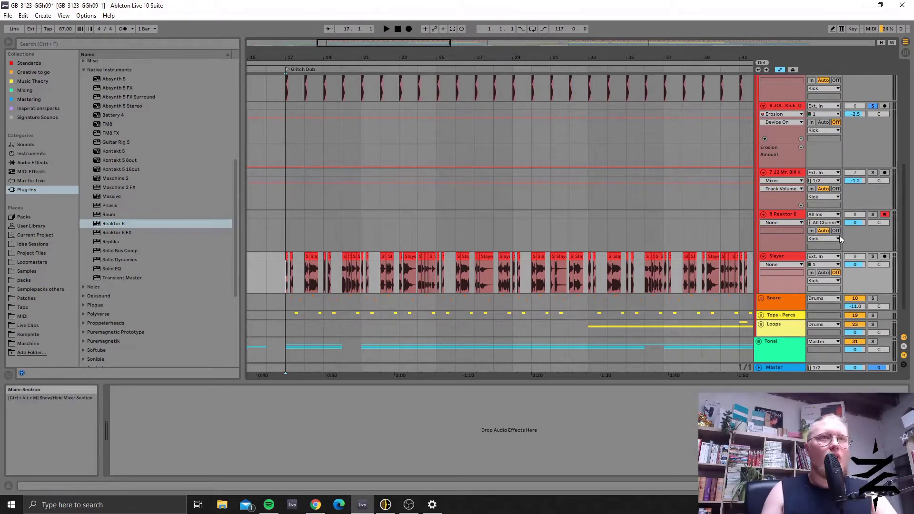
{"action": "left_click", "coordinate": [800, 215]}
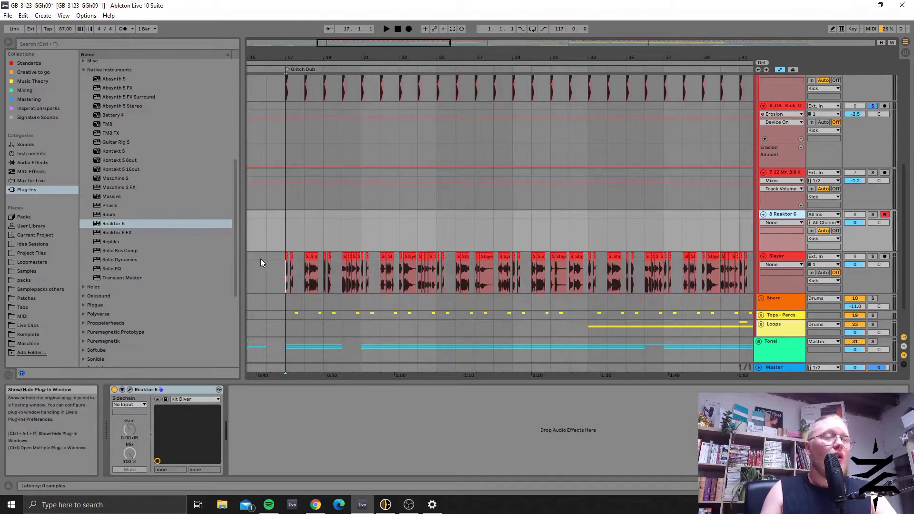
{"action": "key", "text": "ctrl+alt+p"}
{"action": "left_click_drag", "start_coordinate": [381, 81], "coordinate": [296, 59]}
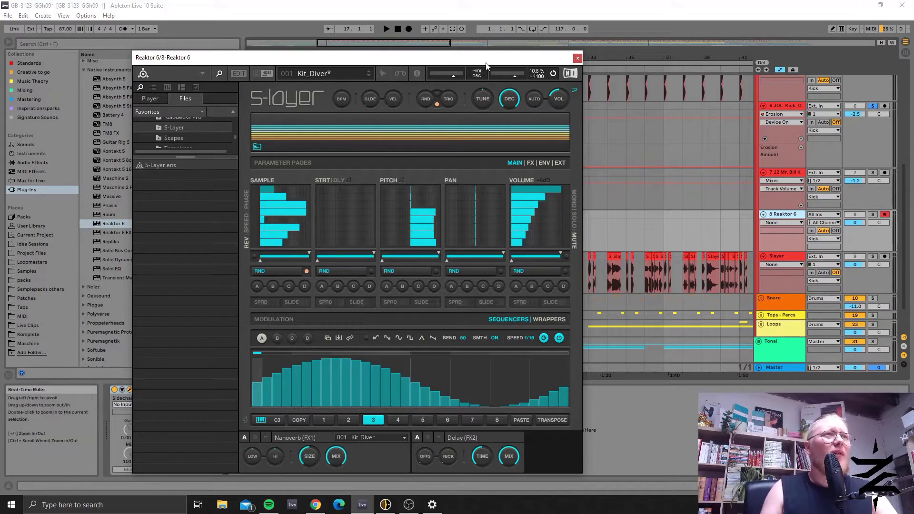
{"action": "left_click_drag", "start_coordinate": [489, 61], "coordinate": [625, 69]}
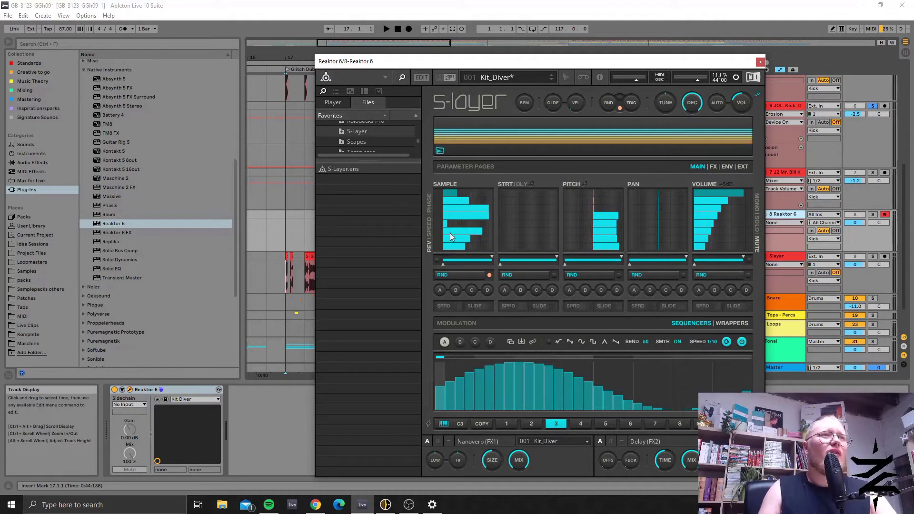
Redraw the SAMPLE levels in S-Layer by hand, apply the master randomize three times, and close the plug-in window
{"action": "left_click_drag", "start_coordinate": [451, 237], "coordinate": [476, 193]}
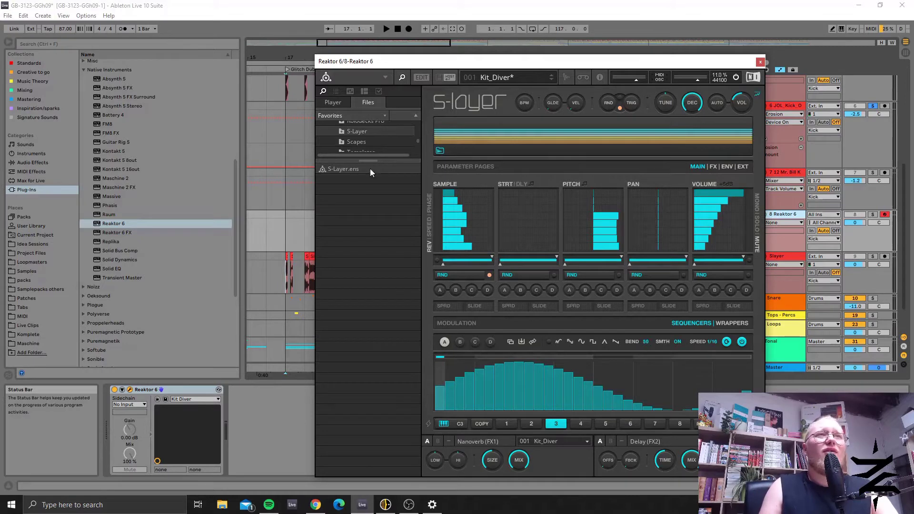
{"action": "left_click", "coordinate": [608, 105]}
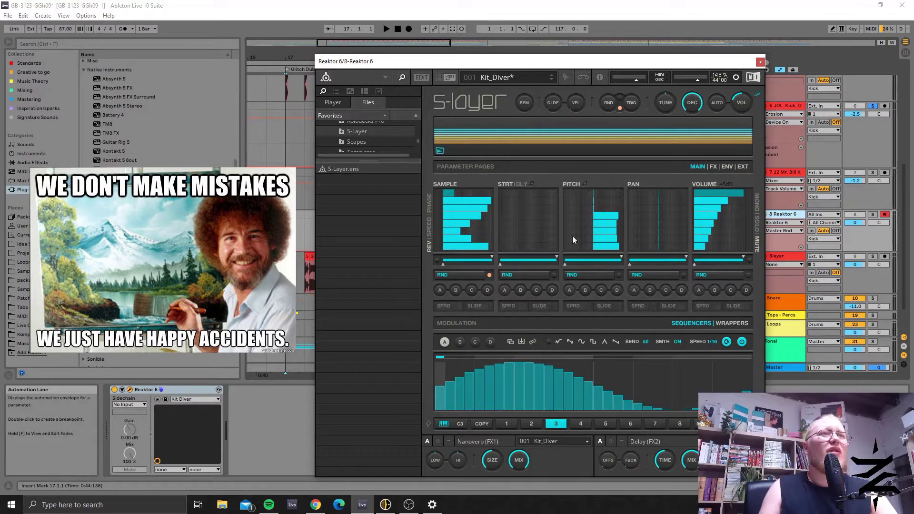
{"action": "left_click", "coordinate": [607, 105]}
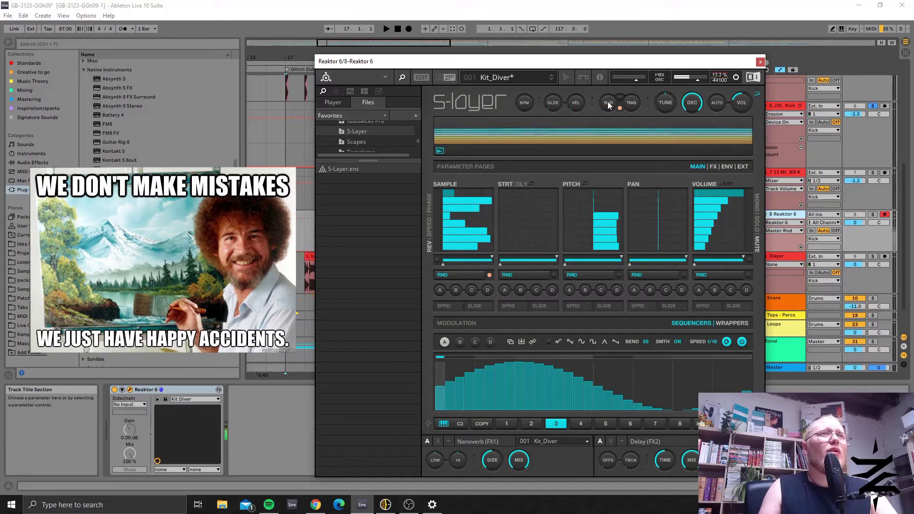
{"action": "left_click", "coordinate": [607, 105]}
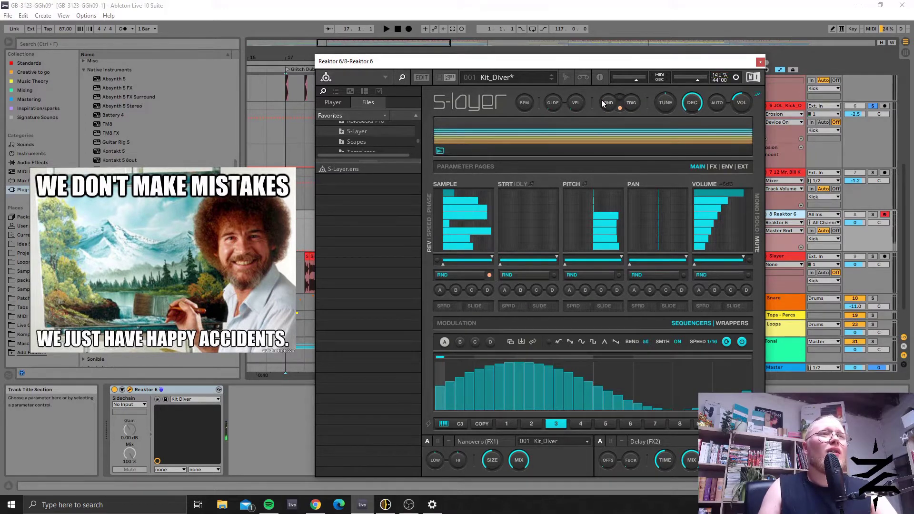
{"action": "left_click", "coordinate": [760, 63]}
Unsolo the JOL Kick track and show the Slayer clips from bar 17 of the Glitch Dub section in closer detail
{"action": "left_click", "coordinate": [872, 107]}
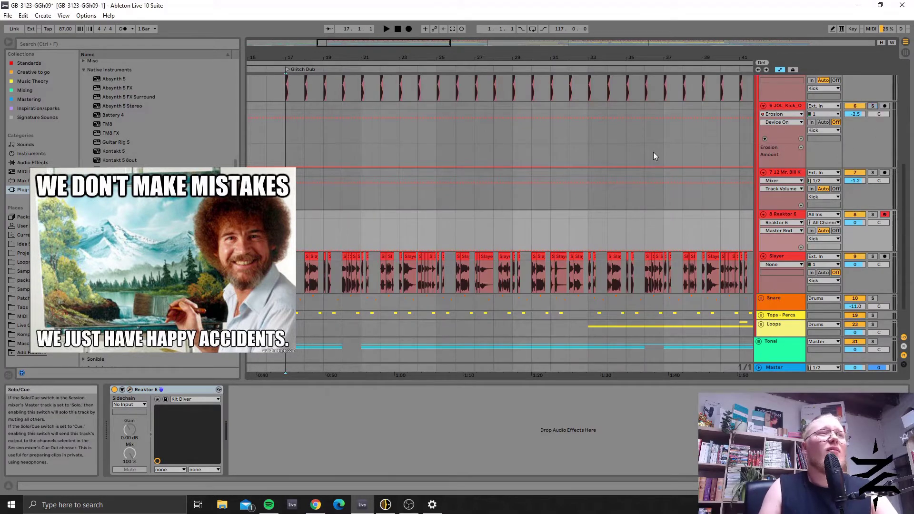
{"action": "left_click", "coordinate": [290, 278]}
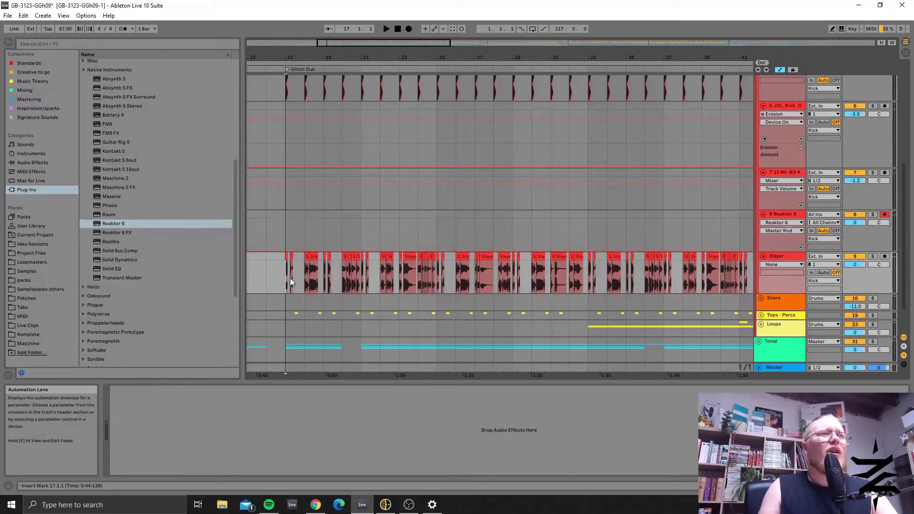
{"action": "left_click", "coordinate": [765, 189]}
{"action": "left_click", "coordinate": [786, 215]}
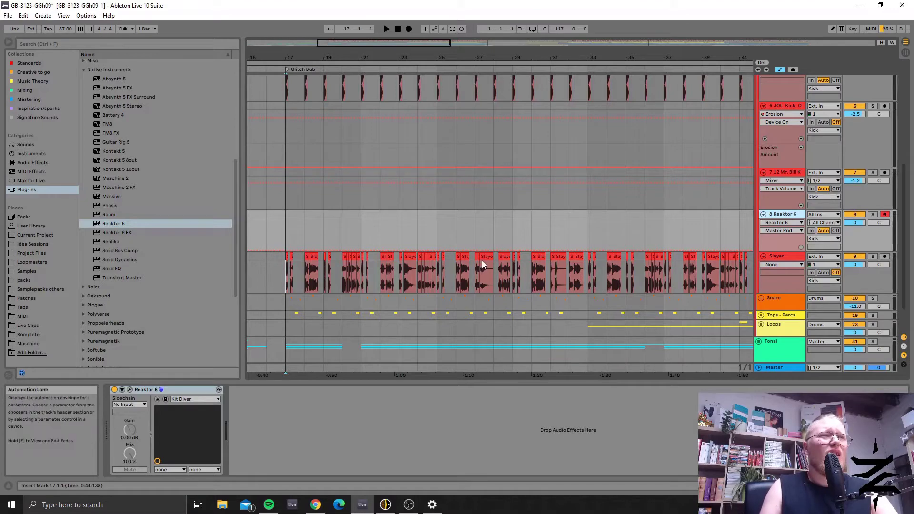
{"action": "left_click", "coordinate": [481, 282]}
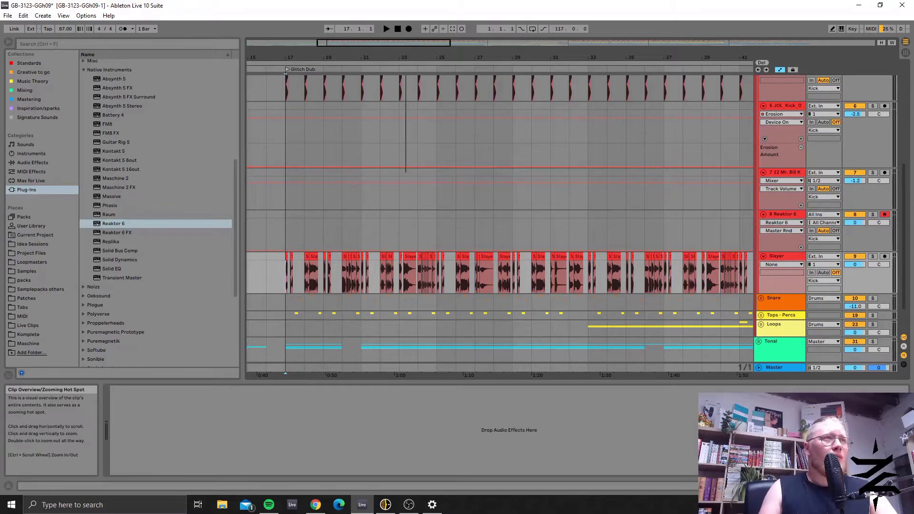
{"action": "left_click_drag", "start_coordinate": [452, 57], "coordinate": [452, 86]}
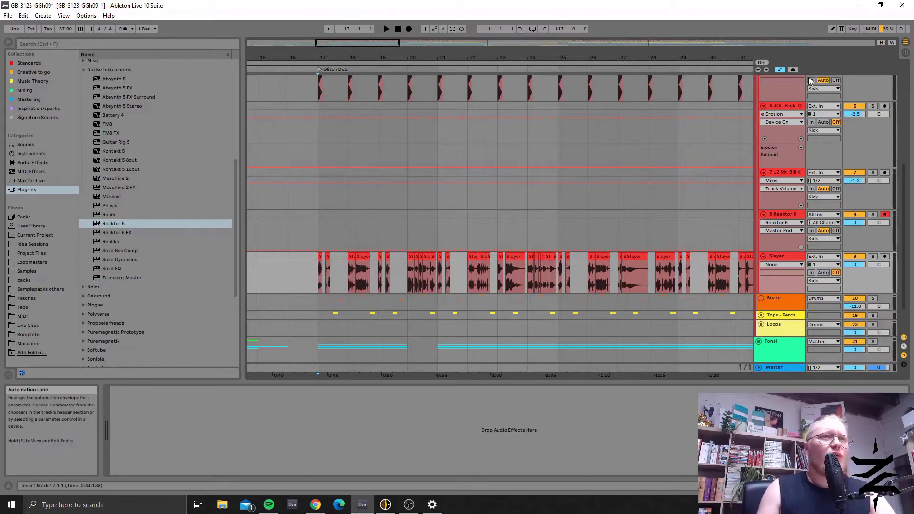
Reopen the Reaktor 6 plug-in window, look at S-Layer in Edit mode, and return to the normal view
{"action": "left_click", "coordinate": [787, 215]}
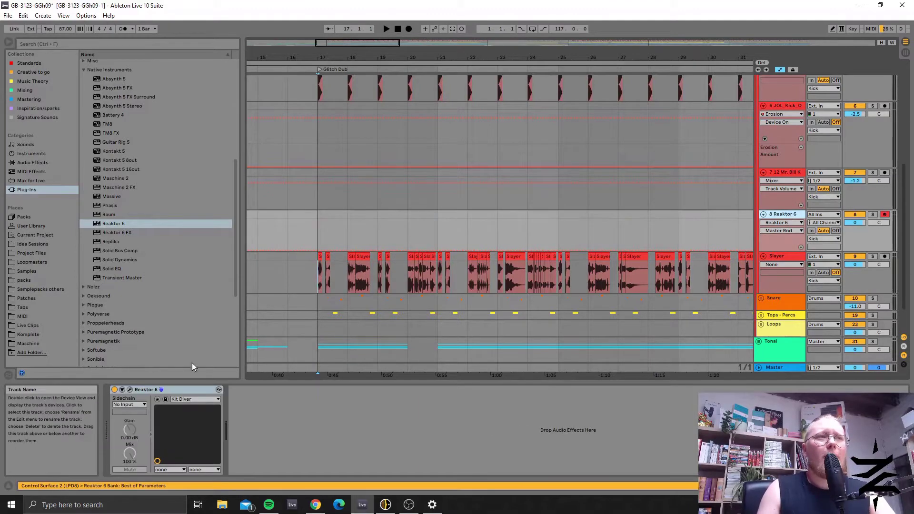
{"action": "left_click", "coordinate": [132, 389]}
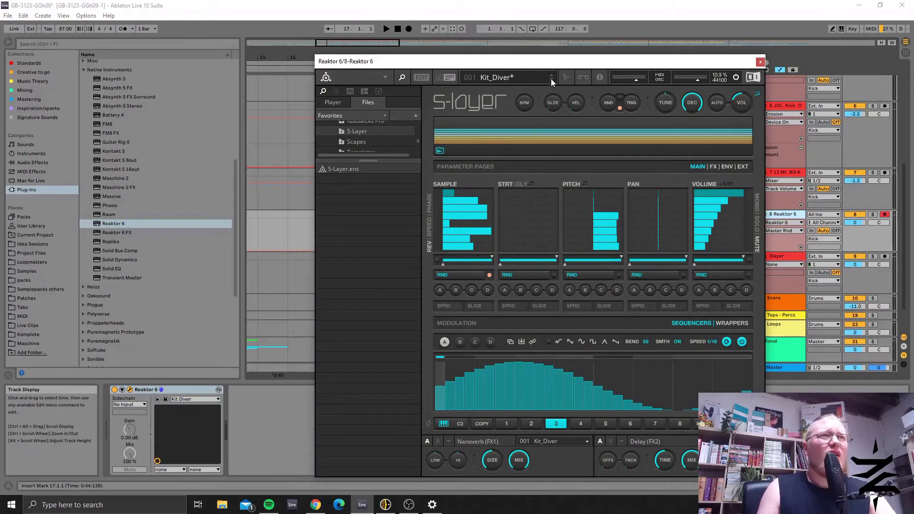
{"action": "left_click_drag", "start_coordinate": [562, 64], "coordinate": [556, 50]}
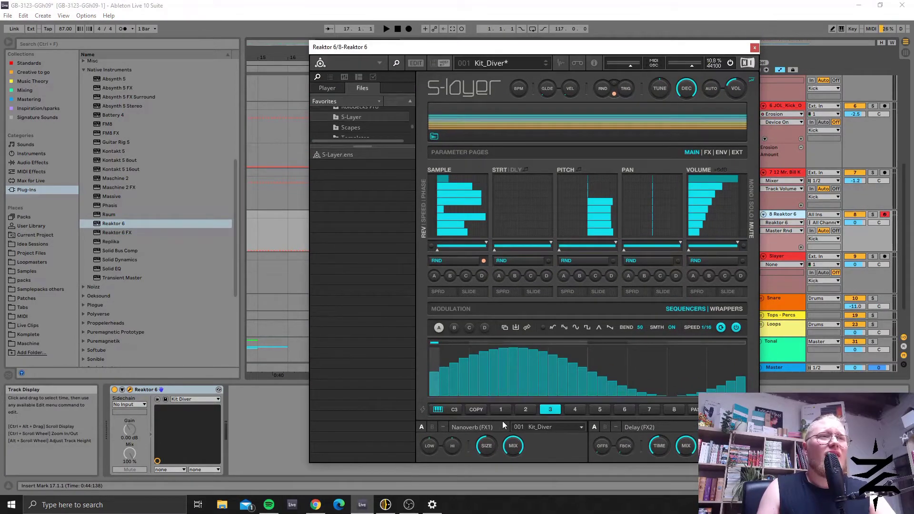
{"action": "left_click", "coordinate": [416, 63]}
{"action": "scroll", "coordinate": [598, 257], "scroll_direction": "down", "scroll_amount": 2}
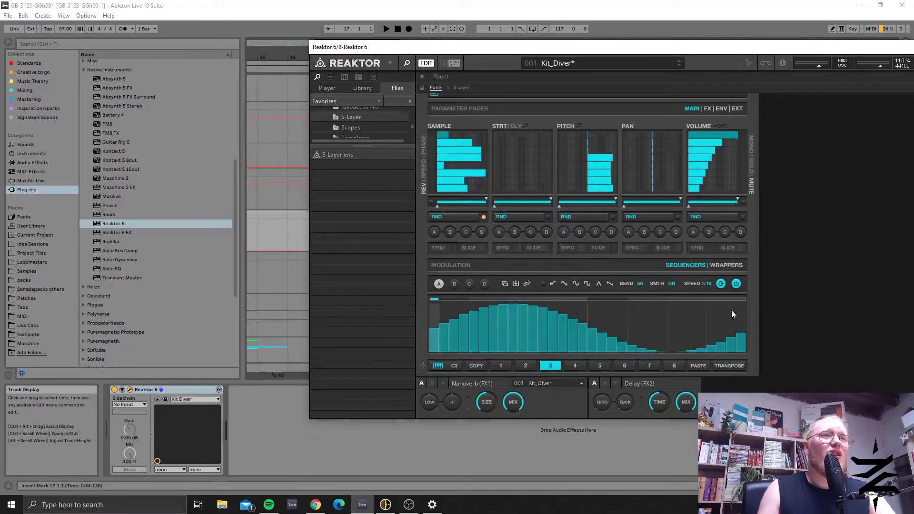
{"action": "left_click", "coordinate": [426, 62]}
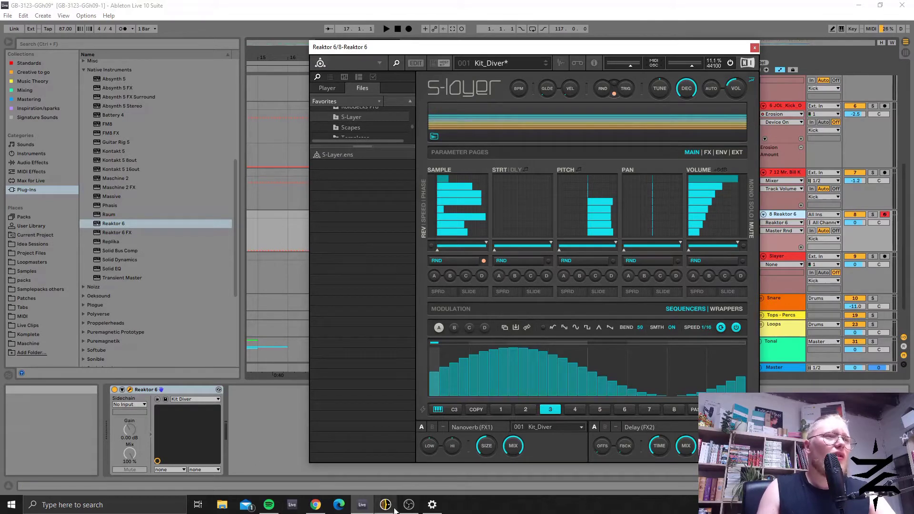
Switch to Sample Map Builder, look over its Folders and Kit lists, and close it
{"action": "mouse_move", "coordinate": [393, 509]}
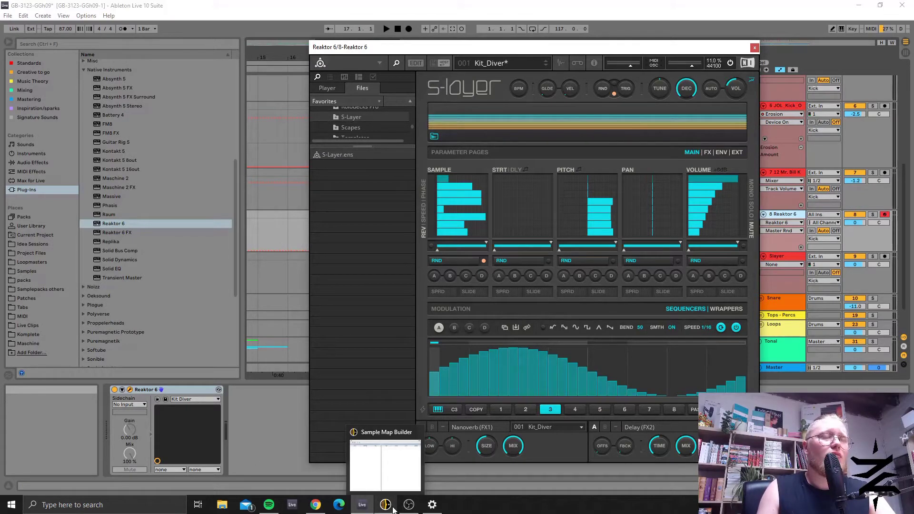
{"action": "left_click", "coordinate": [393, 509]}
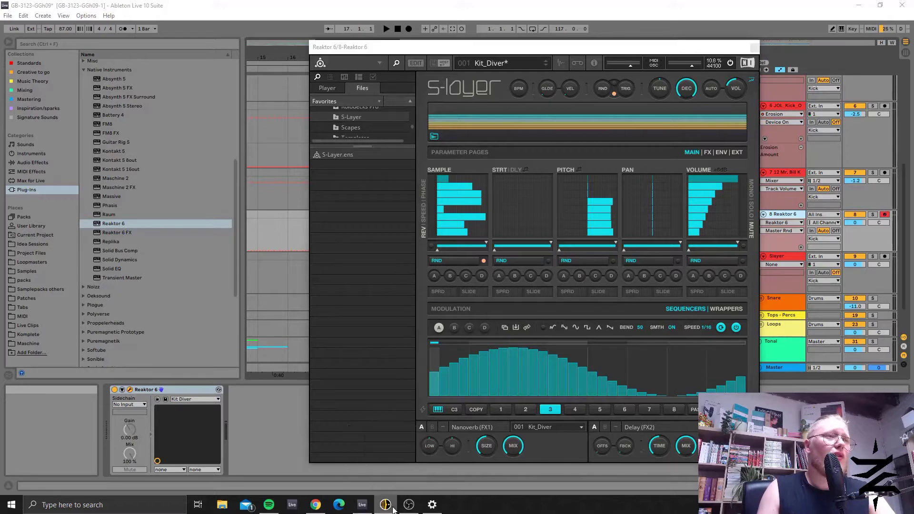
{"action": "left_click_drag", "start_coordinate": [372, 72], "coordinate": [336, 78]}
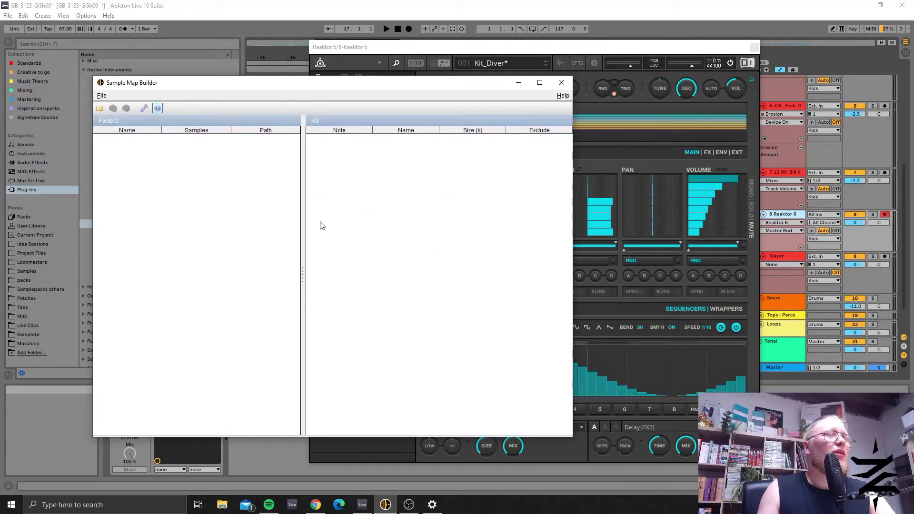
{"action": "left_click", "coordinate": [561, 83]}
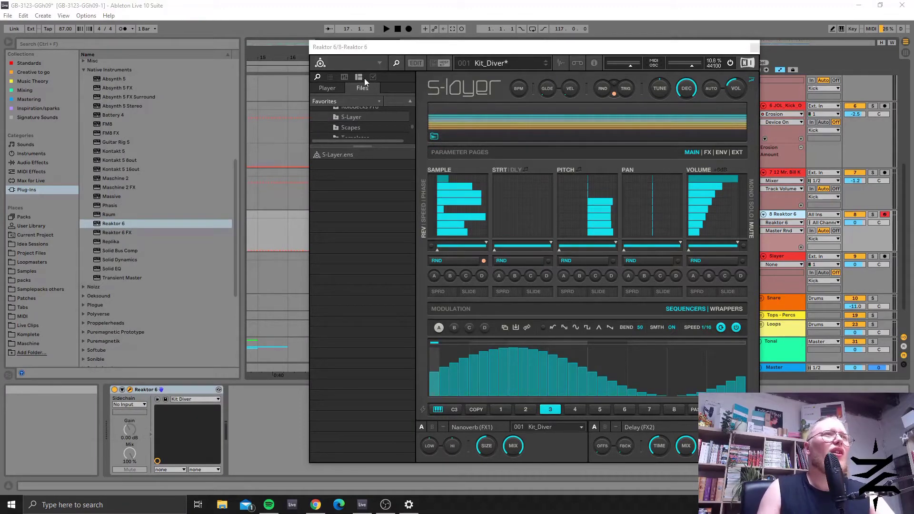
Look through S-Layer's MIDI assignments and snapshot banks, return to the file browser, and close the Reaktor window
{"action": "left_click", "coordinate": [343, 76]}
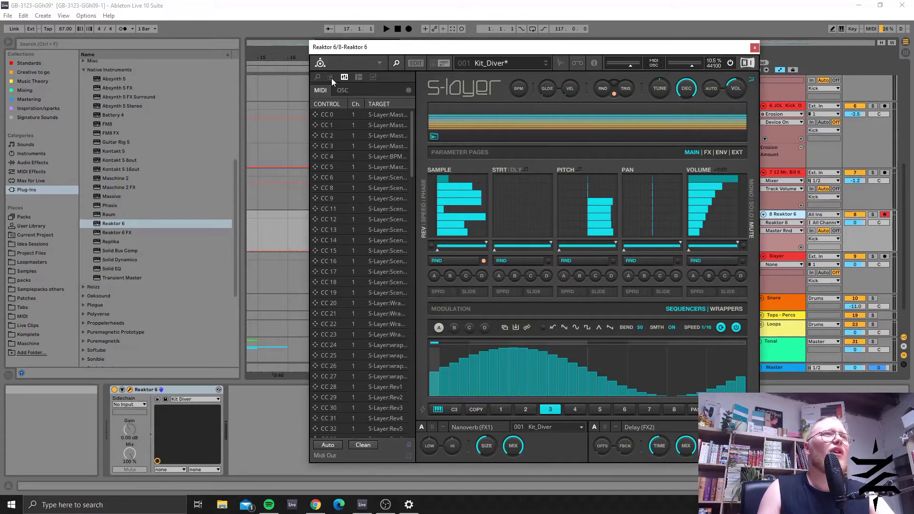
{"action": "left_click", "coordinate": [330, 77]}
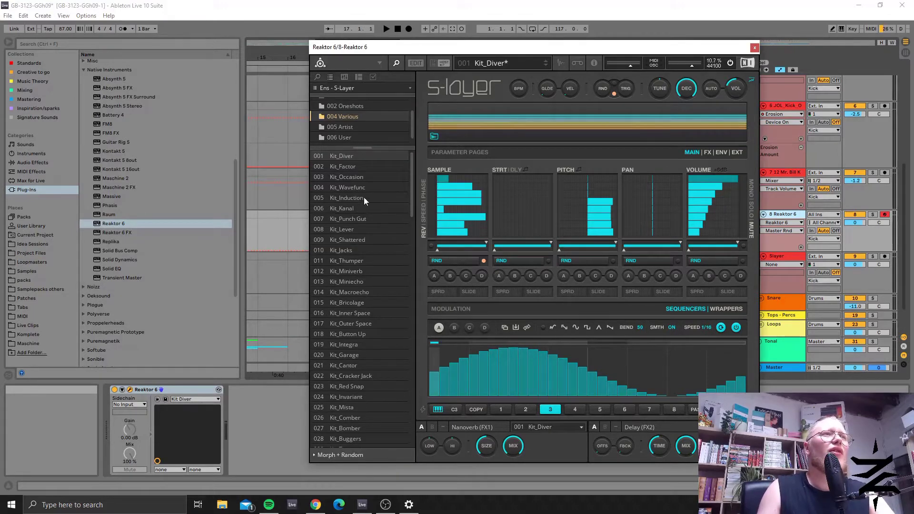
{"action": "left_click_drag", "start_coordinate": [370, 148], "coordinate": [381, 286]}
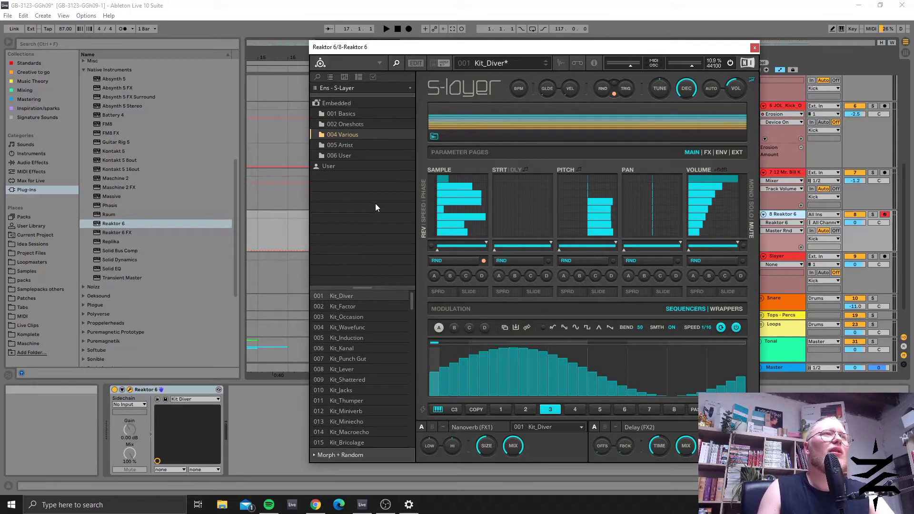
{"action": "left_click", "coordinate": [318, 78]}
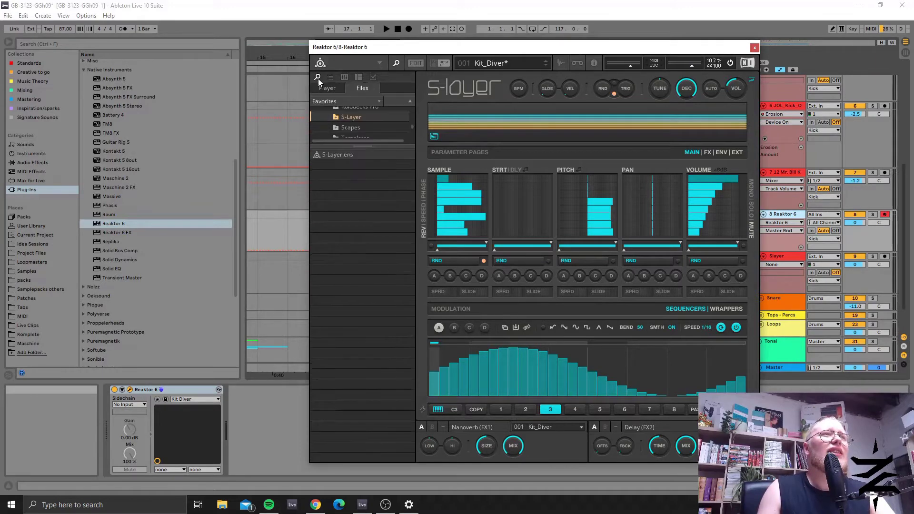
{"action": "left_click", "coordinate": [754, 47]}
Select the Snare group and unfold it to show the individual snare tracks
{"action": "scroll", "coordinate": [787, 196], "scroll_direction": "down", "scroll_amount": 2}
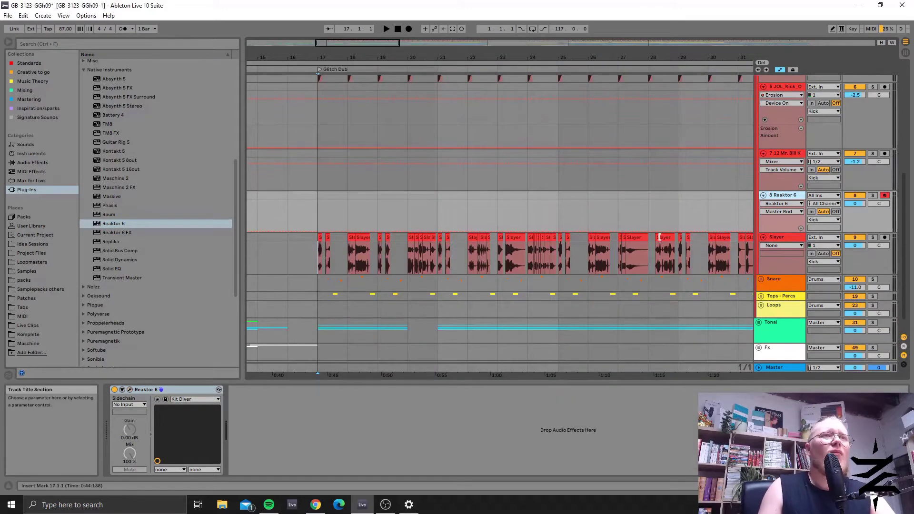
{"action": "left_click", "coordinate": [776, 265]}
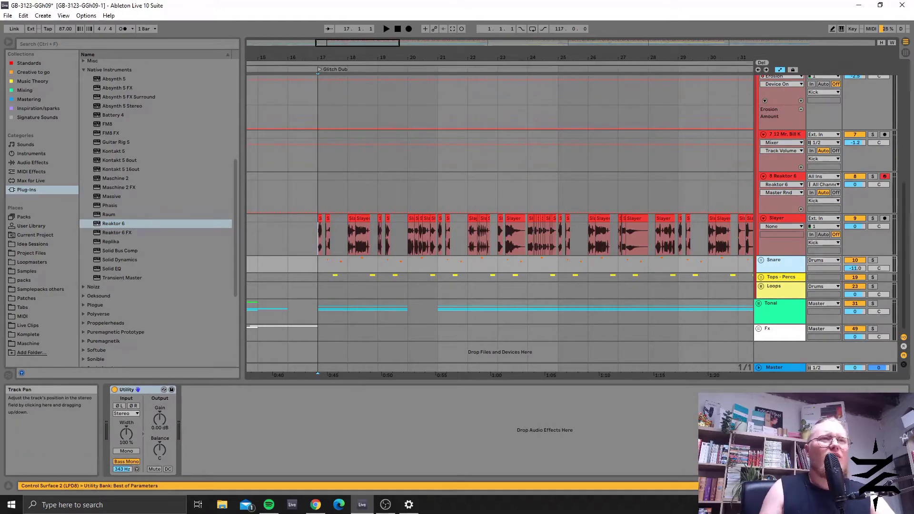
{"action": "left_click", "coordinate": [760, 260]}
{"action": "scroll", "coordinate": [678, 287], "scroll_direction": "down", "scroll_amount": 5}
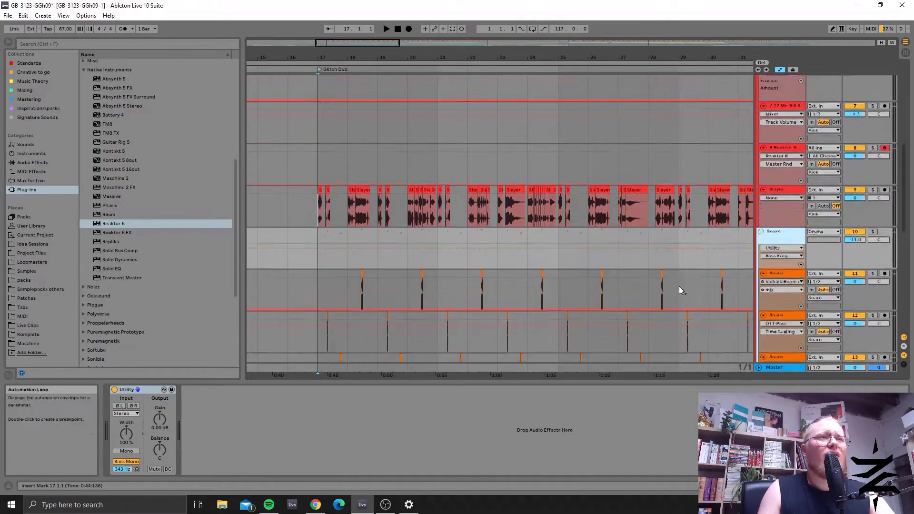
Solo the first snare track (track 11) and audition its hits at bars 18 and 20
{"action": "left_click_drag", "start_coordinate": [473, 55], "coordinate": [332, 179]}
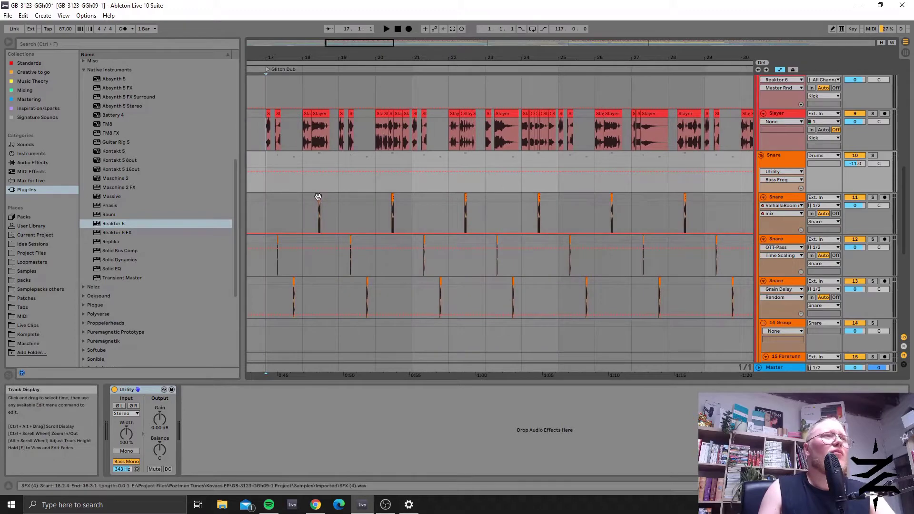
{"action": "left_click", "coordinate": [318, 195]}
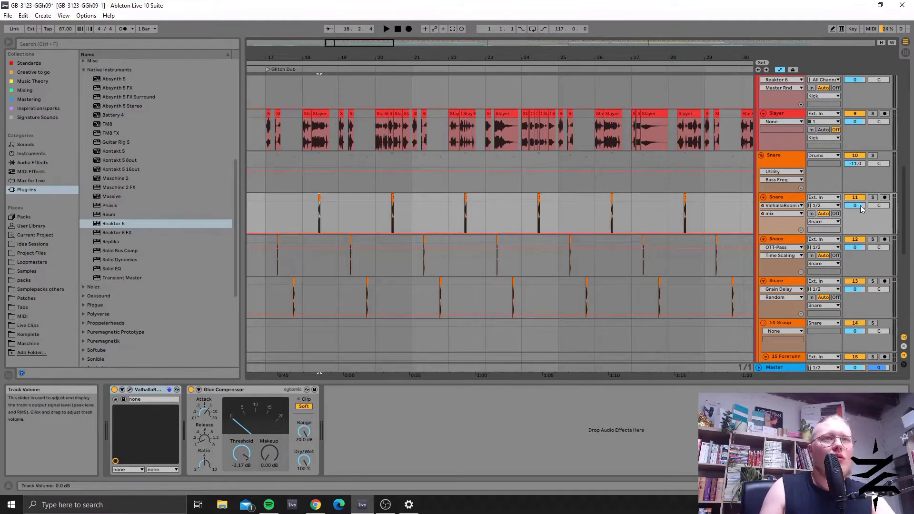
{"action": "left_click", "coordinate": [873, 197]}
{"action": "key", "text": "space"}
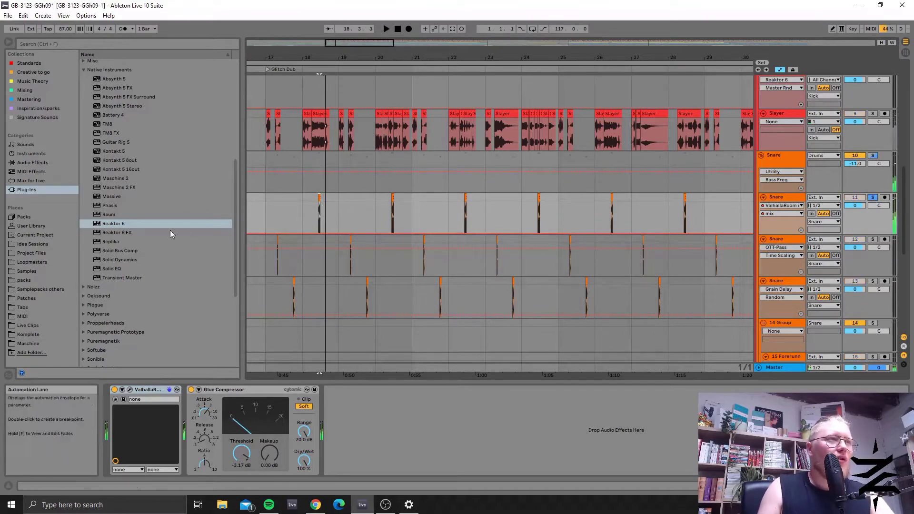
{"action": "left_click", "coordinate": [392, 217]}
{"action": "key", "text": "space"}
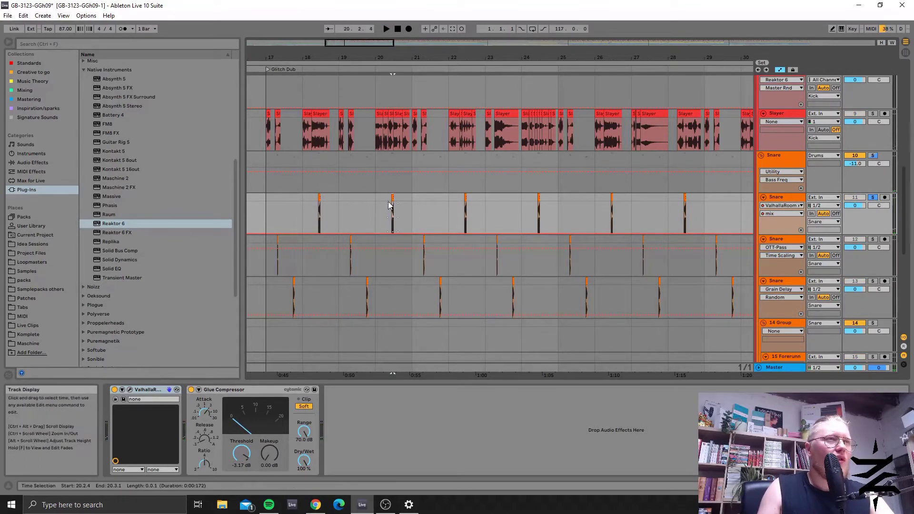
{"action": "left_click", "coordinate": [320, 201]}
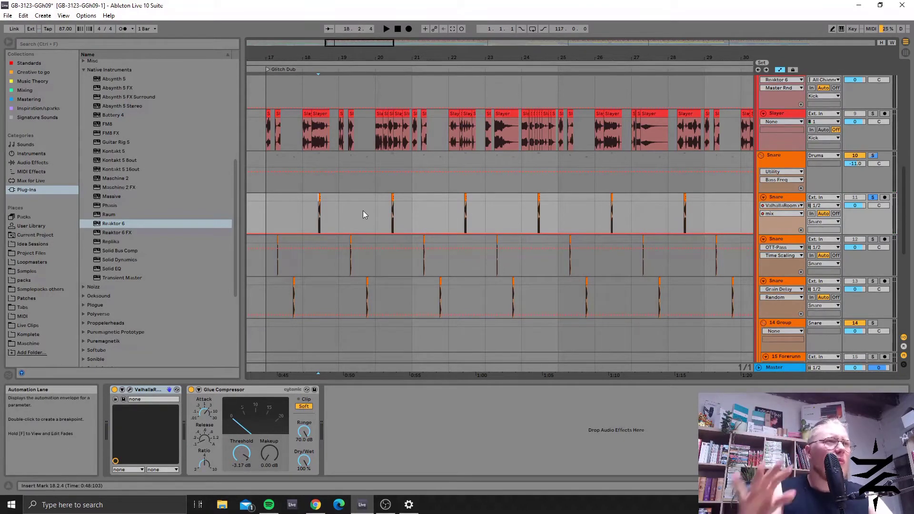
{"action": "key", "text": "space"}
{"action": "key", "text": "space"}
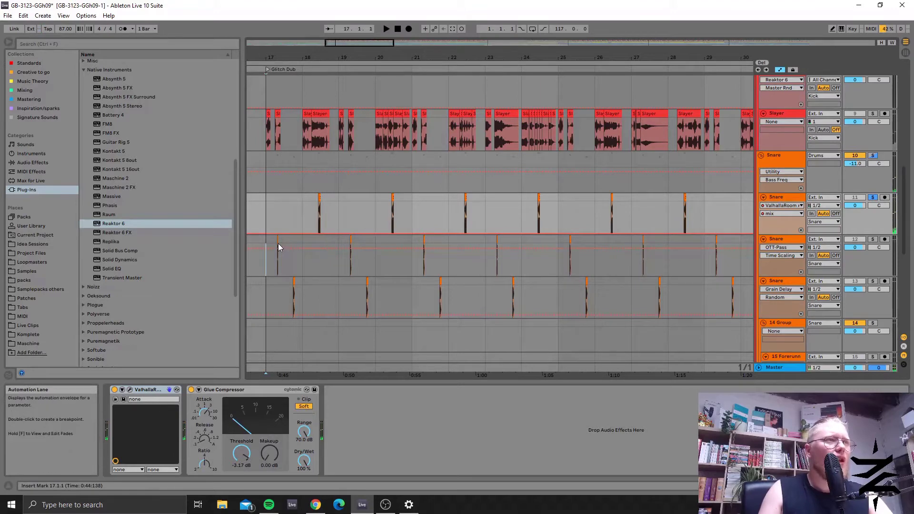
Solo the second snare track (track 12) and look through its device chain from Delay Splitter to OTT-Pass
{"action": "left_click", "coordinate": [278, 243]}
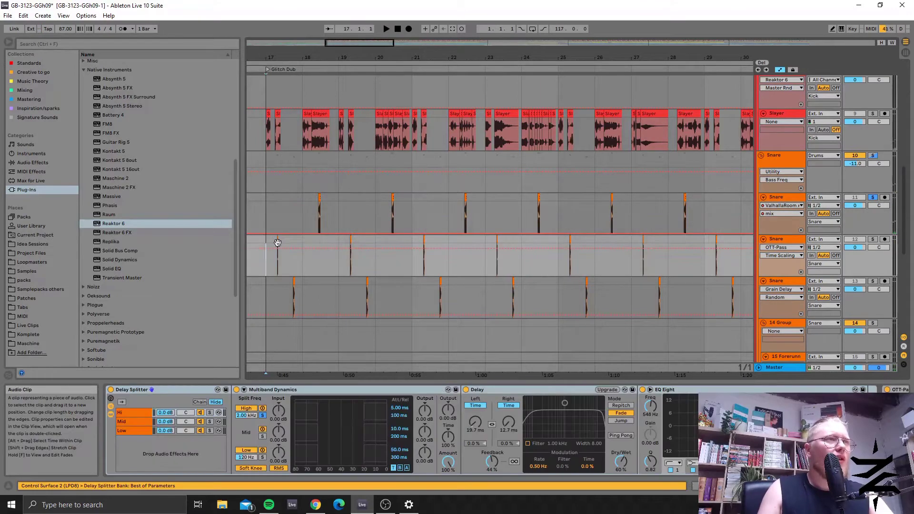
{"action": "left_click", "coordinate": [872, 240]}
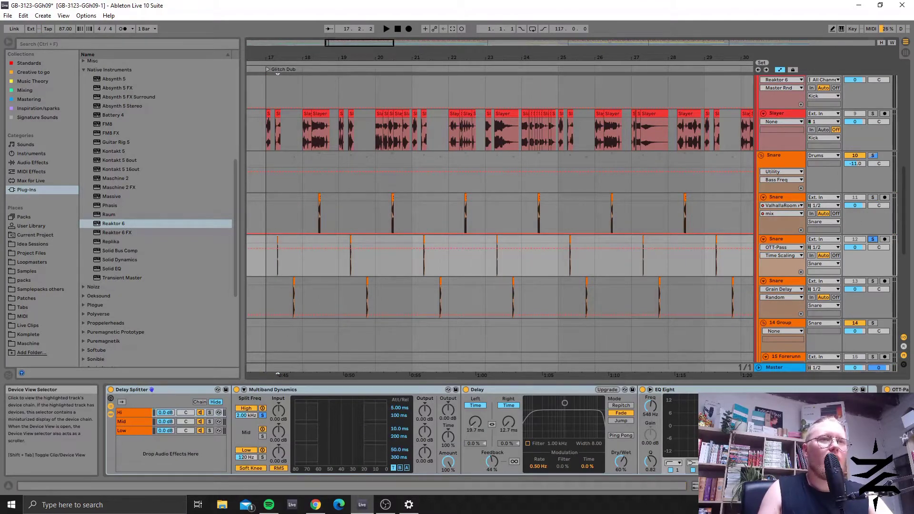
{"action": "left_click", "coordinate": [118, 413]}
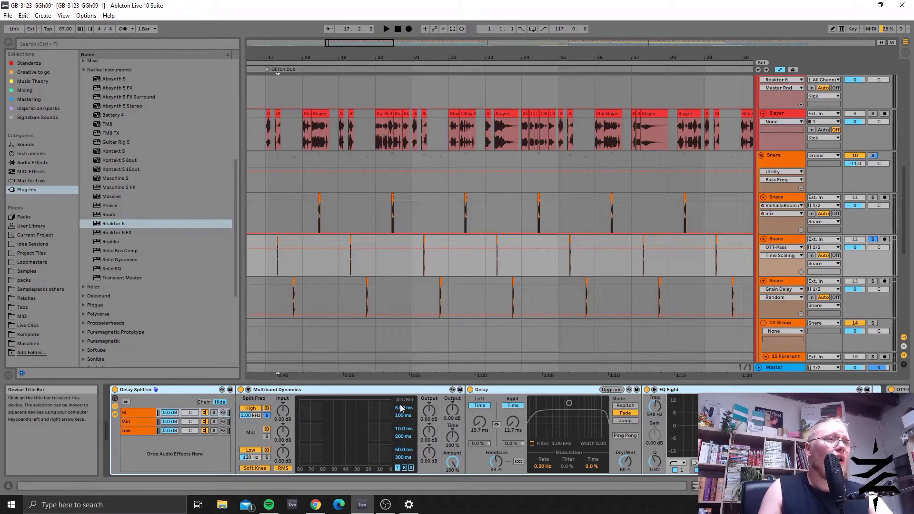
{"action": "left_click", "coordinate": [146, 413]}
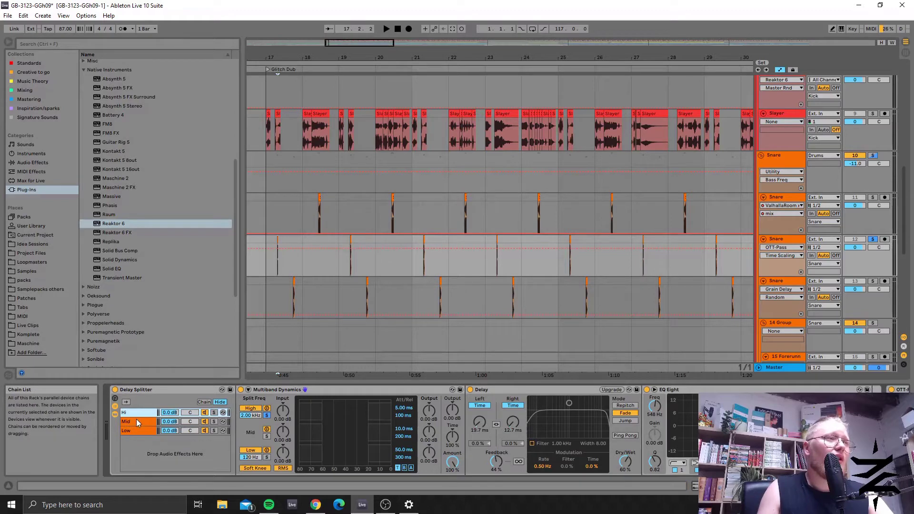
{"action": "scroll", "coordinate": [401, 430], "scroll_direction": "right", "scroll_amount": 10}
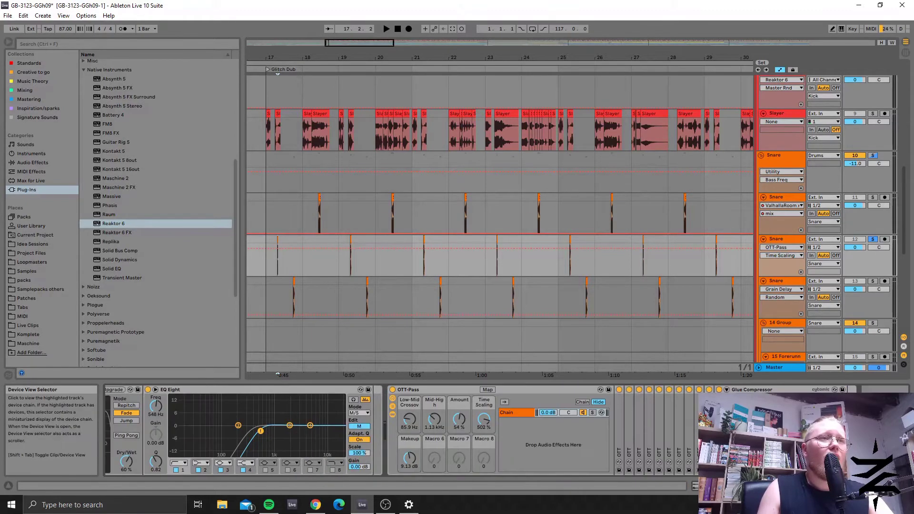
{"action": "left_click", "coordinate": [440, 391]}
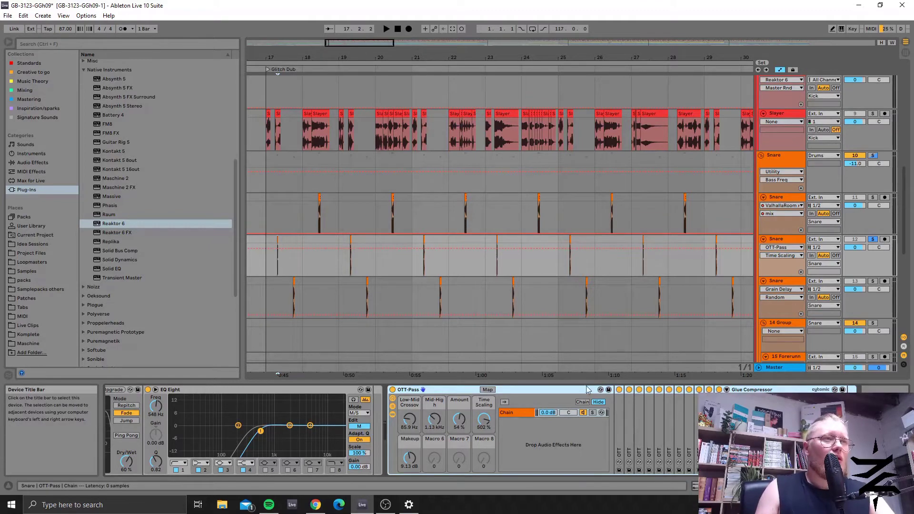
Play the soloed second snare track from bar 17 and audition its hit at bar 21
{"action": "left_click", "coordinate": [271, 243]}
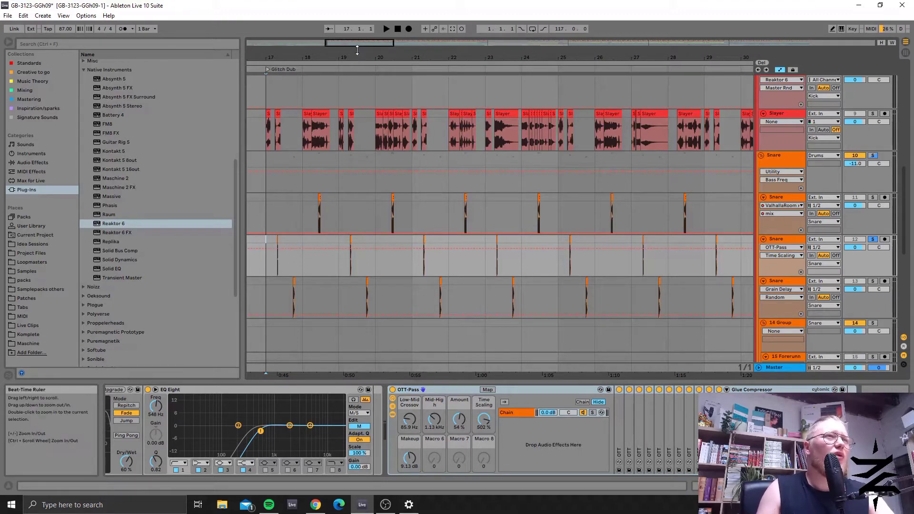
{"action": "key", "text": "plus"}
{"action": "key", "text": "space"}
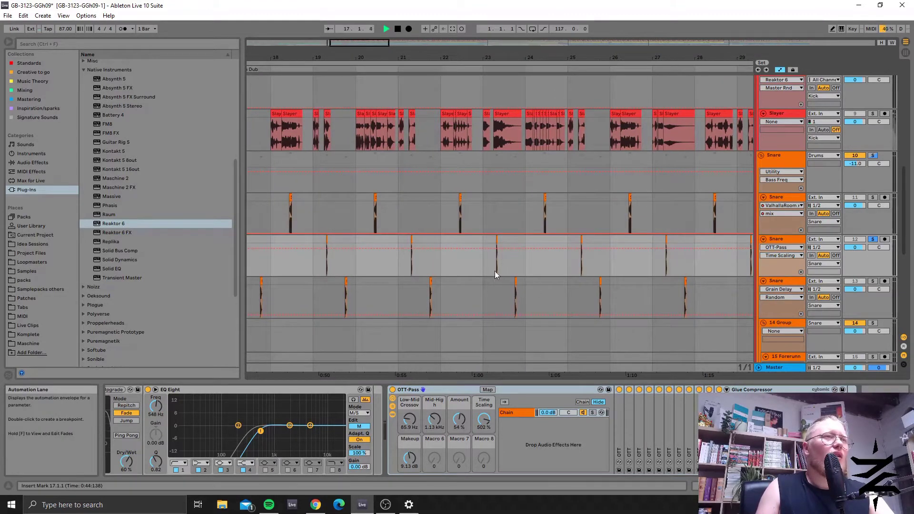
{"action": "left_click_drag", "start_coordinate": [362, 44], "coordinate": [407, 129]}
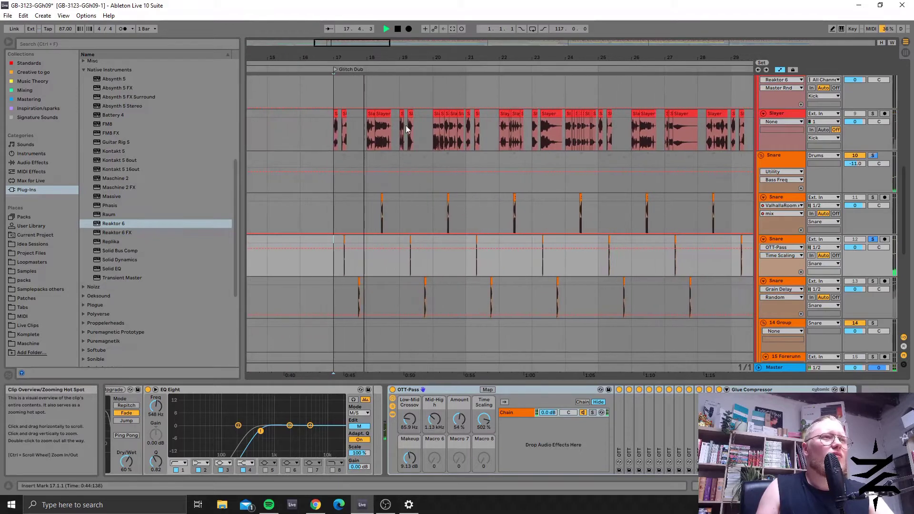
{"action": "left_click", "coordinate": [408, 236]}
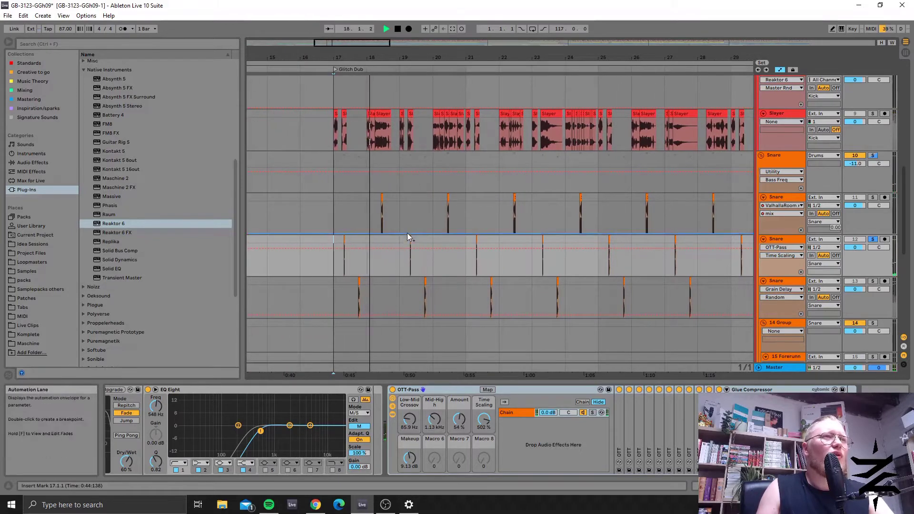
{"action": "left_click", "coordinate": [475, 245]}
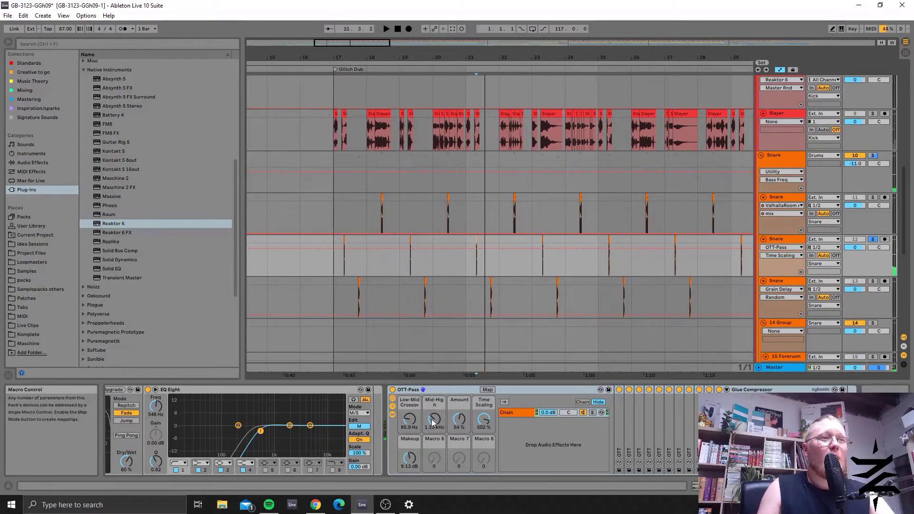
Select one of the collapsed OTT devices and the bar 17 snare hit, and unsolo the second snare track
{"action": "left_click", "coordinate": [640, 444]}
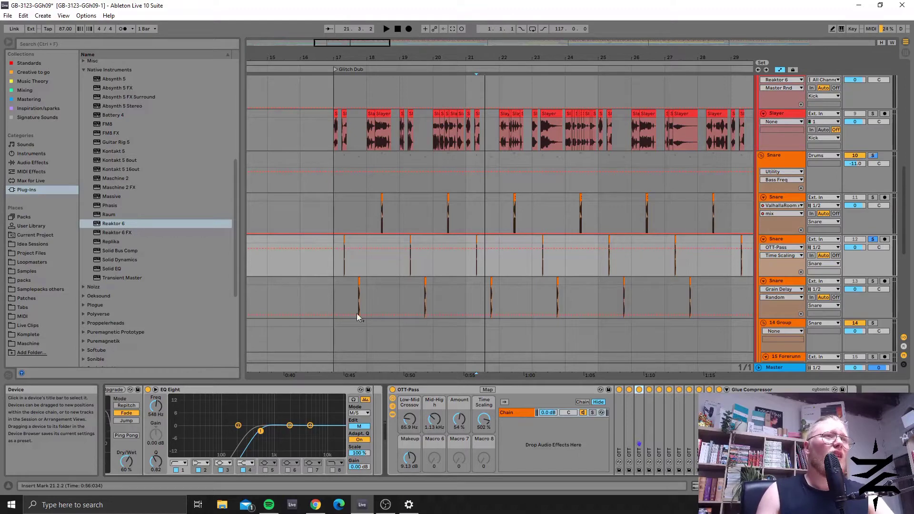
{"action": "left_click", "coordinate": [343, 239]}
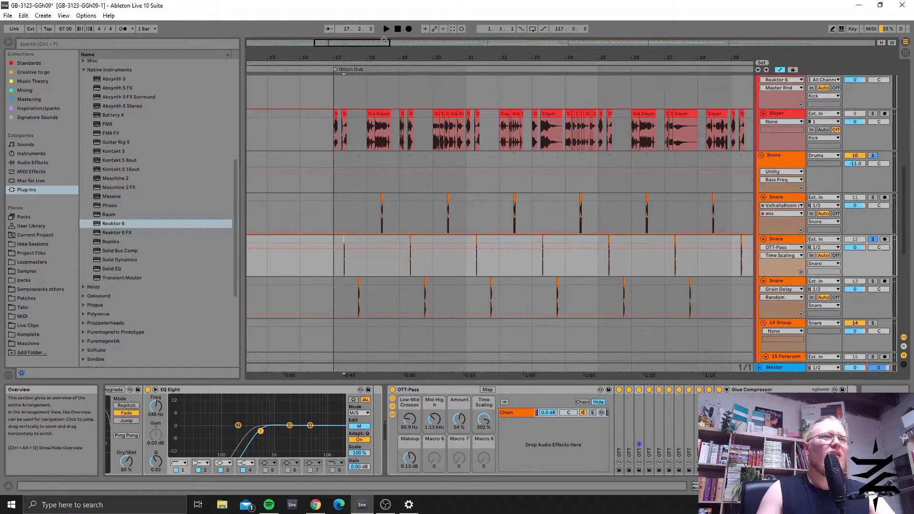
{"action": "left_click", "coordinate": [874, 240]}
Solo the third snare track (track 13) with the Grain Delay and play its hit from 17.4.1
{"action": "left_click", "coordinate": [359, 286]}
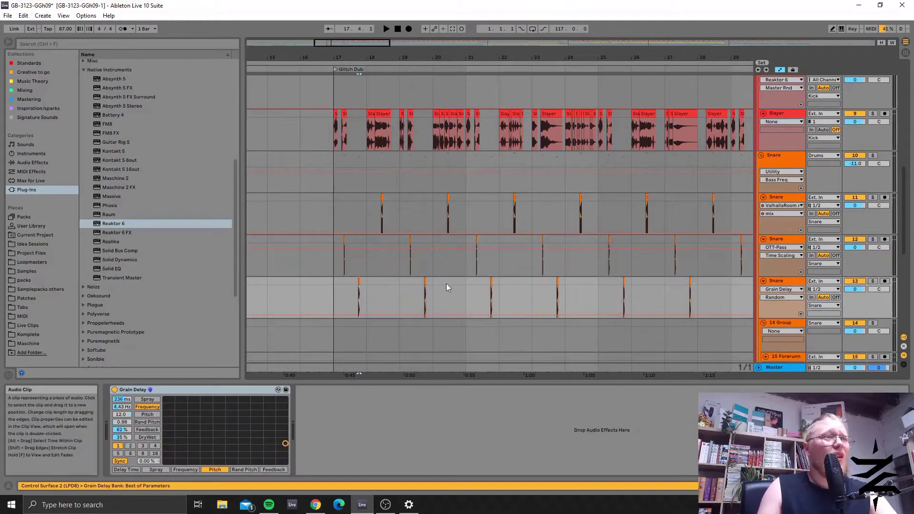
{"action": "left_click", "coordinate": [874, 282]}
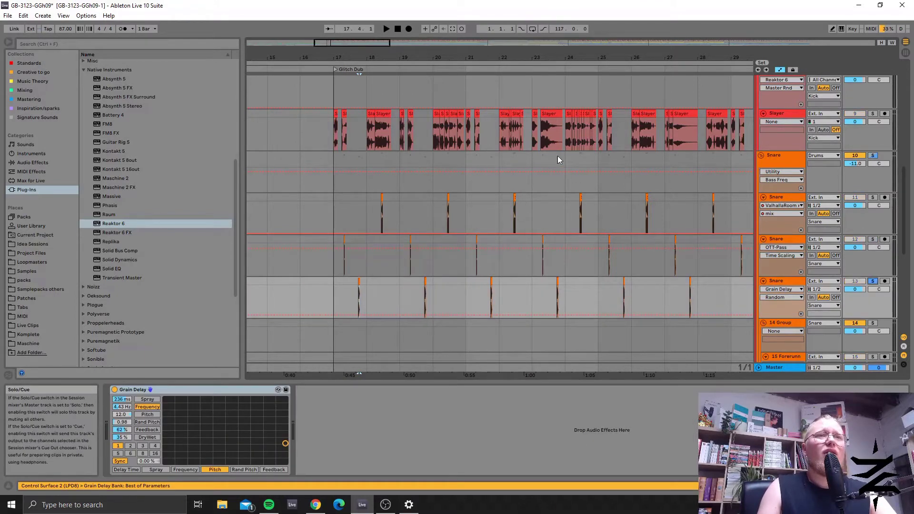
{"action": "left_click_drag", "start_coordinate": [362, 43], "coordinate": [359, 42]}
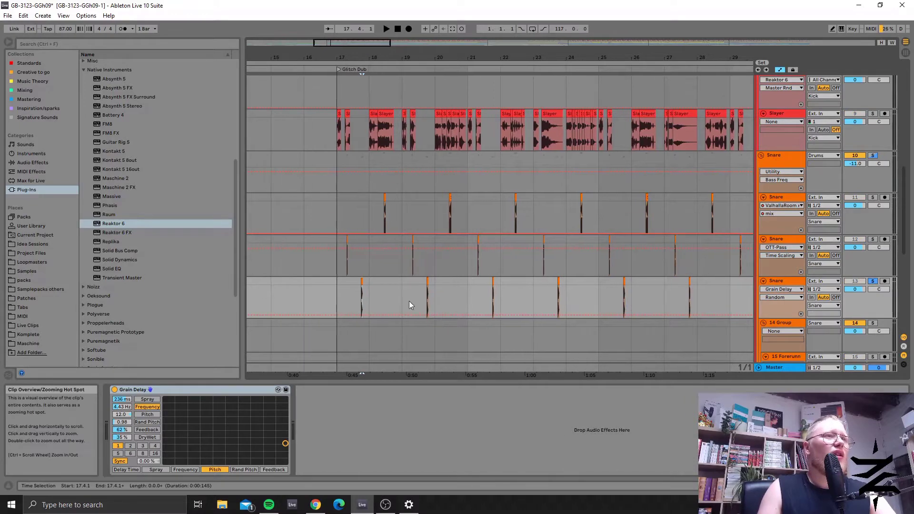
{"action": "key", "text": "space"}
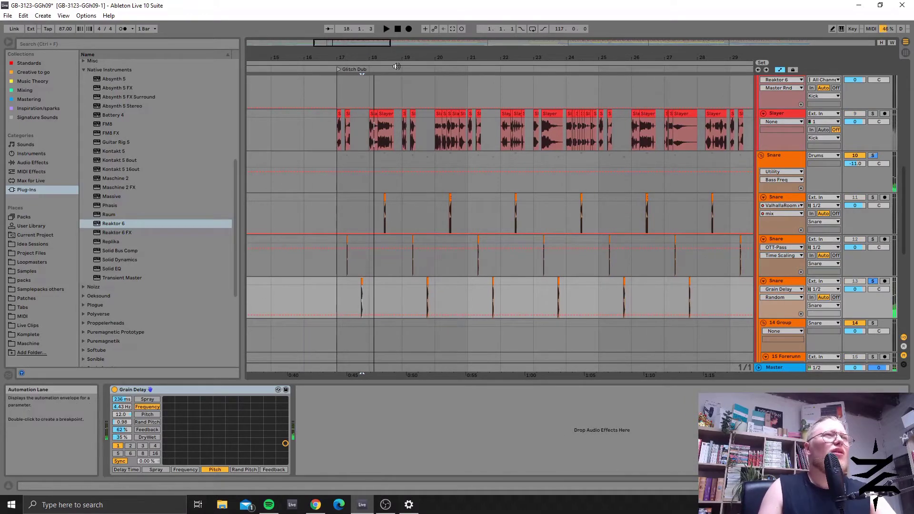
Look over the snare hits on tracks 15 and 16 of the 14 Group across the Drill and Acid Trip sections
{"action": "scroll", "coordinate": [531, 168], "scroll_direction": "down", "scroll_amount": 3}
{"action": "scroll", "coordinate": [560, 189], "scroll_direction": "down", "scroll_amount": 4}
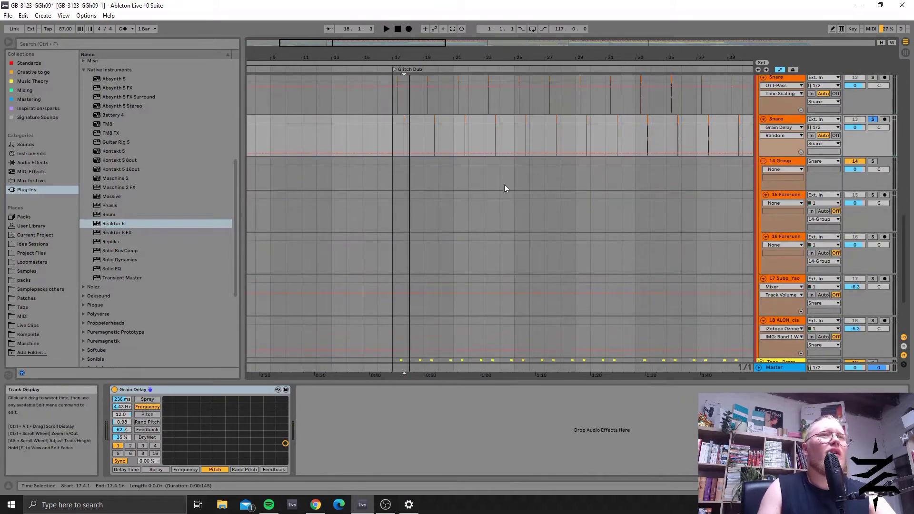
{"action": "left_click_drag", "start_coordinate": [380, 43], "coordinate": [631, 36]}
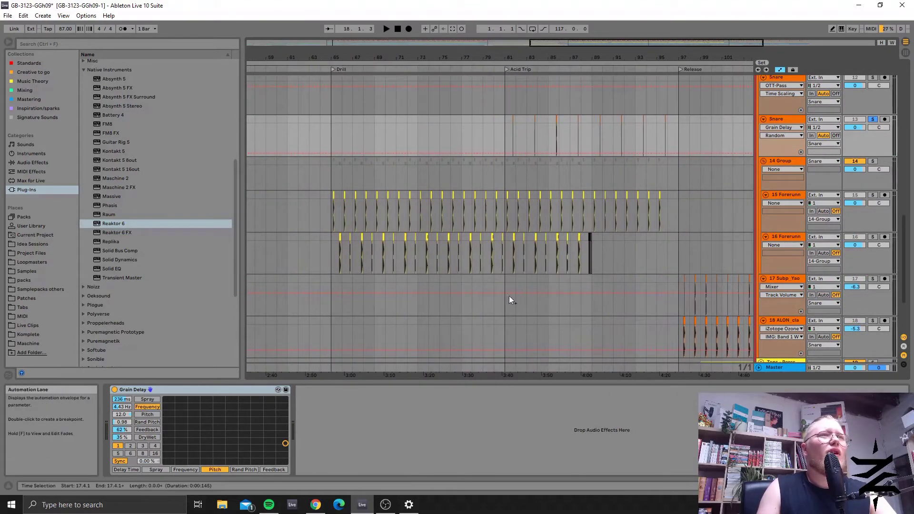
{"action": "left_click", "coordinate": [407, 202]}
{"action": "scroll", "coordinate": [683, 219], "scroll_direction": "down", "scroll_amount": 3}
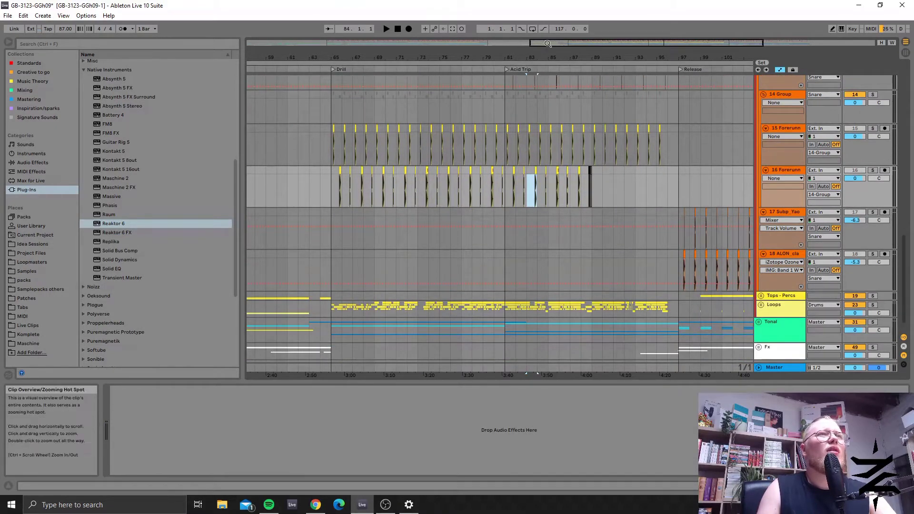
Solo track 18 in the Snare group and play its first hit in the Release section
{"action": "left_click_drag", "start_coordinate": [519, 43], "coordinate": [625, 43]}
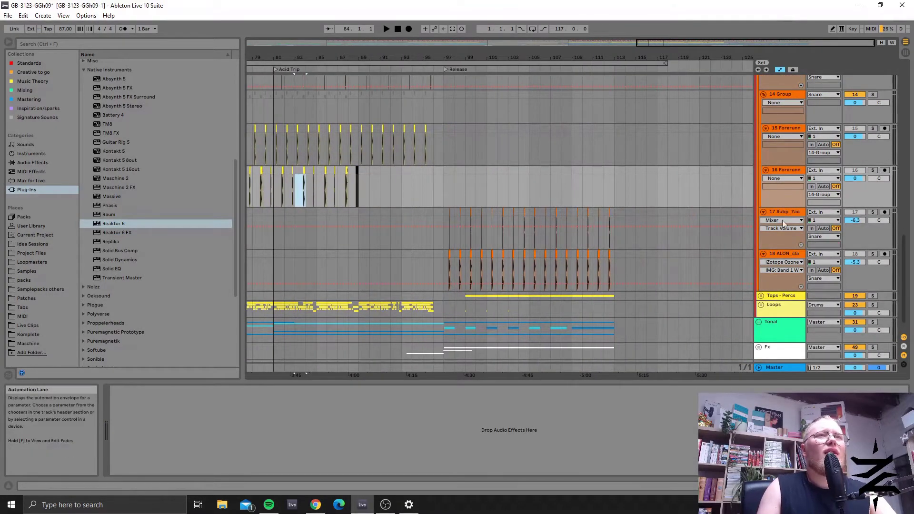
{"action": "left_click", "coordinate": [778, 254]}
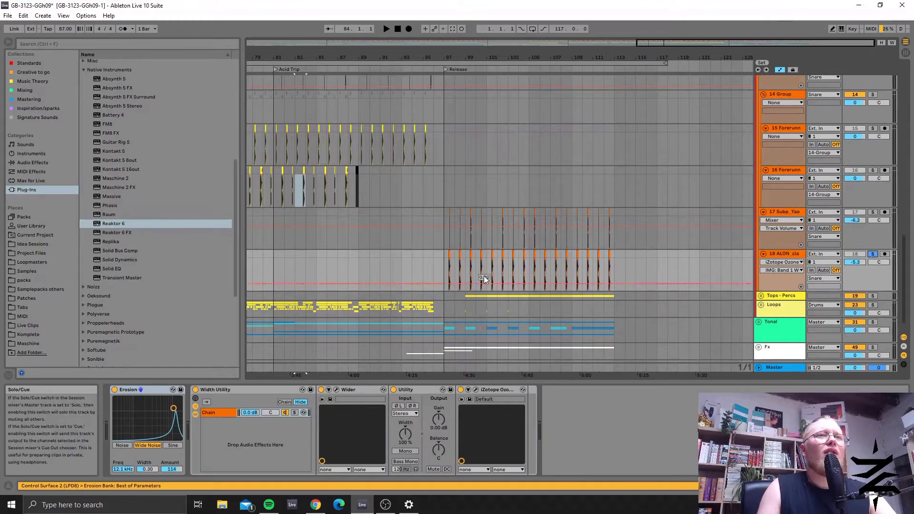
{"action": "left_click", "coordinate": [447, 253]}
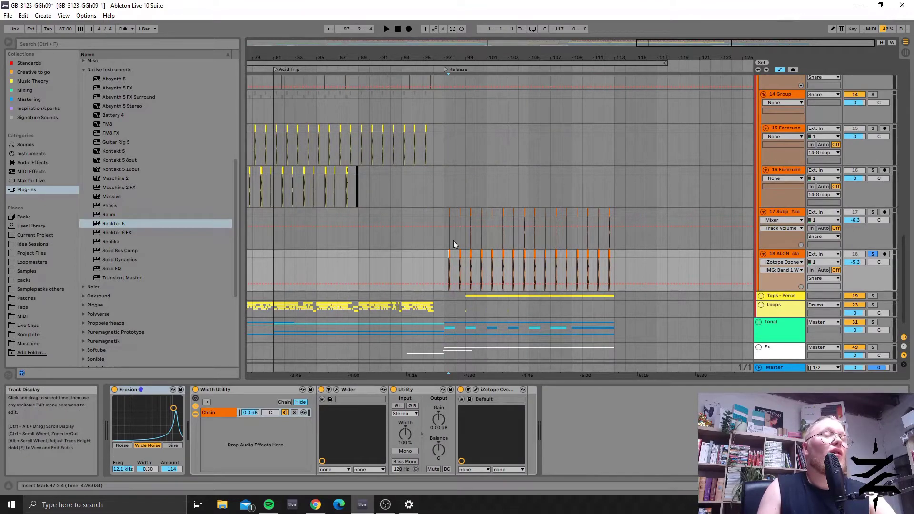
{"action": "left_click_drag", "start_coordinate": [653, 42], "coordinate": [715, 42]}
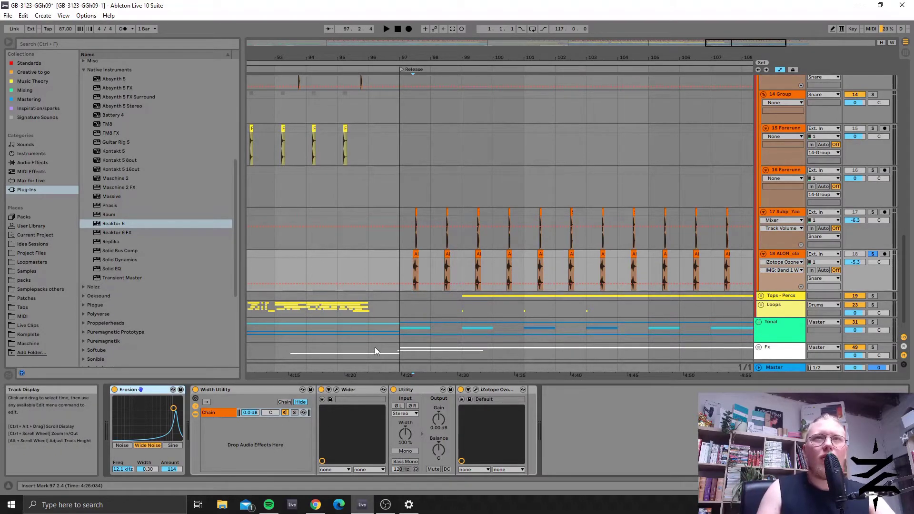
{"action": "left_click", "coordinate": [385, 504]}
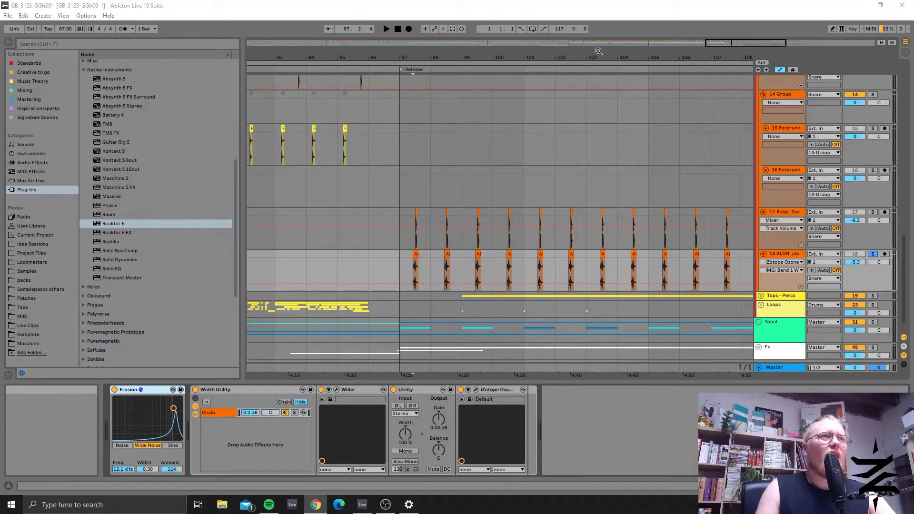
Unfold the Tops - Percs group, look over its tracks across the arrangement, and select the Loops group
{"action": "left_click_drag", "start_coordinate": [729, 44], "coordinate": [693, 333]}
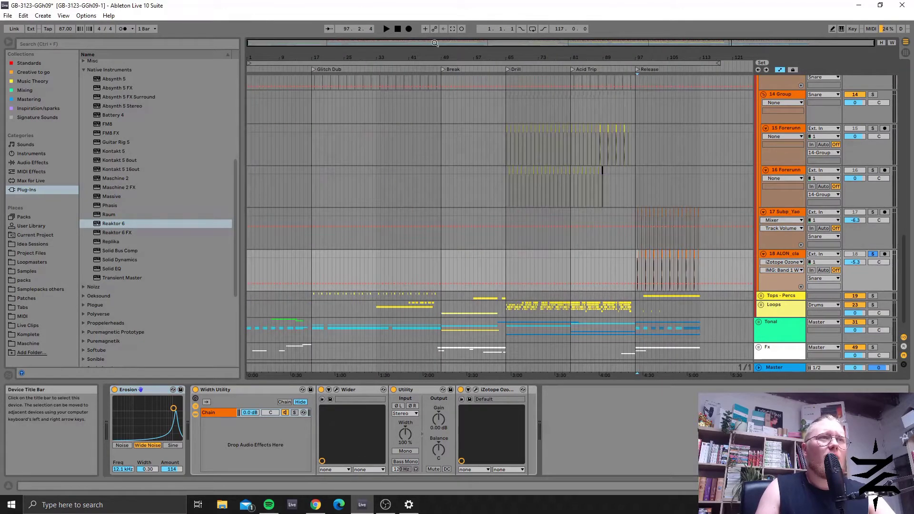
{"action": "left_click", "coordinate": [761, 296]}
{"action": "scroll", "coordinate": [630, 319], "scroll_direction": "down", "scroll_amount": 3}
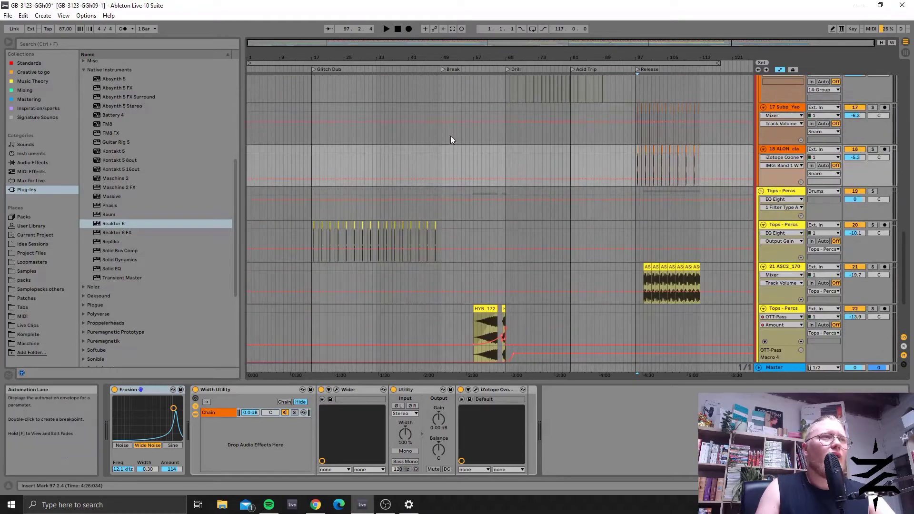
{"action": "left_click_drag", "start_coordinate": [442, 43], "coordinate": [500, 101]}
{"action": "scroll", "coordinate": [346, 206], "scroll_direction": "down", "scroll_amount": 2}
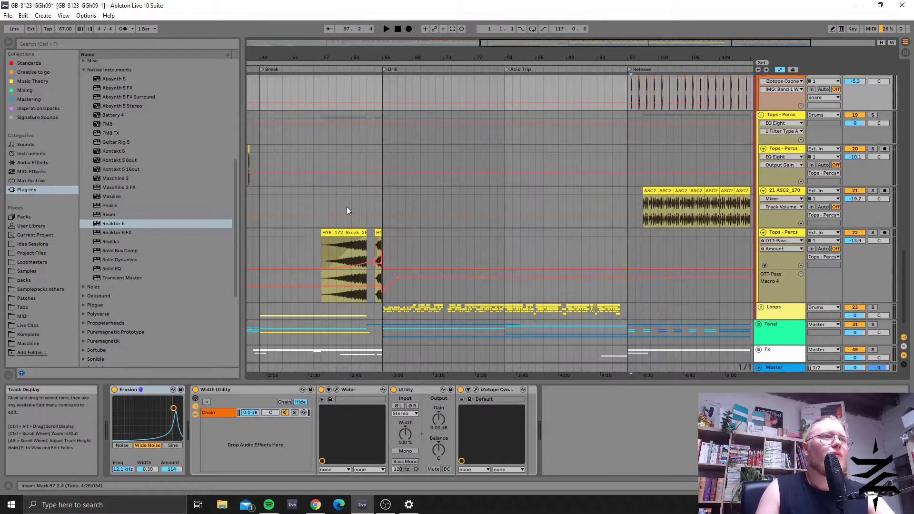
{"action": "scroll", "coordinate": [347, 211], "scroll_direction": "down", "scroll_amount": 1}
{"action": "left_click", "coordinate": [764, 285]}
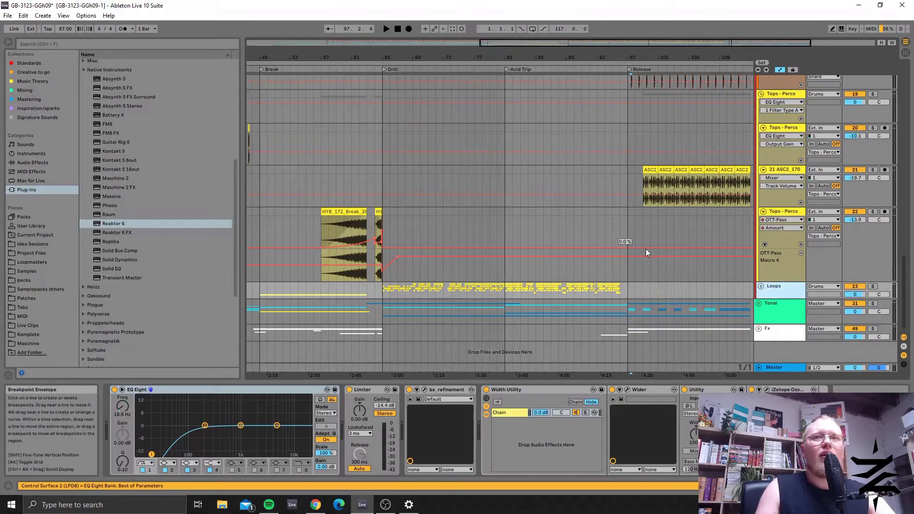
Unfold the Loops group and bring its tracks' clips in the Drill and Acid Trip sections into view
{"action": "left_click", "coordinate": [761, 286]}
{"action": "scroll", "coordinate": [430, 216], "scroll_direction": "down", "scroll_amount": 3}
{"action": "scroll", "coordinate": [430, 217], "scroll_direction": "down", "scroll_amount": 6}
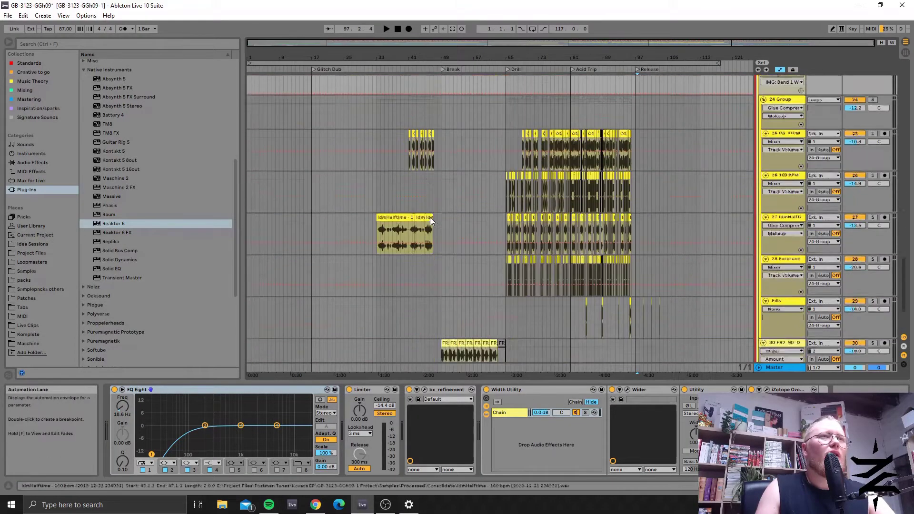
{"action": "scroll", "coordinate": [429, 217], "scroll_direction": "down", "scroll_amount": 1}
{"action": "left_click_drag", "start_coordinate": [590, 44], "coordinate": [631, 90]}
Solo the 24 Group and play its loops from the start of the Drill section at 65.1.1
{"action": "left_click", "coordinate": [276, 157]}
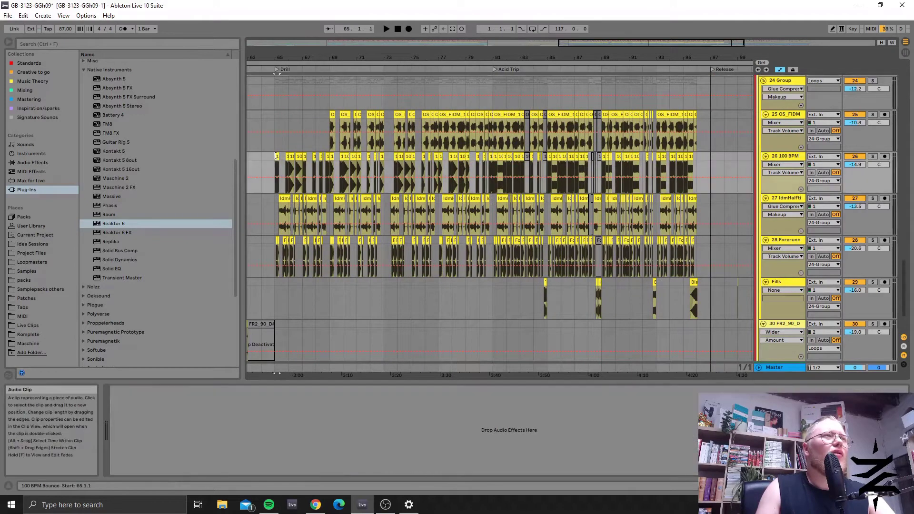
{"action": "left_click", "coordinate": [290, 142]}
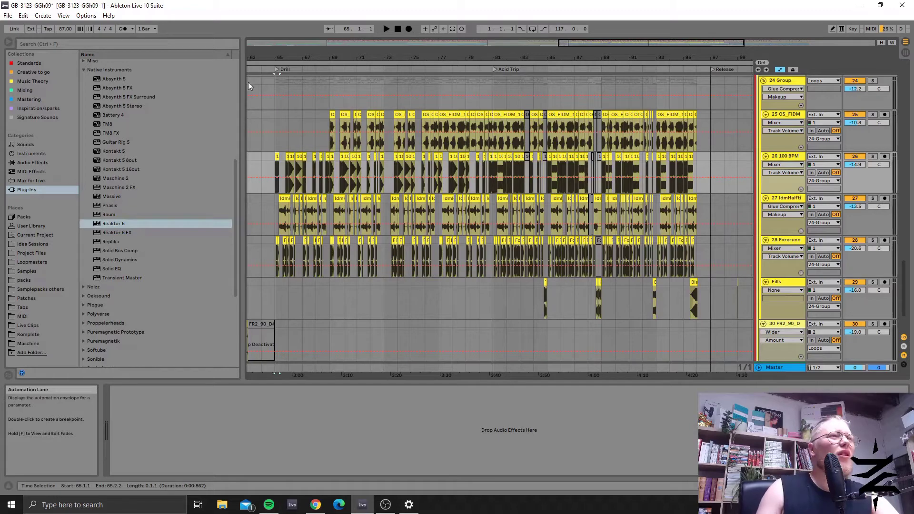
{"action": "left_click", "coordinate": [275, 159]}
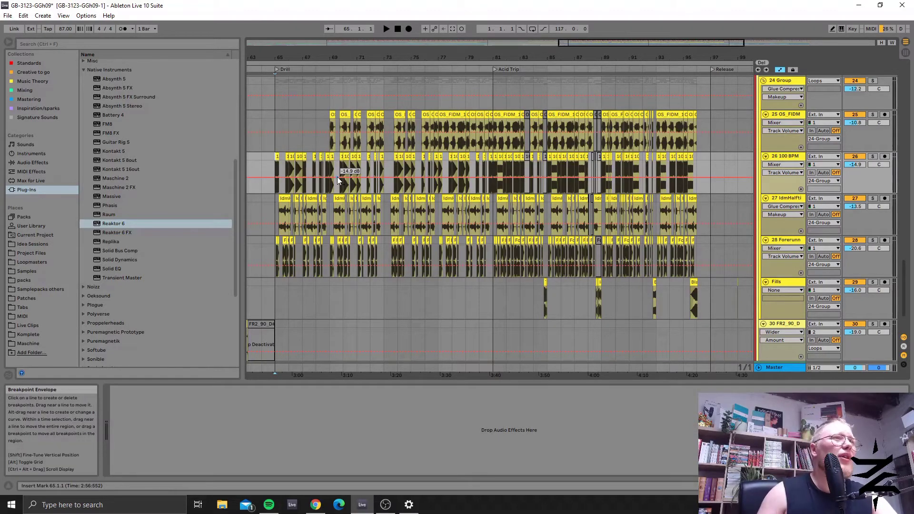
{"action": "left_click_drag", "start_coordinate": [333, 57], "coordinate": [331, 76]}
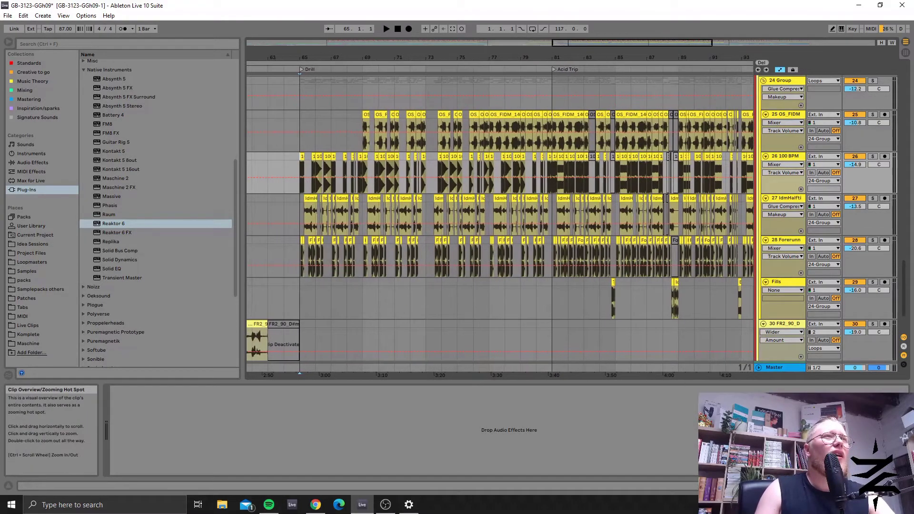
{"action": "left_click", "coordinate": [301, 121]}
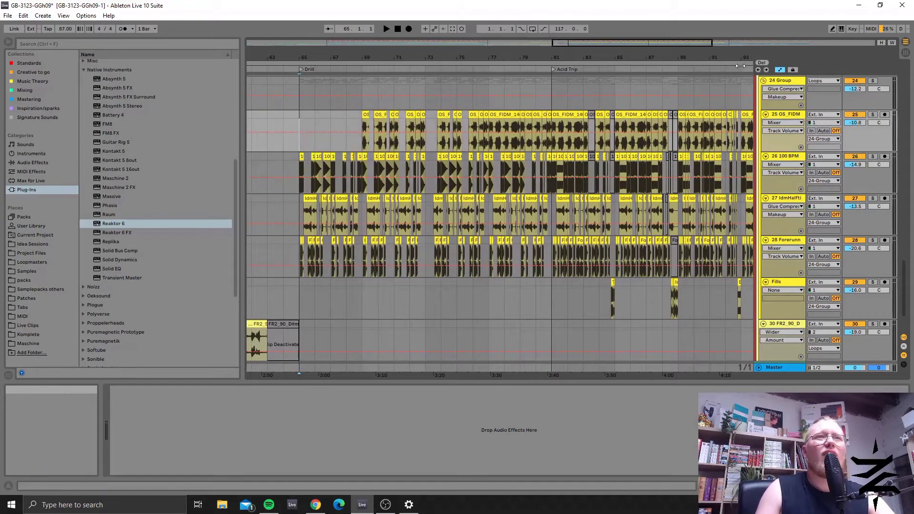
{"action": "scroll", "coordinate": [740, 66], "scroll_direction": "up", "scroll_amount": 1}
{"action": "key", "text": "space"}
{"action": "left_click", "coordinate": [872, 91]}
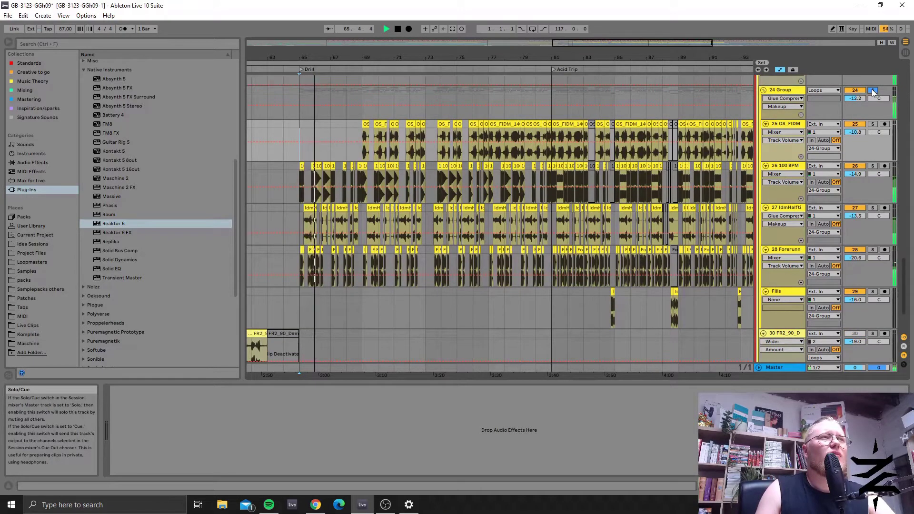
Open the first Drill clips on tracks 26, 27 and 28 and examine their warp and transpose settings
{"action": "left_click", "coordinate": [300, 166]}
{"action": "key", "text": "shift+Tab"}
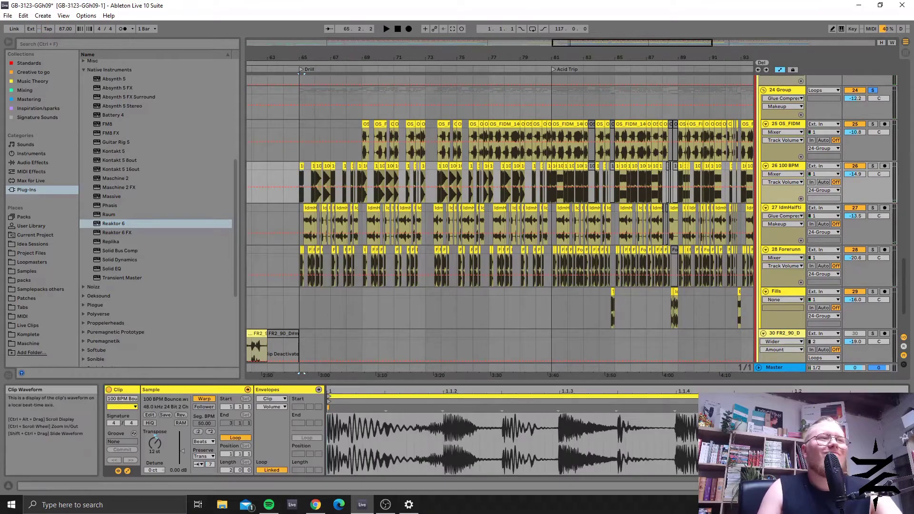
{"action": "left_click", "coordinate": [309, 209]}
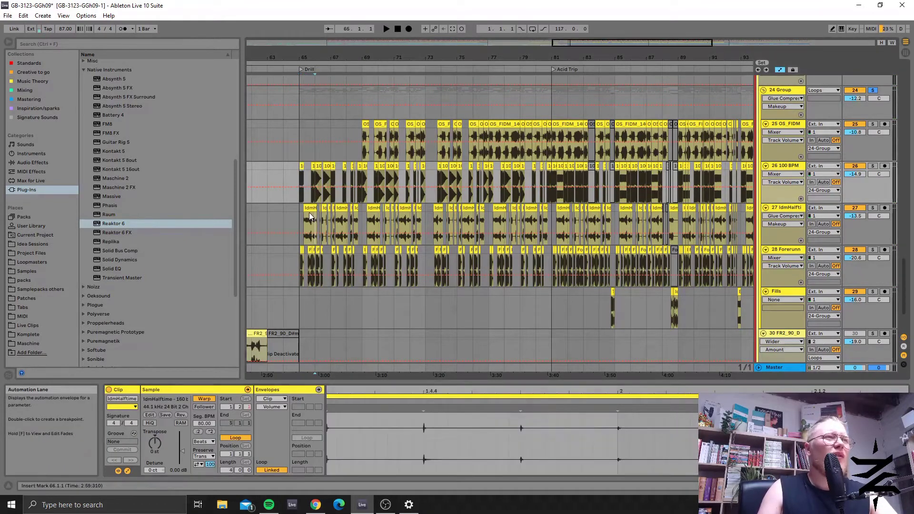
{"action": "left_click", "coordinate": [309, 250]}
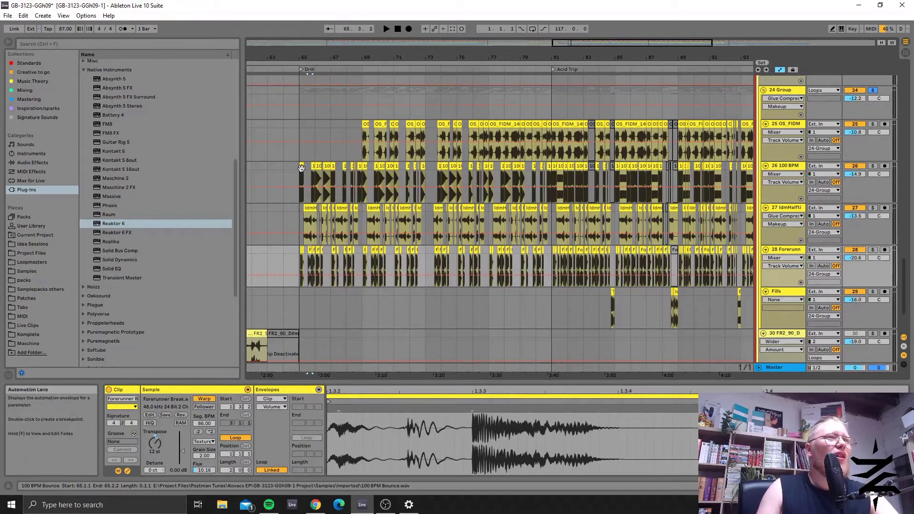
{"action": "left_click", "coordinate": [306, 172]}
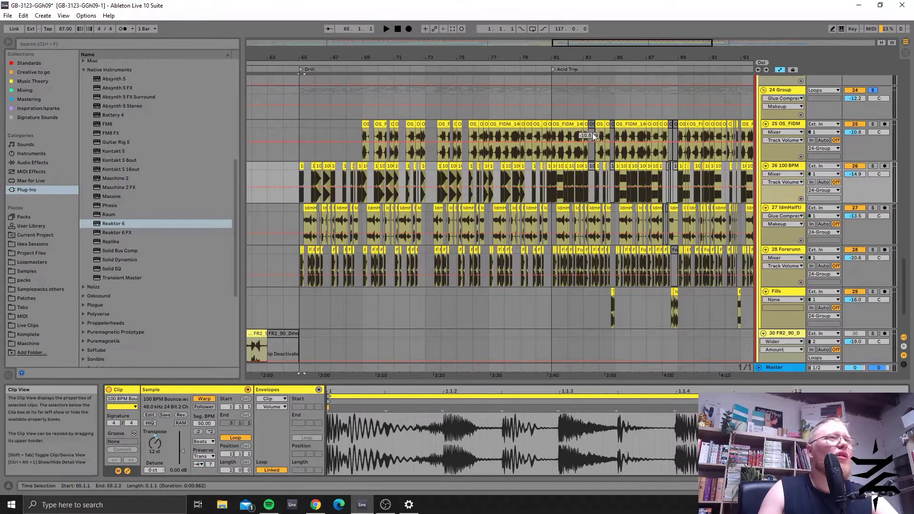
Open an early Drill clip on track 28 and play that track soloed
{"action": "key", "text": "plus"}
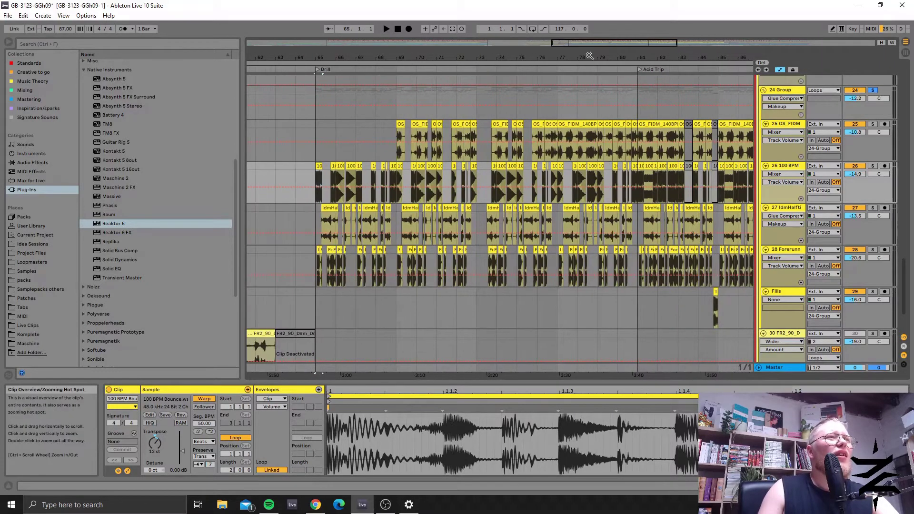
{"action": "left_click", "coordinate": [332, 252]}
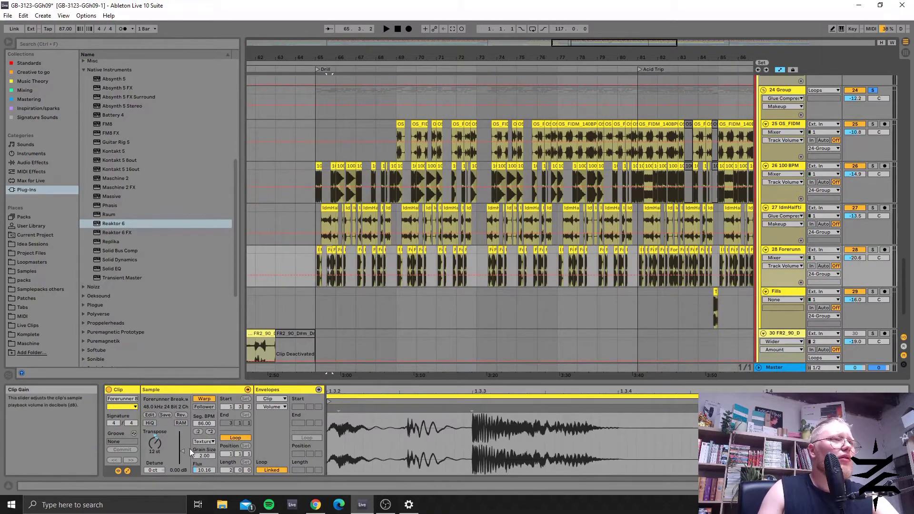
{"action": "key", "text": "space"}
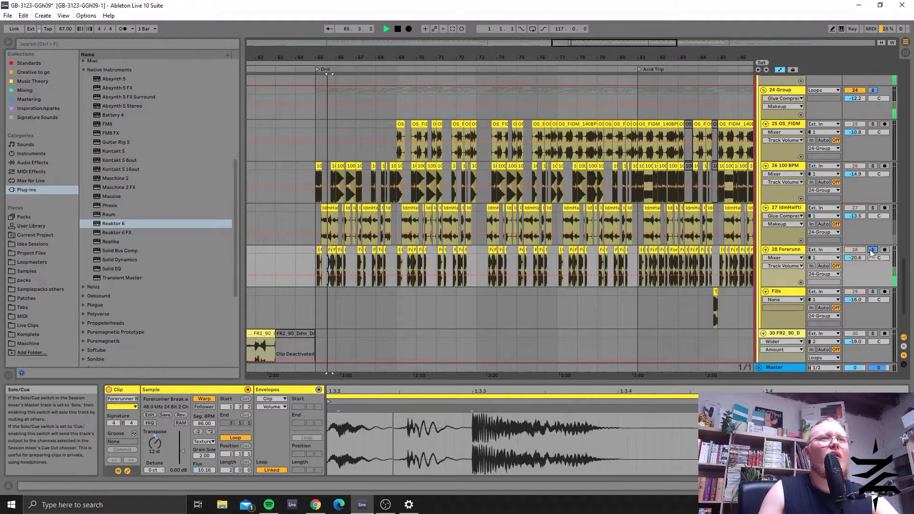
{"action": "left_click", "coordinate": [872, 250]}
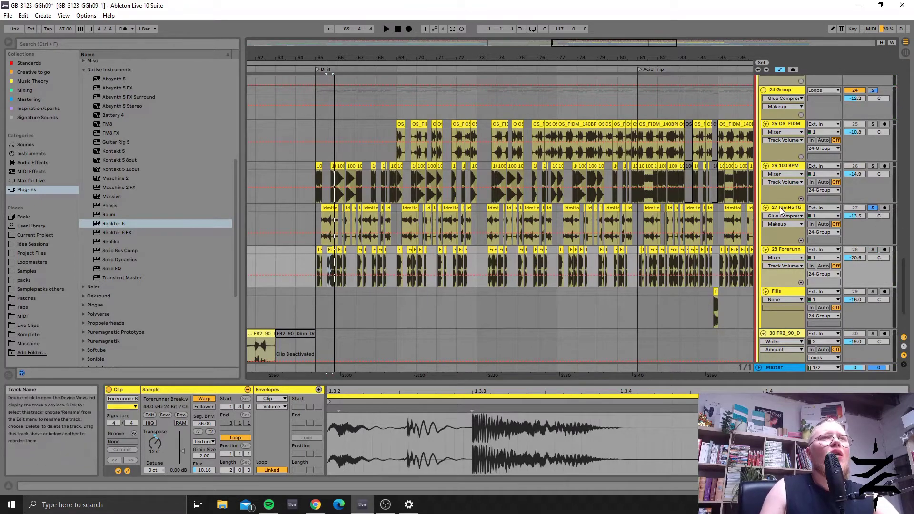
Solo track 27 and play its halftime loop near the start of the Drill section
{"action": "left_click", "coordinate": [872, 208]}
{"action": "key", "text": "space"}
{"action": "key", "text": "space"}
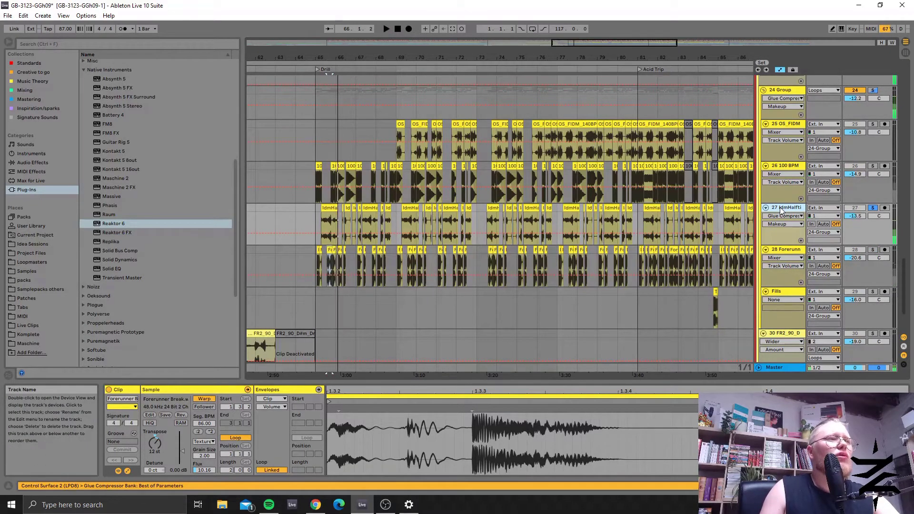
Examine the clip settings of track 27's first Drill clip and of the OS_FIDM clip at 69.4 on track 25
{"action": "left_click", "coordinate": [329, 226]}
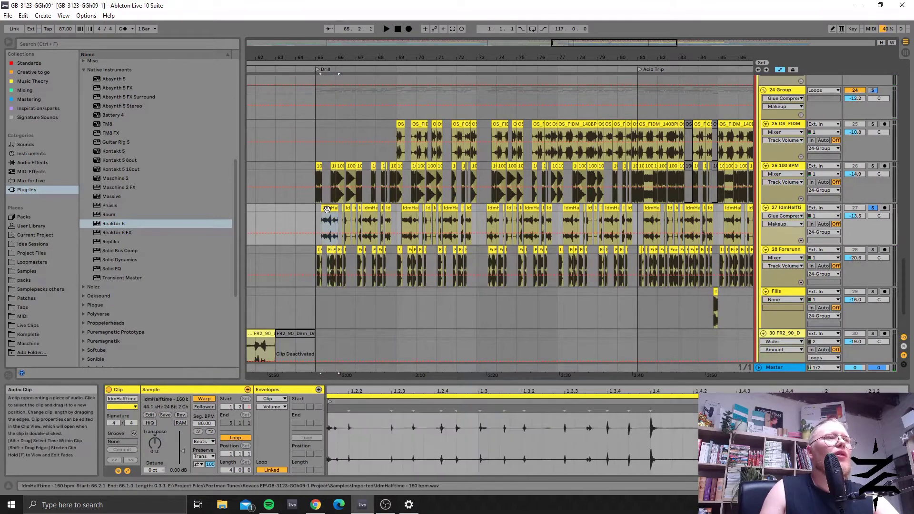
{"action": "scroll", "coordinate": [434, 193], "scroll_direction": "up", "scroll_amount": 2}
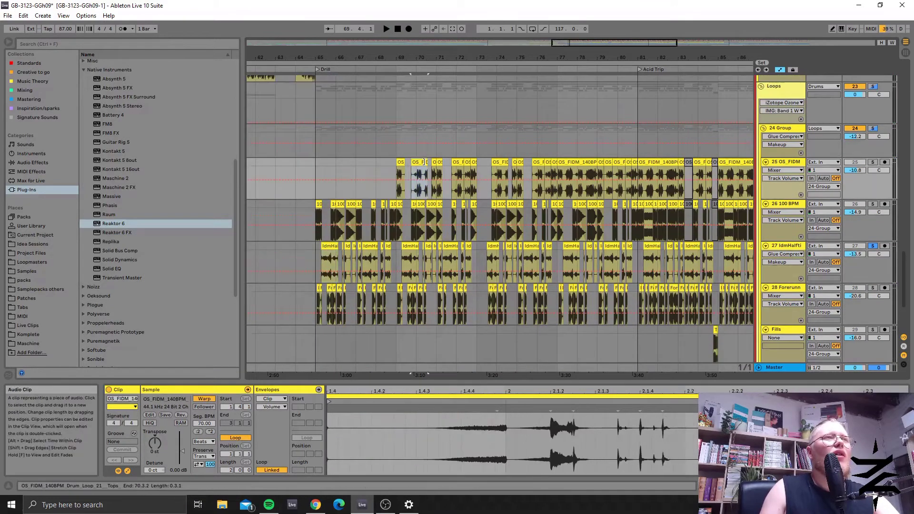
{"action": "left_click", "coordinate": [423, 188]}
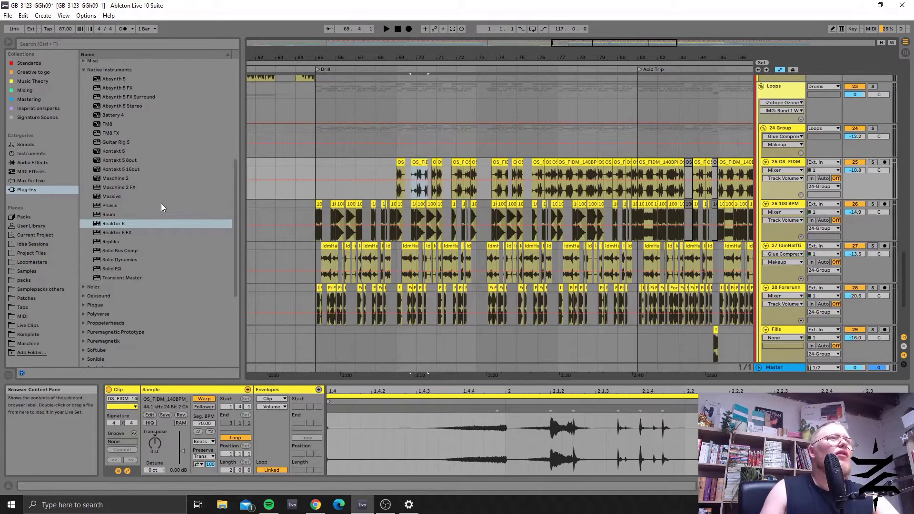
Play all the layered loops of the 24 Group together in solo from 65.1.1
{"action": "left_click", "coordinate": [316, 196]}
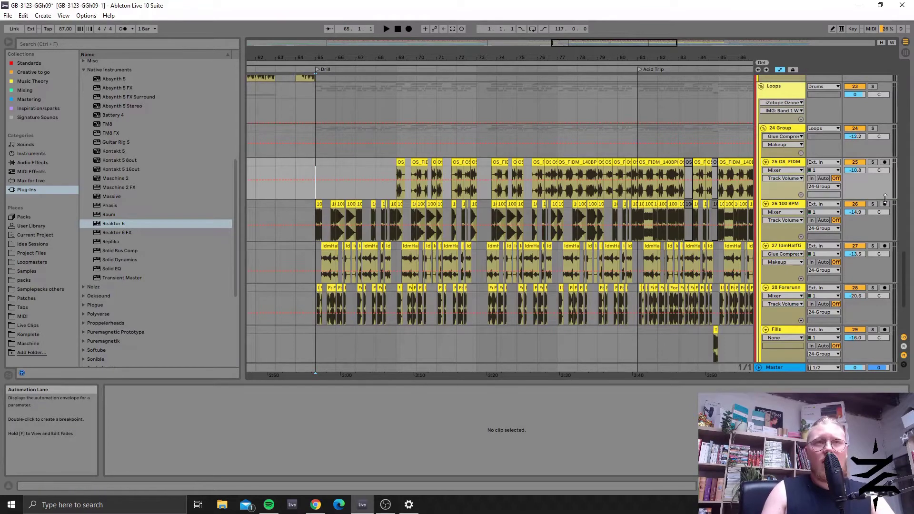
{"action": "left_click", "coordinate": [872, 129]}
{"action": "key", "text": "space"}
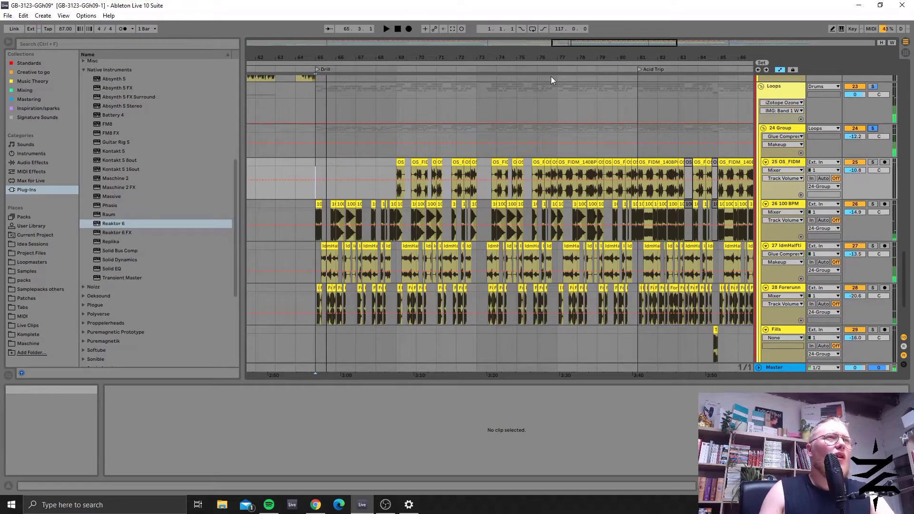
Look over how the 24 Group's loop clips and fills are arranged from Drill through Acid Trip
{"action": "scroll", "coordinate": [457, 190], "scroll_direction": "right", "scroll_amount": 2}
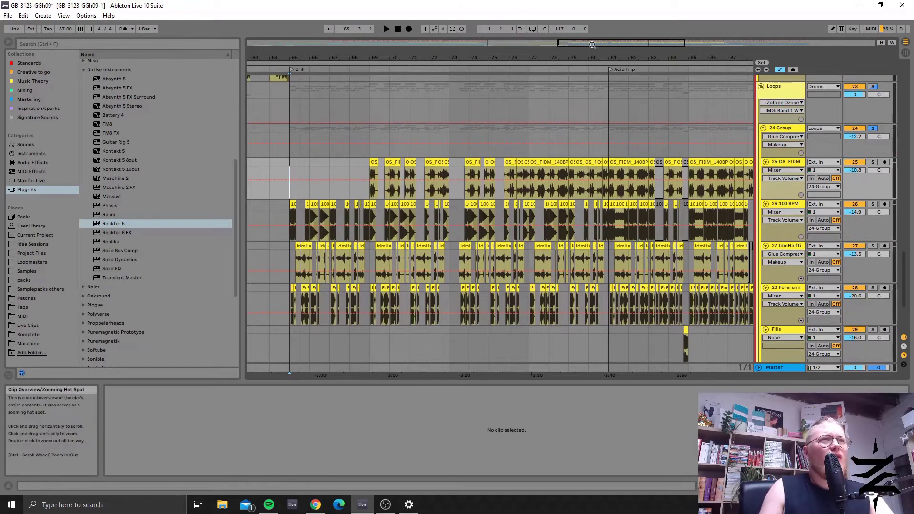
{"action": "left_click_drag", "start_coordinate": [281, 43], "coordinate": [281, 33]}
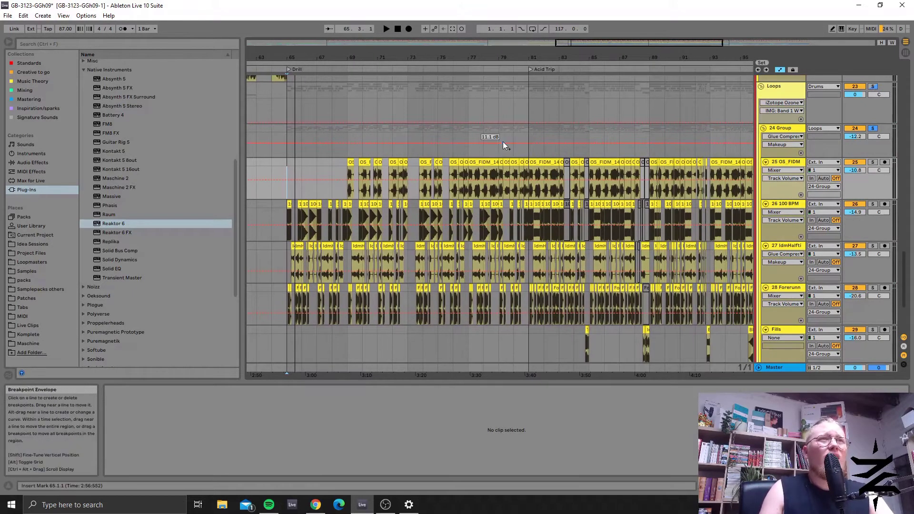
{"action": "scroll", "coordinate": [502, 141], "scroll_direction": "right", "scroll_amount": 3}
{"action": "scroll", "coordinate": [499, 219], "scroll_direction": "left", "scroll_amount": 3}
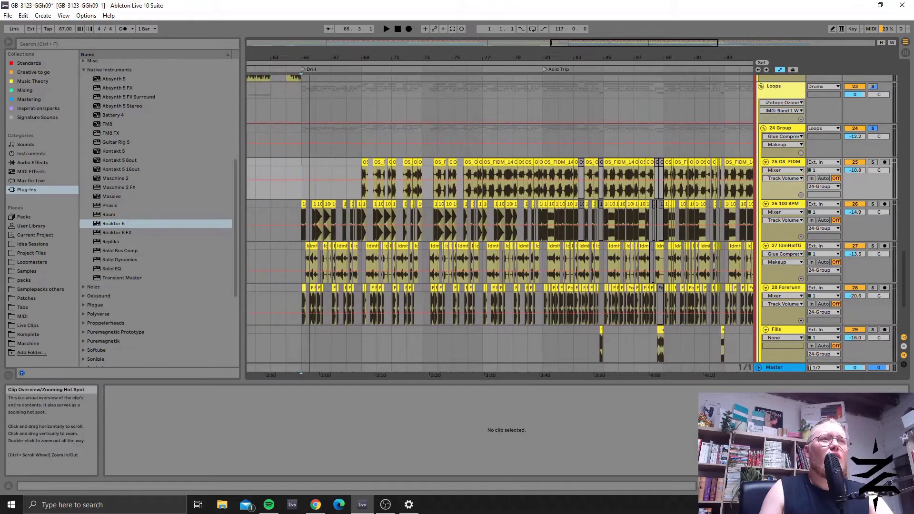
{"action": "left_click_drag", "start_coordinate": [633, 42], "coordinate": [633, 37]}
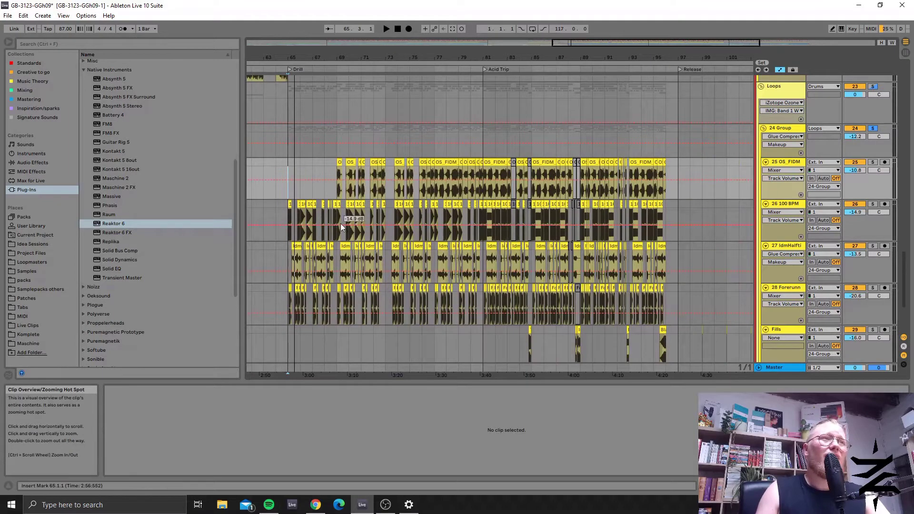
{"action": "left_click", "coordinate": [286, 167]}
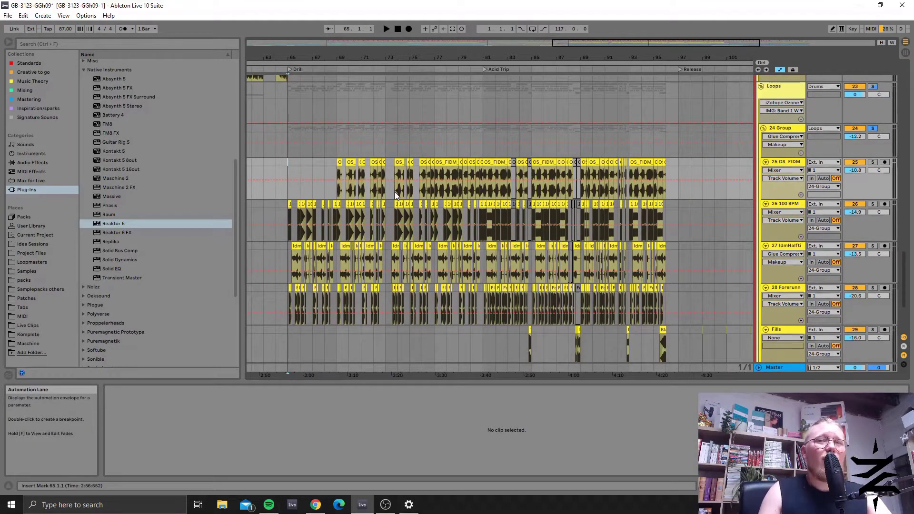
{"action": "left_click_drag", "start_coordinate": [612, 42], "coordinate": [653, 48]}
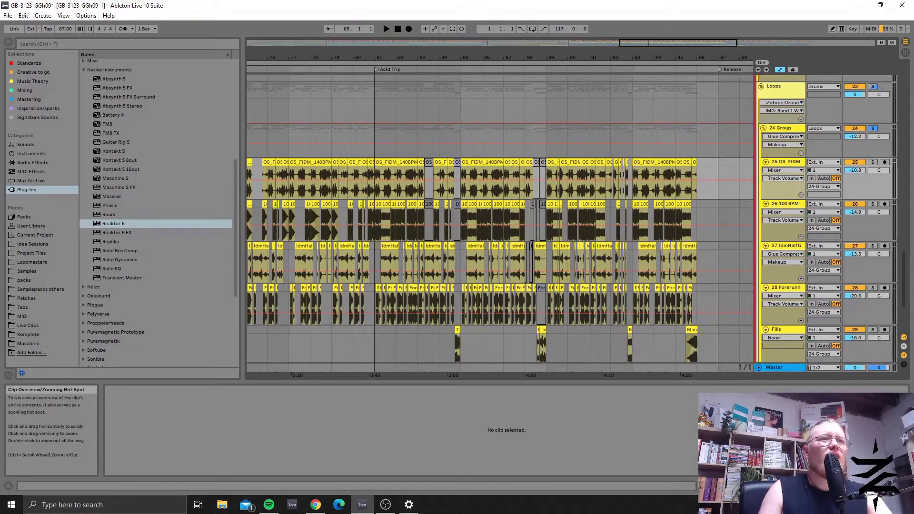
Play the soloed 24 Group loops from the start of the Acid Trip section at 81.1.1
{"action": "left_click_drag", "start_coordinate": [662, 44], "coordinate": [664, 48]}
{"action": "key", "text": "space"}
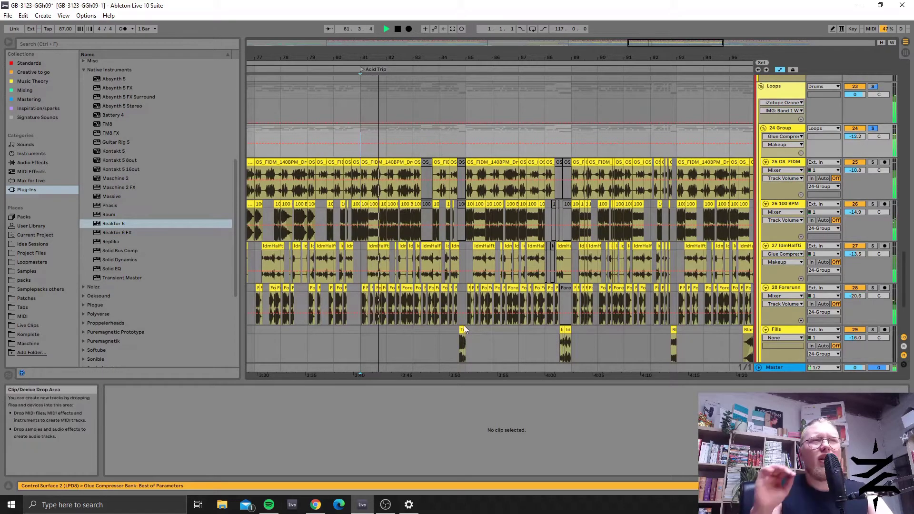
{"action": "key", "text": "space"}
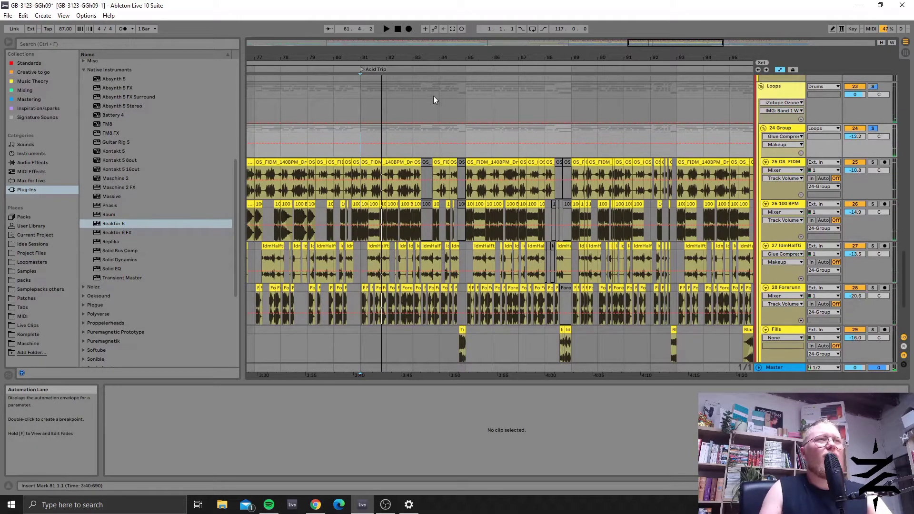
Look over the remaining Loops tracks down to Fills and track 30, and turn off the 24 Group's solo
{"action": "left_click_drag", "start_coordinate": [681, 60], "coordinate": [686, 42]}
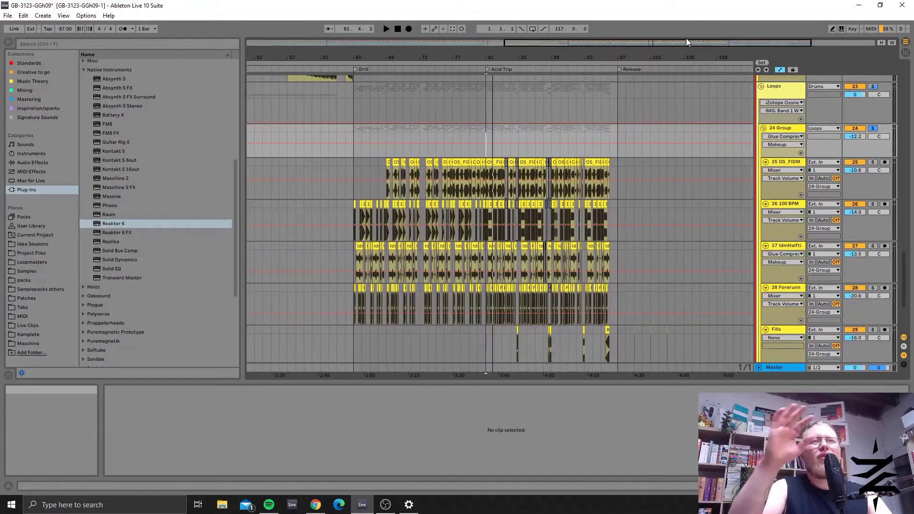
{"action": "scroll", "coordinate": [469, 184], "scroll_direction": "down", "scroll_amount": 5}
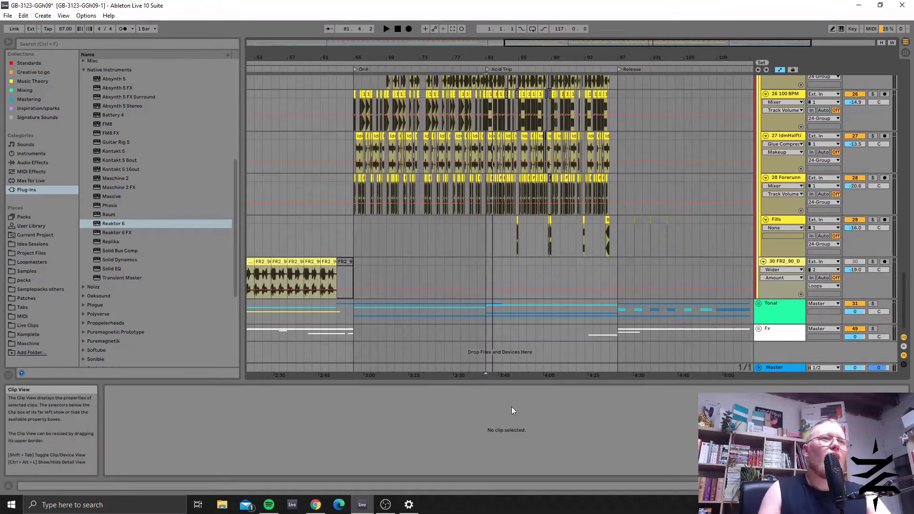
{"action": "scroll", "coordinate": [612, 258], "scroll_direction": "up", "scroll_amount": 5}
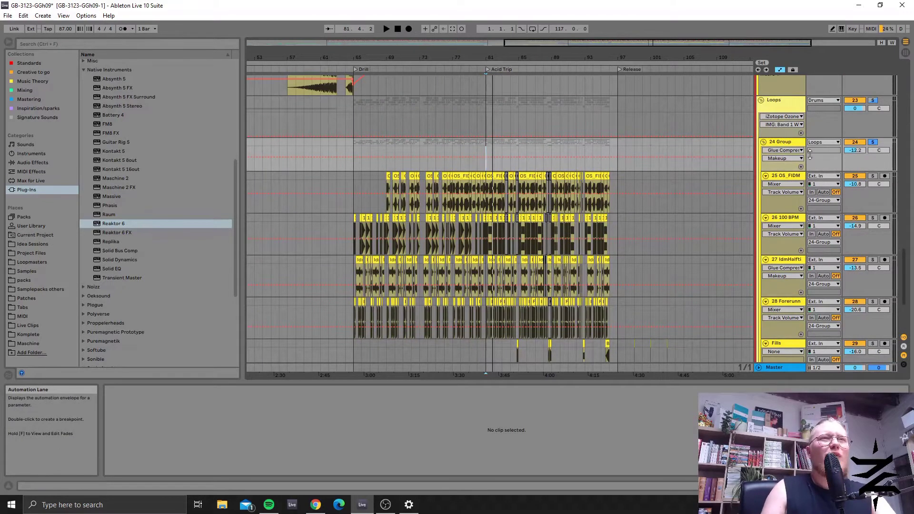
{"action": "scroll", "coordinate": [826, 158], "scroll_direction": "up", "scroll_amount": 2}
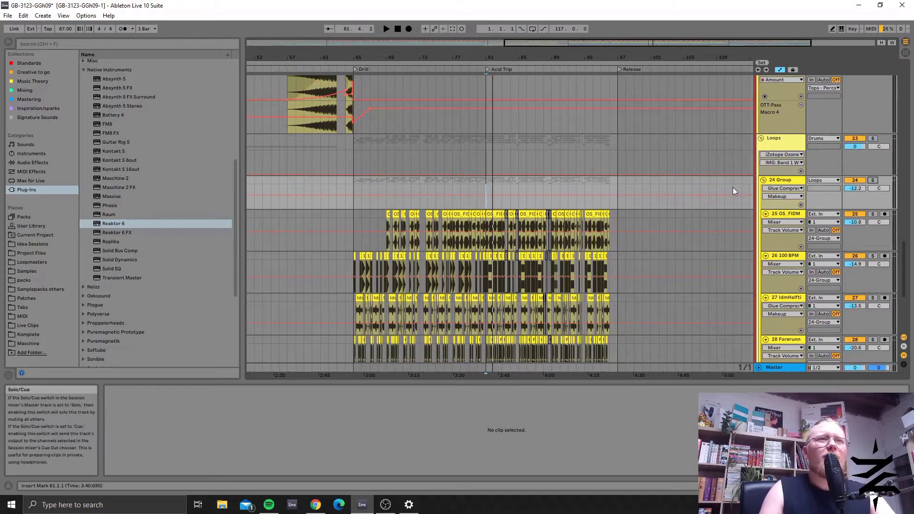
Fold the 24 Group and unfold the Tonal group to show its subgroups
{"action": "left_click", "coordinate": [764, 180]}
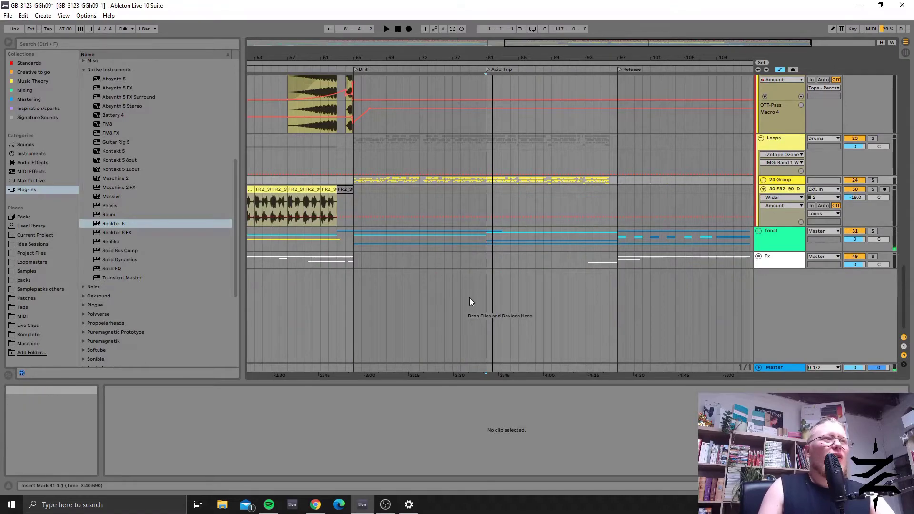
{"action": "left_click", "coordinate": [758, 231]}
{"action": "scroll", "coordinate": [485, 210], "scroll_direction": "down", "scroll_amount": 1}
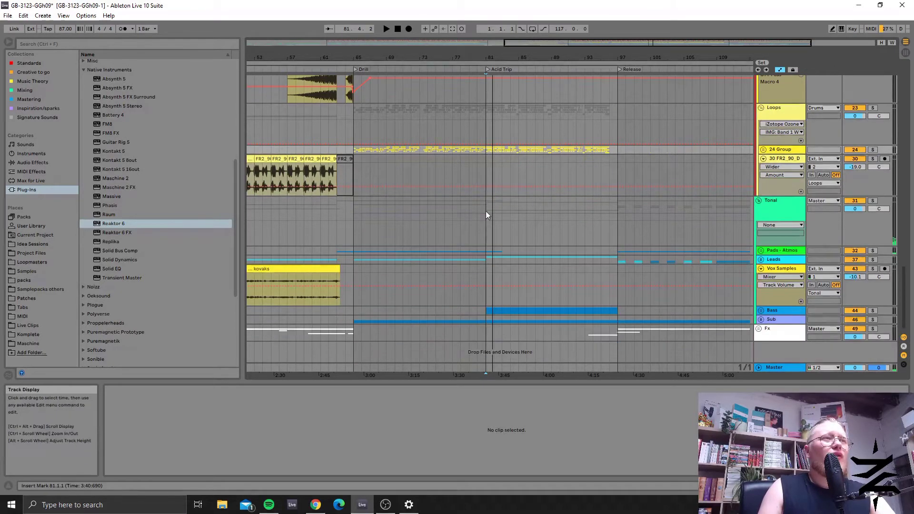
Show the whole arrangement, unfold the Leads group inside Tonal, and look over its instrument tracks
{"action": "double_click", "coordinate": [572, 41]}
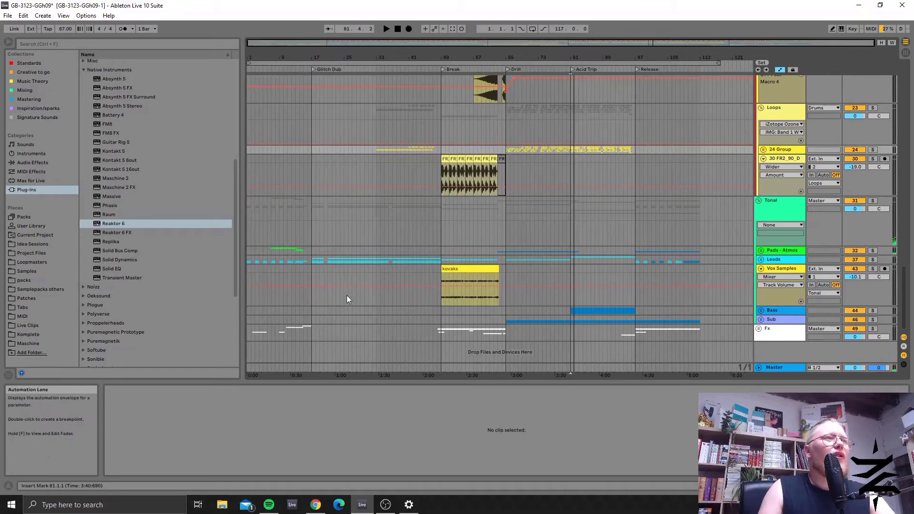
{"action": "left_click", "coordinate": [790, 259]}
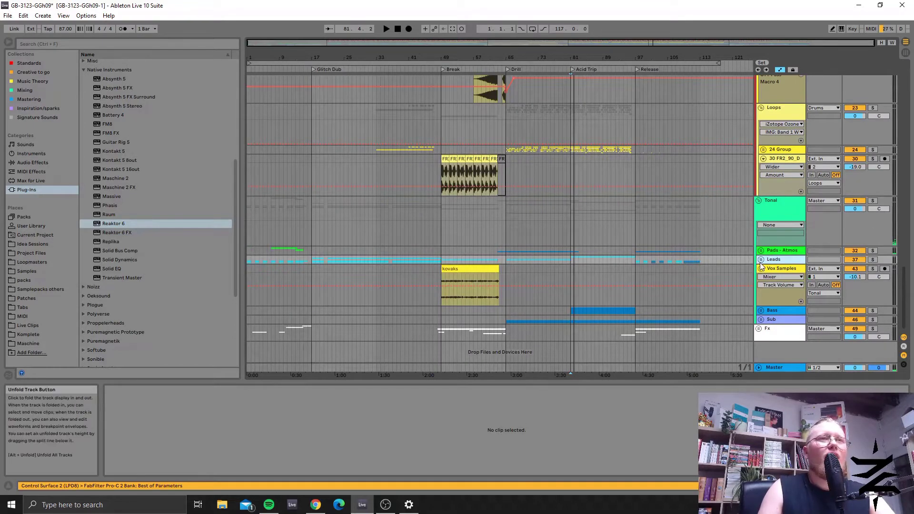
{"action": "left_click", "coordinate": [761, 260]}
{"action": "scroll", "coordinate": [444, 314], "scroll_direction": "down", "scroll_amount": 2}
{"action": "scroll", "coordinate": [443, 310], "scroll_direction": "down", "scroll_amount": 6}
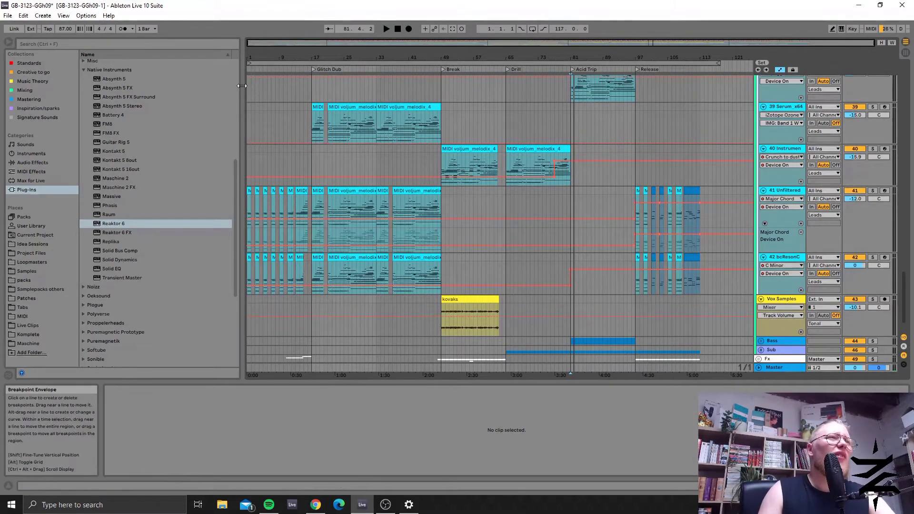
Select the kovaks clip on the Vox Samples track to view its sample settings
{"action": "right_click", "coordinate": [450, 303]}
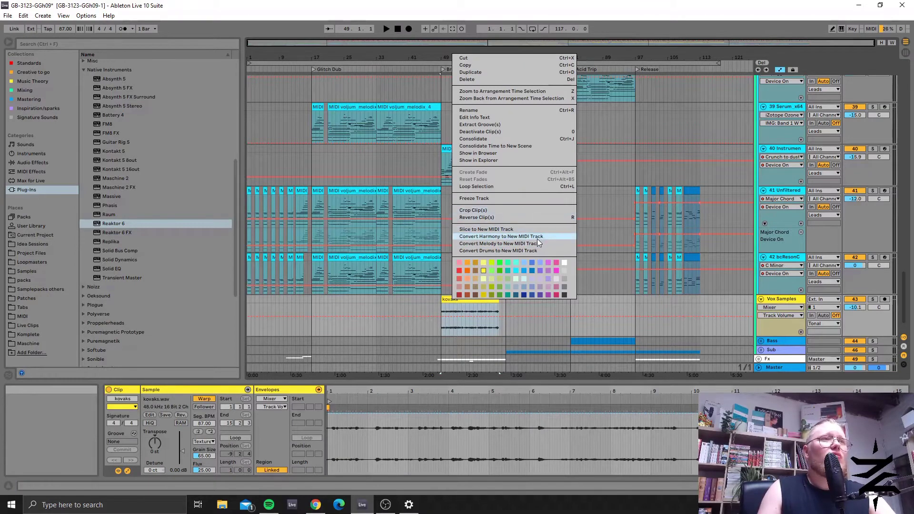
{"action": "left_click", "coordinate": [554, 329]}
{"action": "scroll", "coordinate": [496, 311], "scroll_direction": "up", "scroll_amount": 3}
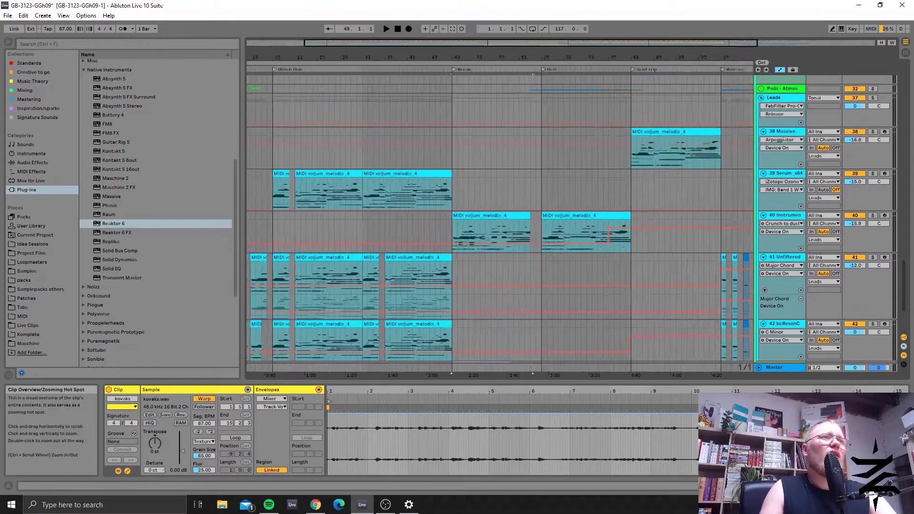
Select the first MIDI clip on track 41 at 1.1.1 and examine the chopped intro clips on the Leads tracks
{"action": "left_click_drag", "start_coordinate": [325, 60], "coordinate": [325, 52]}
{"action": "scroll", "coordinate": [326, 187], "scroll_direction": "down", "scroll_amount": 5}
{"action": "scroll", "coordinate": [291, 206], "scroll_direction": "down", "scroll_amount": 1}
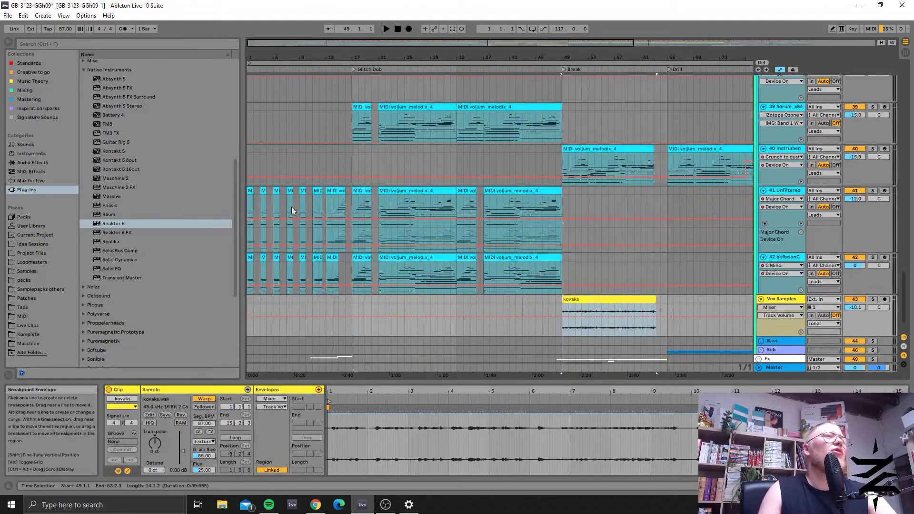
{"action": "left_click", "coordinate": [250, 219]}
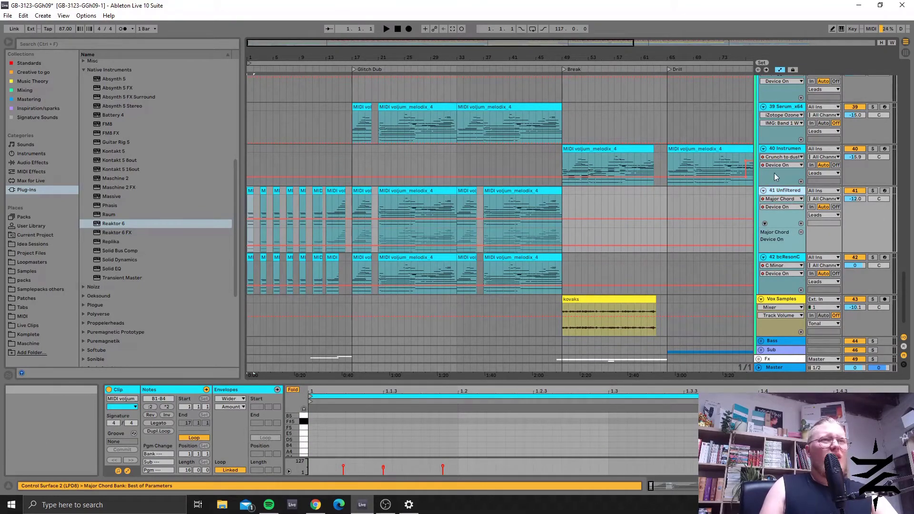
{"action": "scroll", "coordinate": [760, 221], "scroll_direction": "down", "scroll_amount": 1}
{"action": "scroll", "coordinate": [533, 190], "scroll_direction": "up", "scroll_amount": 2}
{"action": "scroll", "coordinate": [532, 190], "scroll_direction": "down", "scroll_amount": 1}
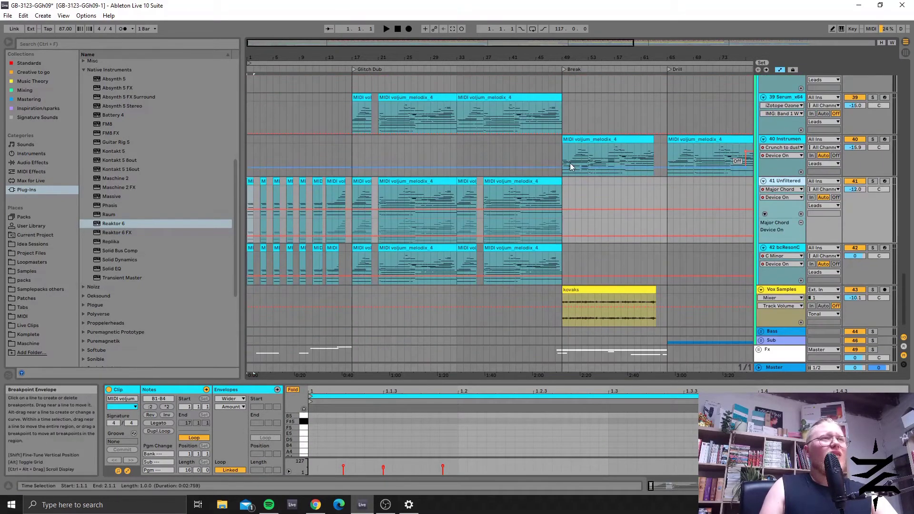
{"action": "left_click_drag", "start_coordinate": [483, 41], "coordinate": [259, 208]}
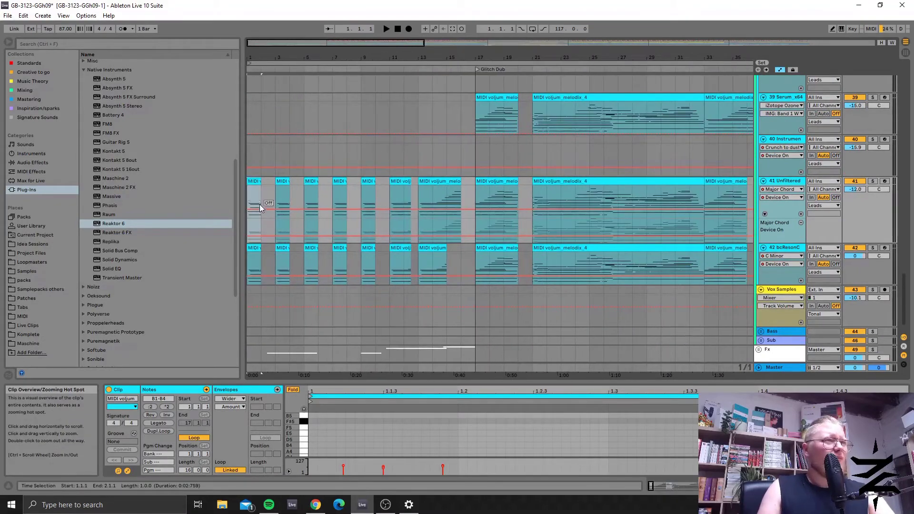
Show the start of track 41's device chain and open the Unfiltered Audio LION synth's window
{"action": "left_click", "coordinate": [788, 183]}
{"action": "double_click", "coordinate": [788, 183]}
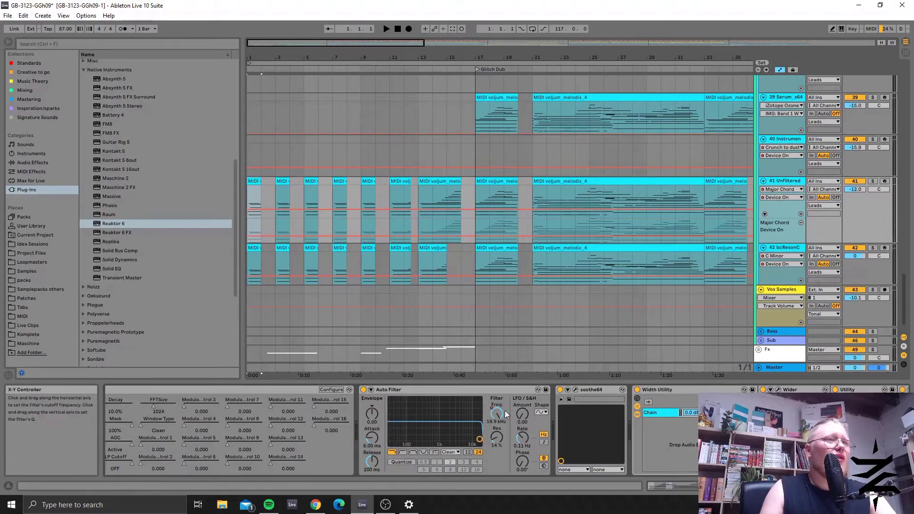
{"action": "left_click", "coordinate": [653, 486]}
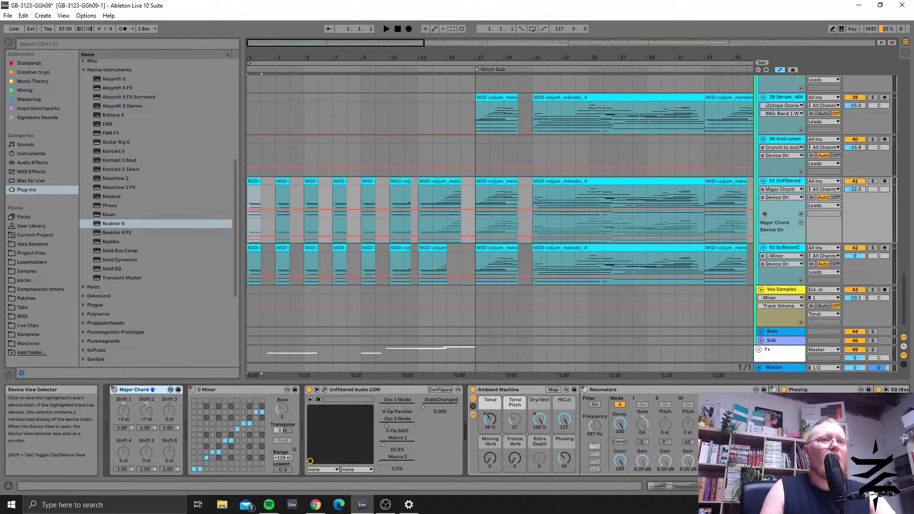
{"action": "left_click", "coordinate": [324, 389]}
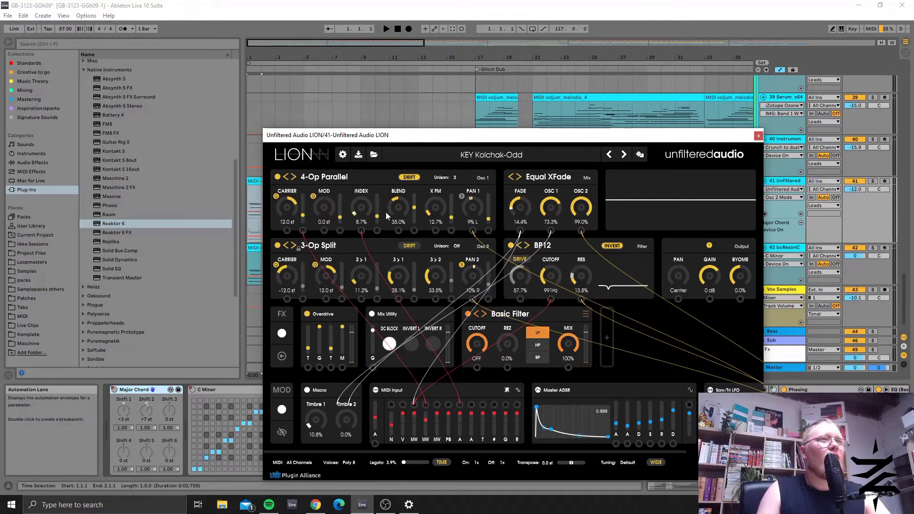
Inspect LION's first oscillator module and view the preset options for KEY Kolchak-Odd without changing the preset
{"action": "left_click", "coordinate": [355, 182]}
{"action": "left_click", "coordinate": [384, 183]}
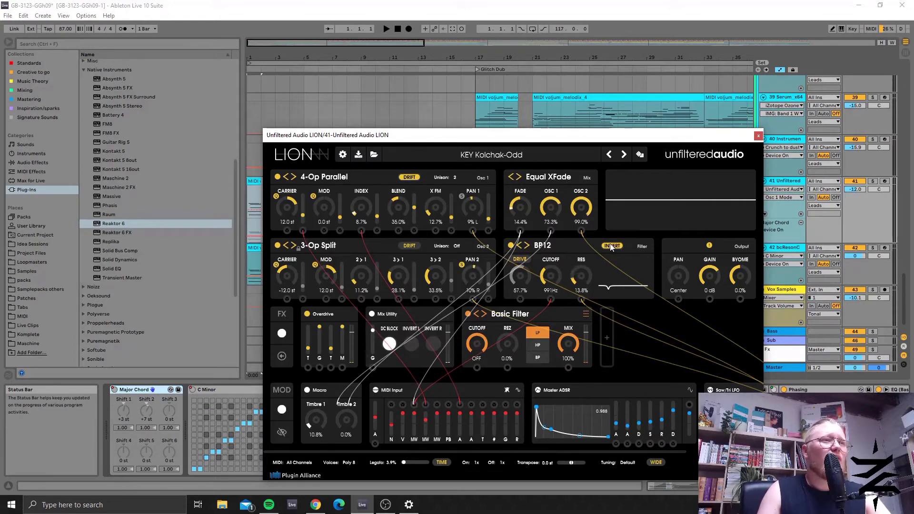
{"action": "left_click", "coordinate": [537, 161]}
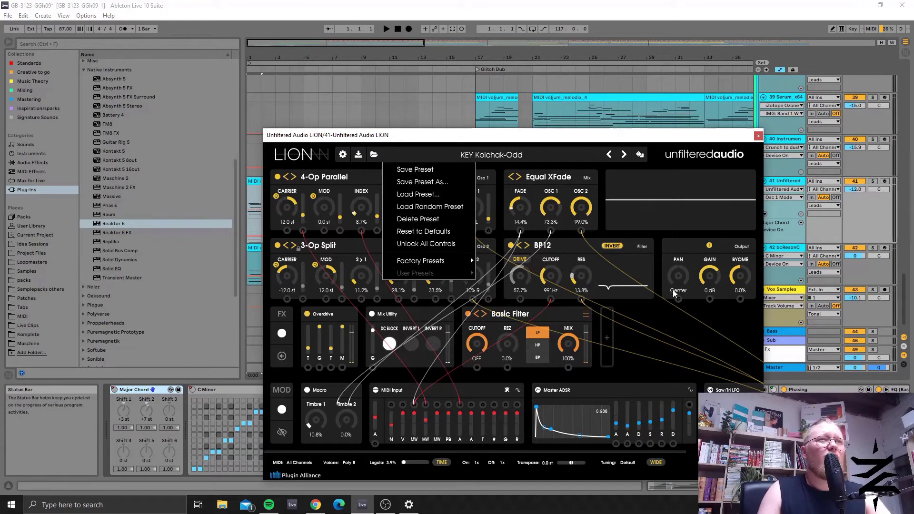
{"action": "left_click", "coordinate": [677, 363]}
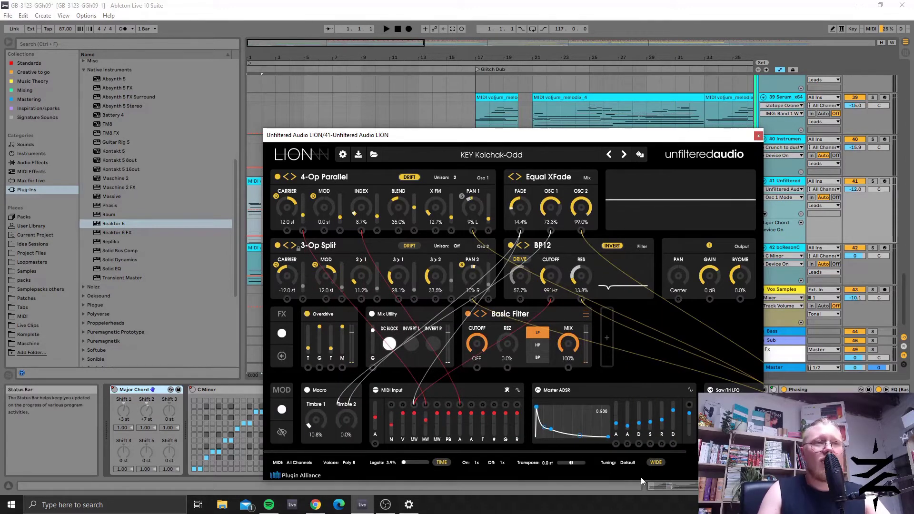
View LION's factory tuning categories, leave the tuning at Default, and close the synth's window
{"action": "left_click", "coordinate": [631, 464]}
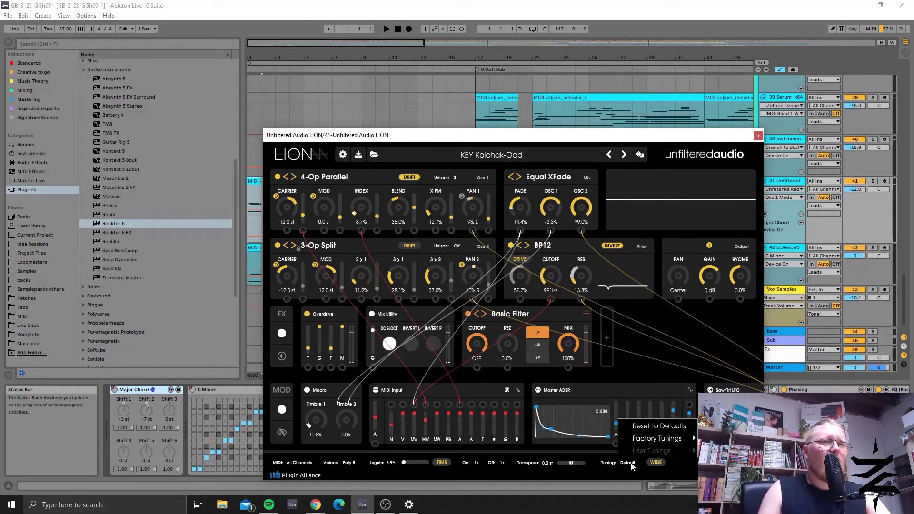
{"action": "mouse_move", "coordinate": [662, 440]}
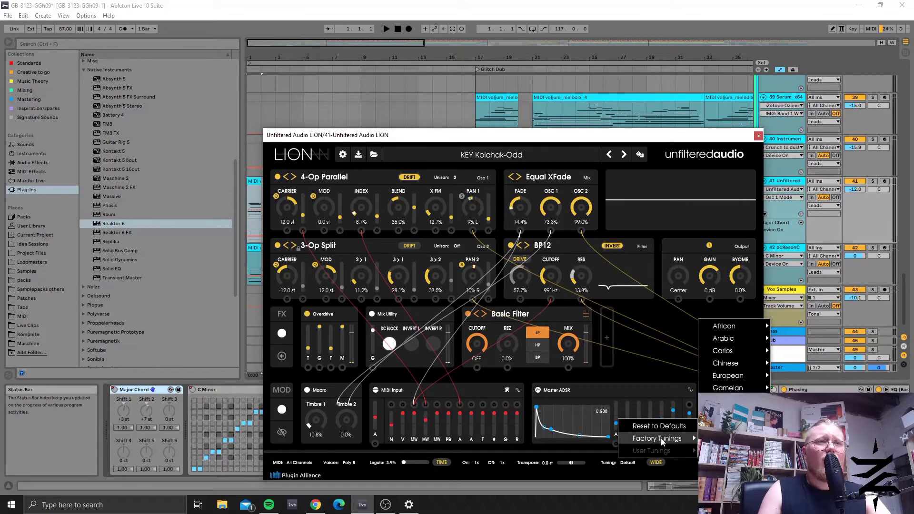
{"action": "key", "text": "Escape"}
{"action": "key", "text": "Escape"}
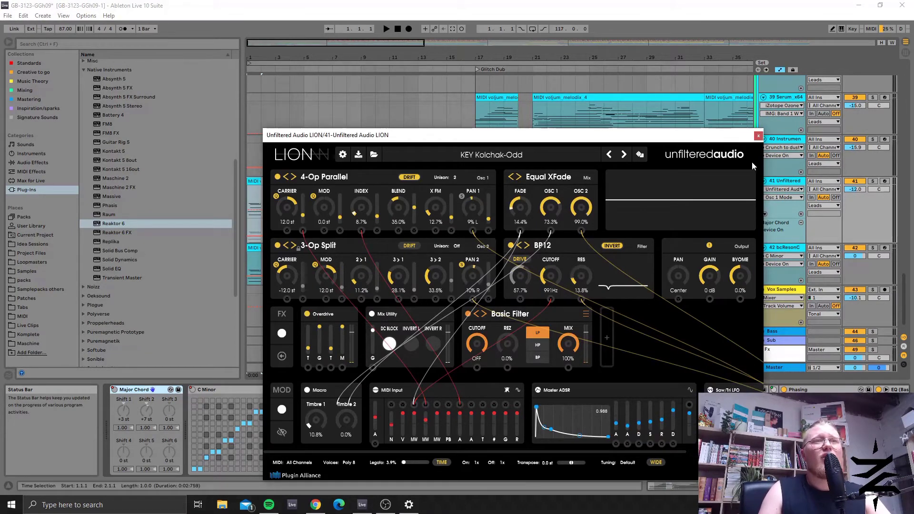
{"action": "left_click", "coordinate": [759, 136]}
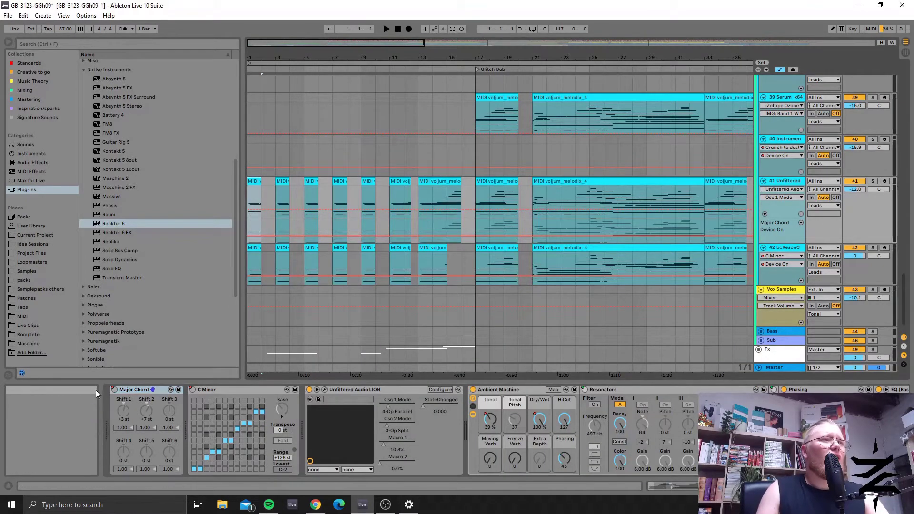
Examine track 41's devices from LION through the Ambient Machine rack and Limiter to Unfiltered Audio SpecOps
{"action": "left_click", "coordinate": [392, 391]}
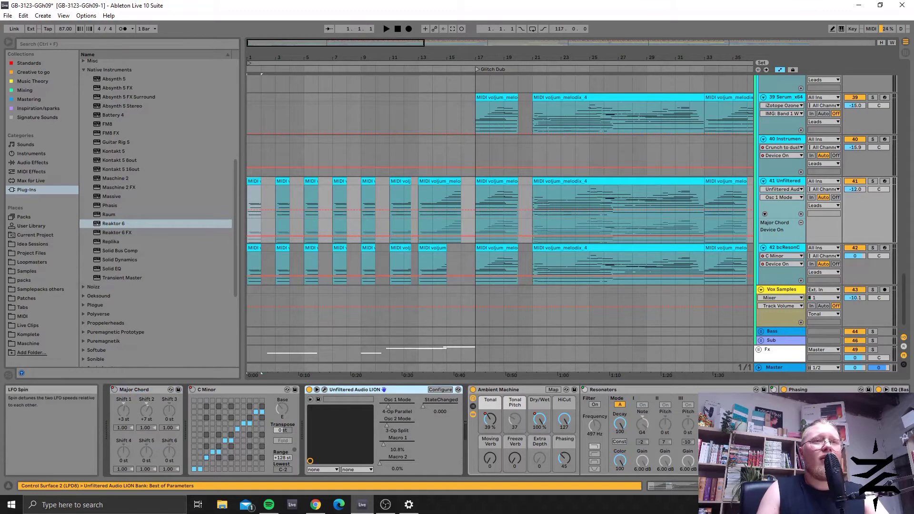
{"action": "scroll", "coordinate": [453, 410], "scroll_direction": "right", "scroll_amount": 1}
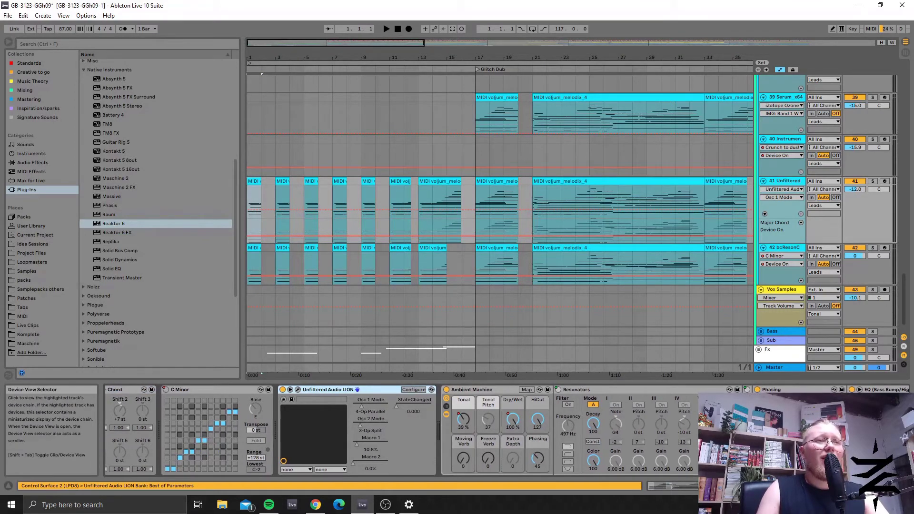
{"action": "left_click", "coordinate": [489, 391]}
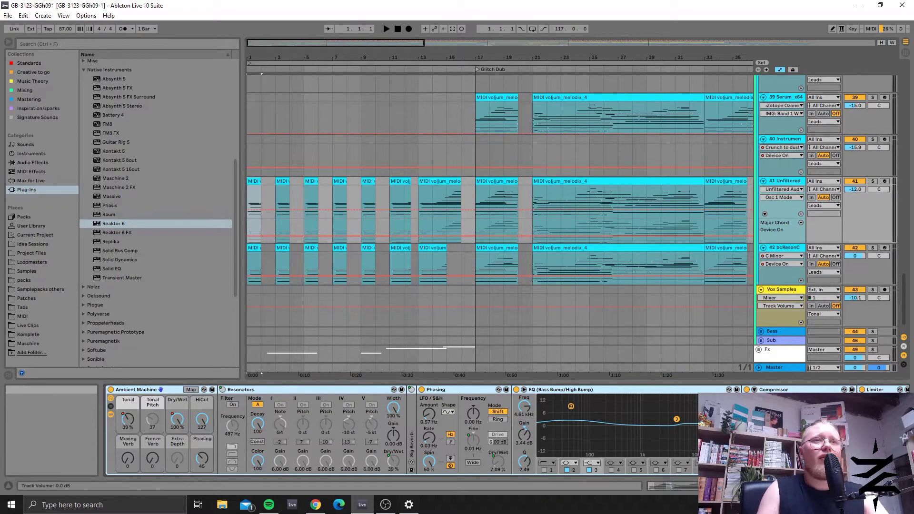
{"action": "scroll", "coordinate": [111, 414], "scroll_direction": "down", "scroll_amount": 5}
{"action": "scroll", "coordinate": [103, 418], "scroll_direction": "down", "scroll_amount": 5}
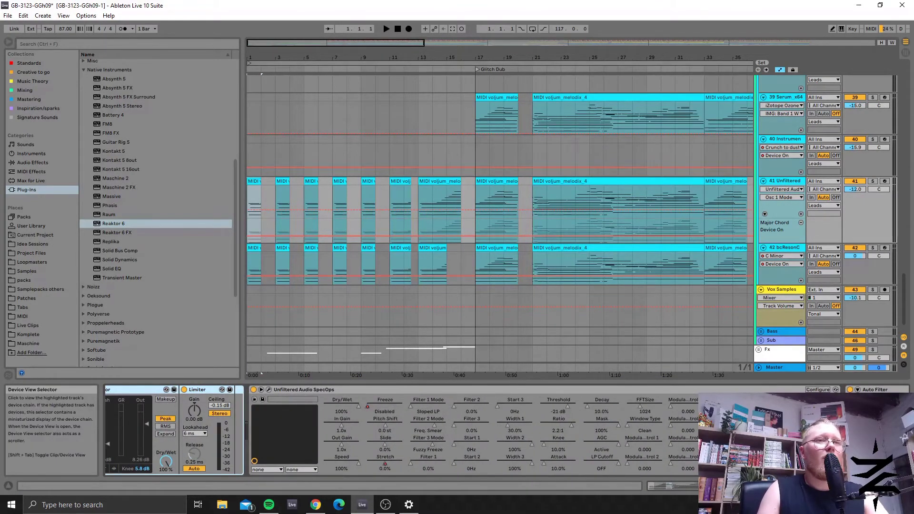
{"action": "scroll", "coordinate": [455, 396], "scroll_direction": "down", "scroll_amount": 2}
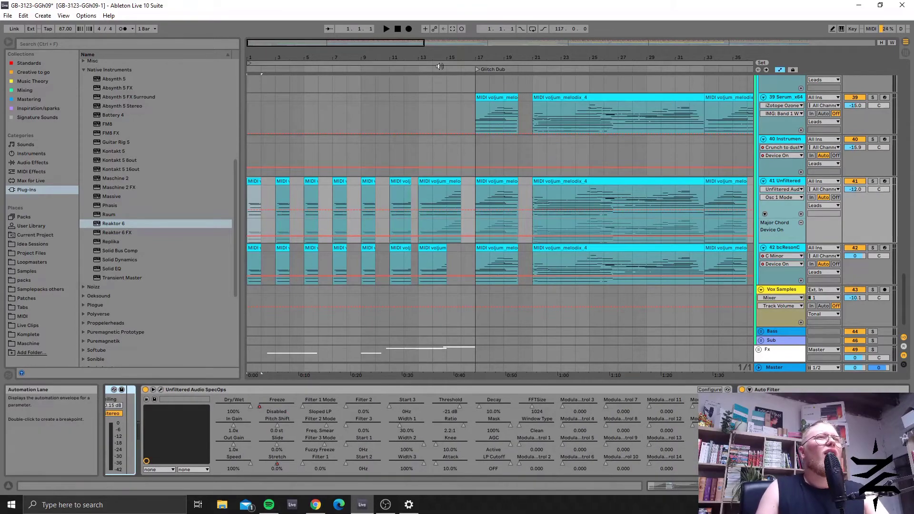
Display the automation of SpecOps' Freeze parameter on track 41 around the Break section
{"action": "left_click_drag", "start_coordinate": [524, 42], "coordinate": [717, 48]}
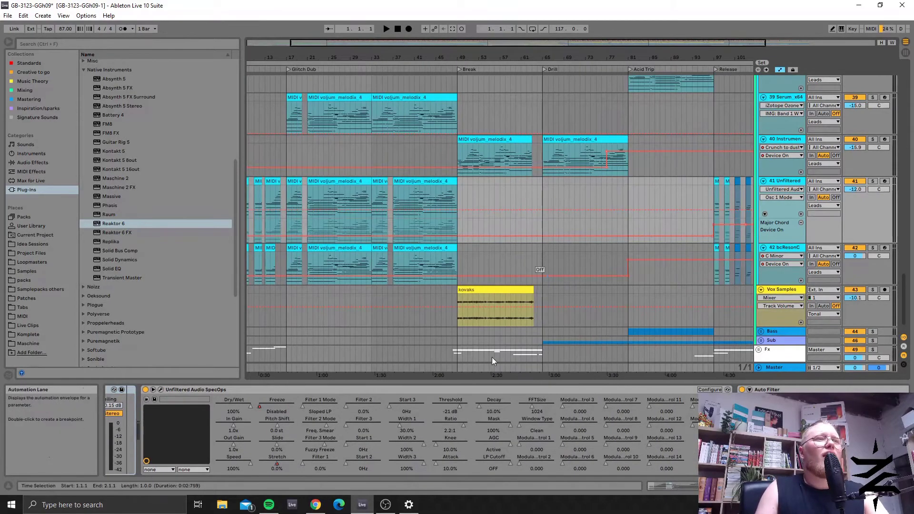
{"action": "right_click", "coordinate": [278, 402]}
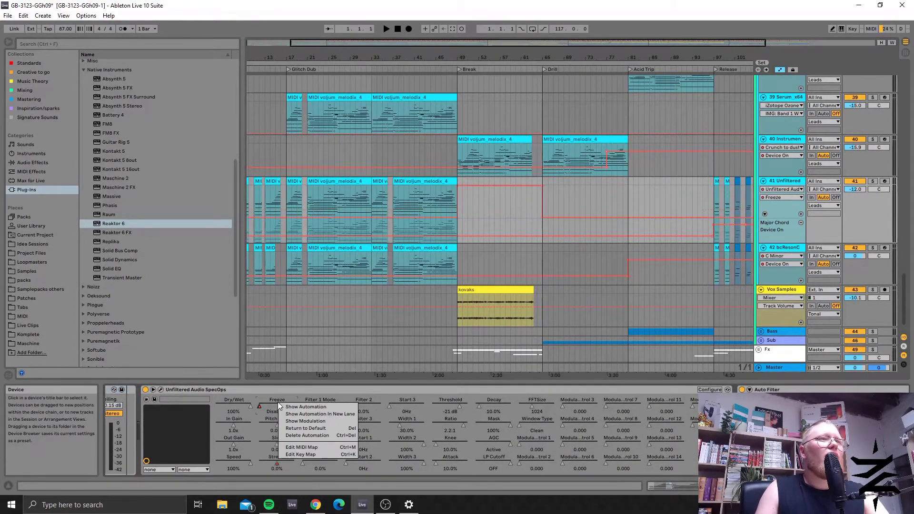
{"action": "left_click", "coordinate": [448, 196]}
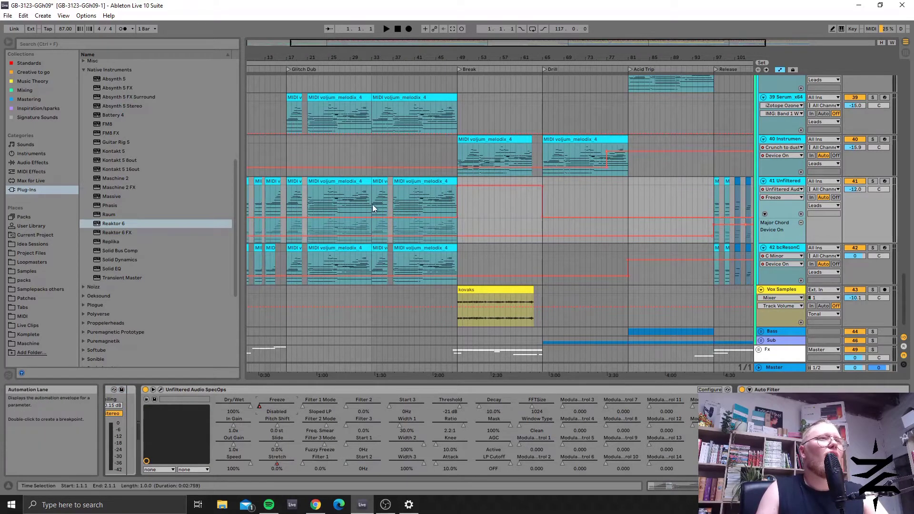
Play track 41 soloed from just before the Break while viewing its SpecOps and Auto Filter devices, and turn its solo off
{"action": "key", "text": "space"}
{"action": "left_click", "coordinate": [872, 181]}
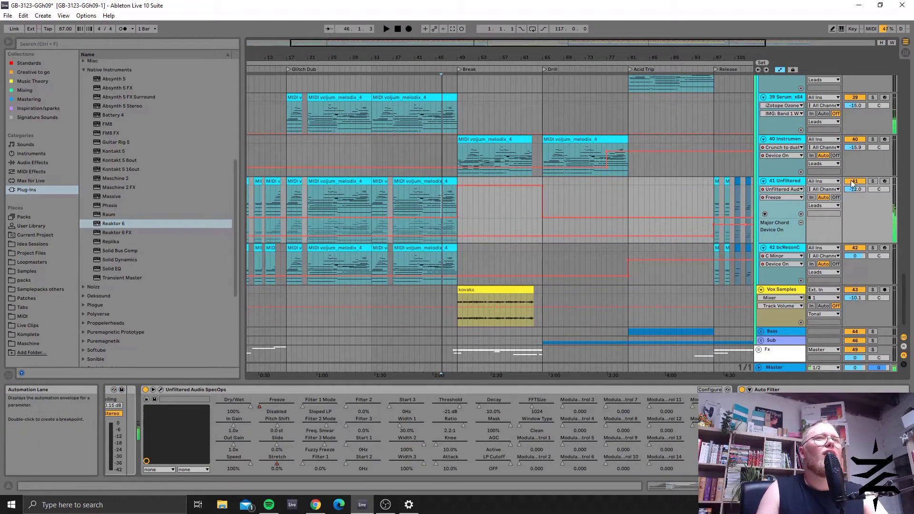
{"action": "key", "text": "space"}
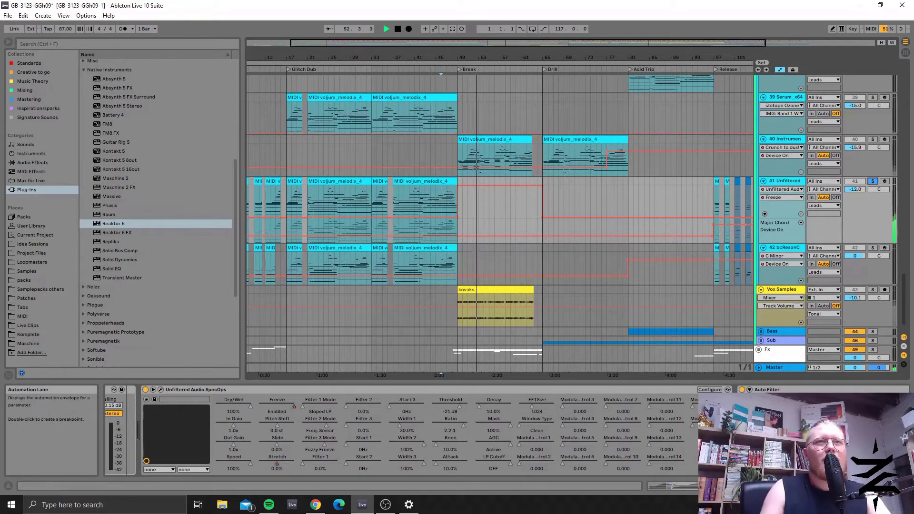
{"action": "left_click", "coordinate": [671, 486]}
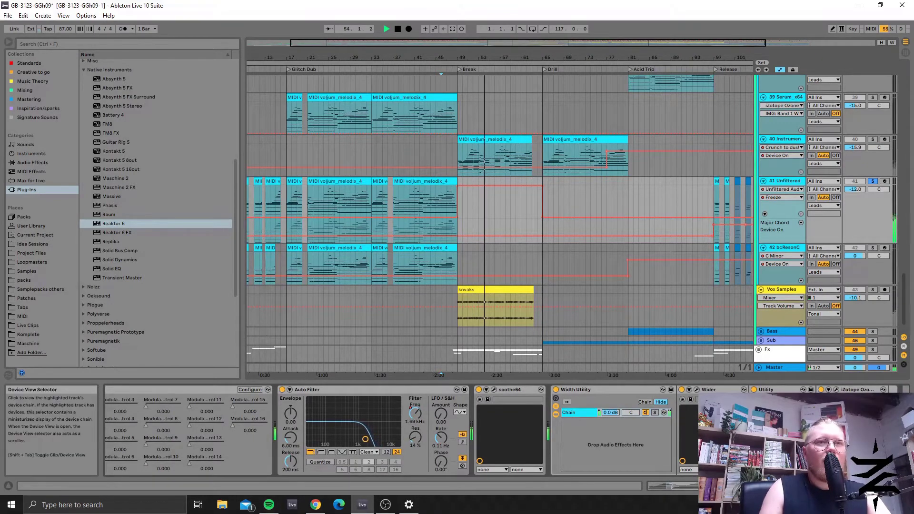
{"action": "left_click", "coordinate": [657, 486]}
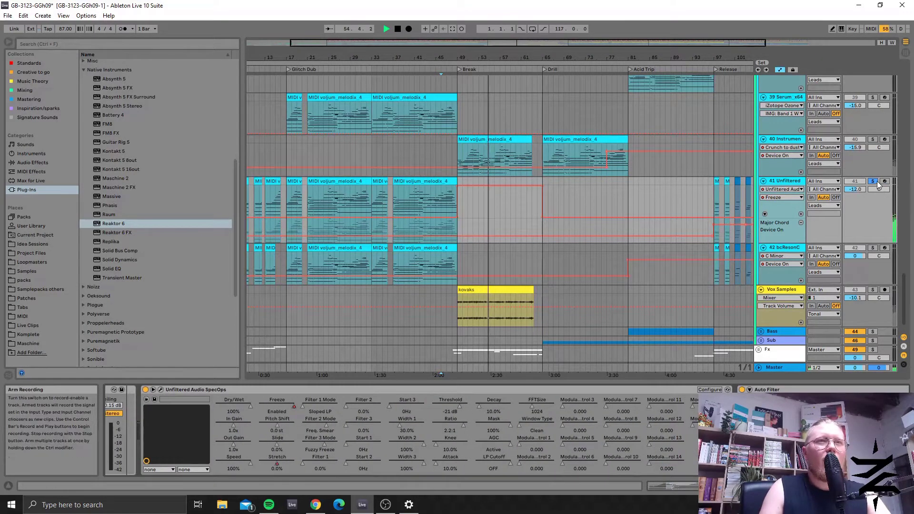
{"action": "key", "text": "space"}
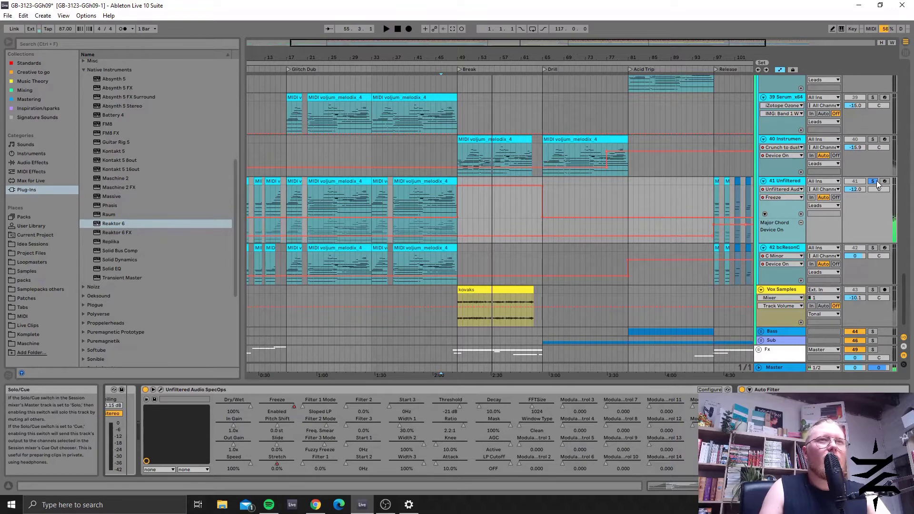
{"action": "left_click", "coordinate": [872, 181]}
Select track 42 to show its bcResonCtrl device chain and look over its clips from the intro through Glitch Dub
{"action": "left_click", "coordinate": [435, 258]}
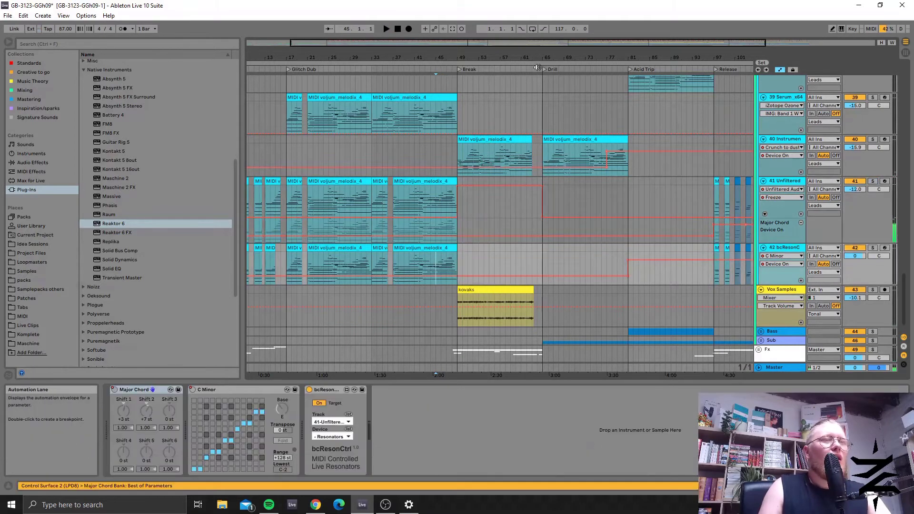
{"action": "scroll", "coordinate": [391, 125], "scroll_direction": "down", "scroll_amount": 3}
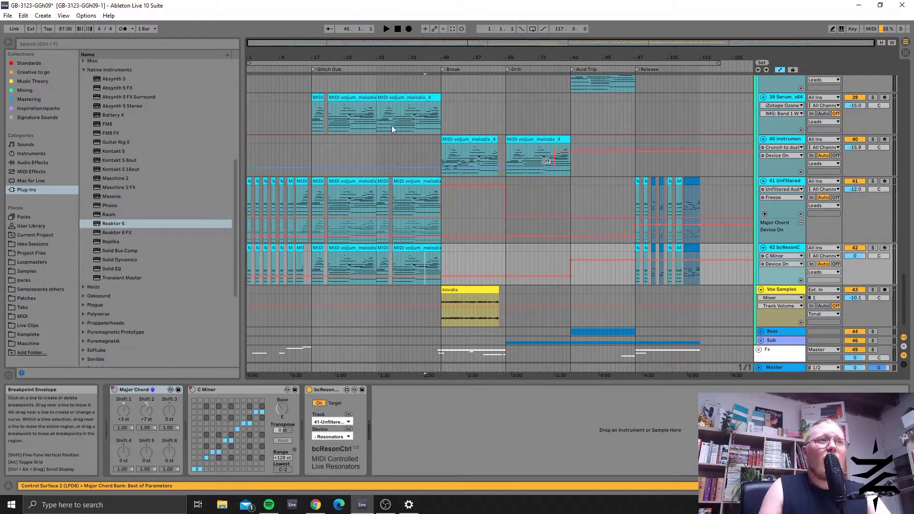
{"action": "left_click_drag", "start_coordinate": [428, 47], "coordinate": [429, 65]}
{"action": "left_click", "coordinate": [792, 259]}
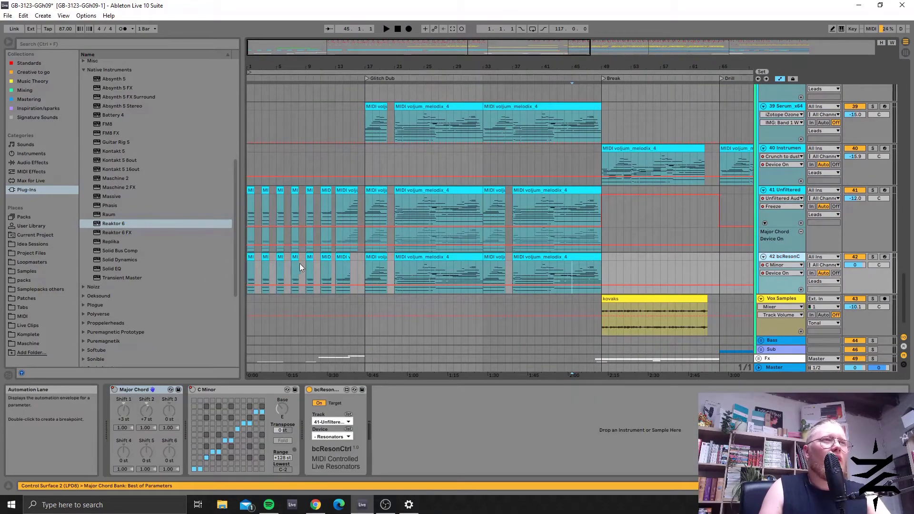
Examine track 42's bcResonCtrl device and the Resonators it targets inside track 41's Ambient Machine rack
{"action": "left_click", "coordinate": [592, 256]}
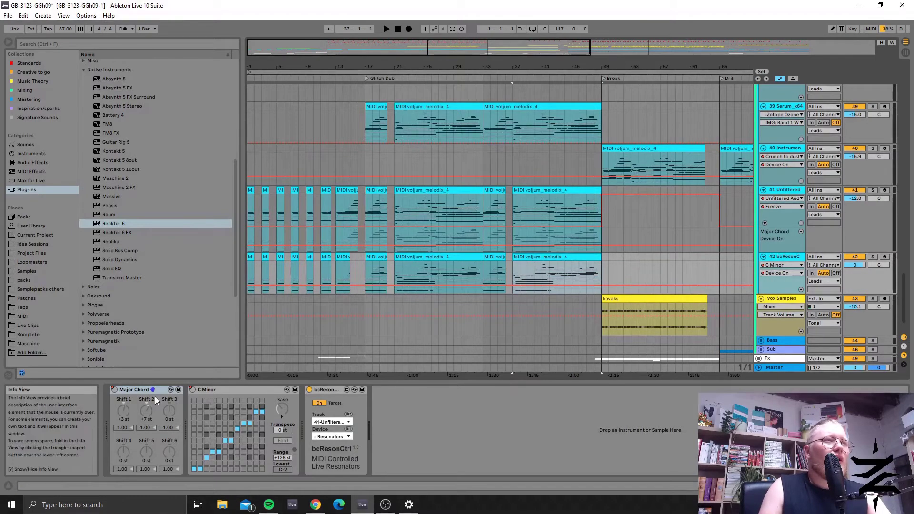
{"action": "left_click", "coordinate": [325, 390]}
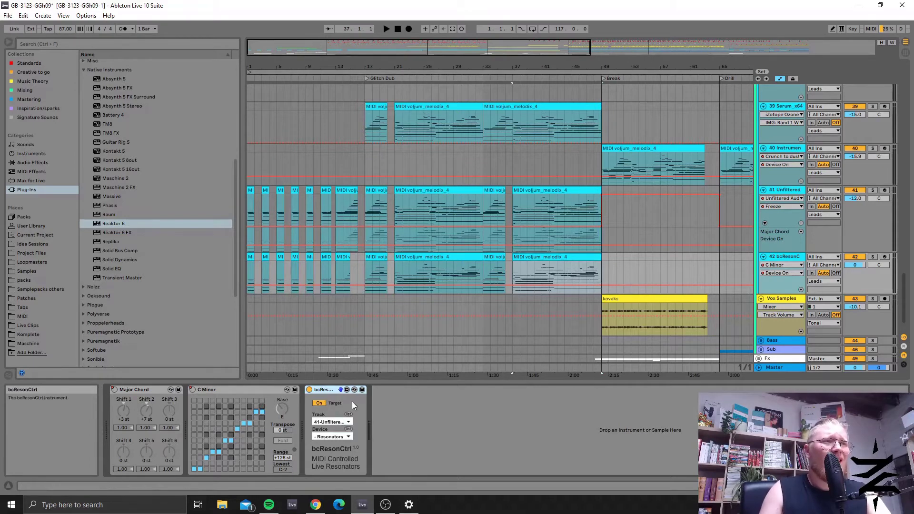
{"action": "left_click", "coordinate": [793, 192]}
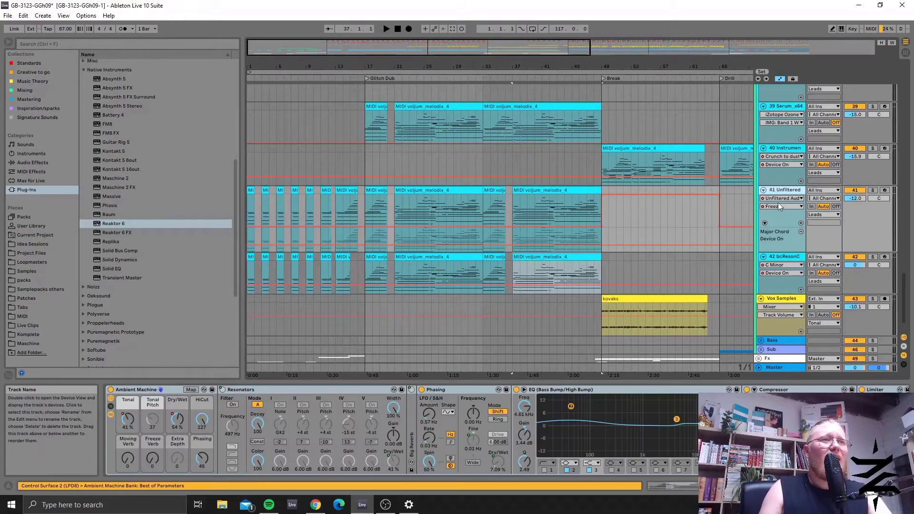
{"action": "left_click", "coordinate": [263, 389]}
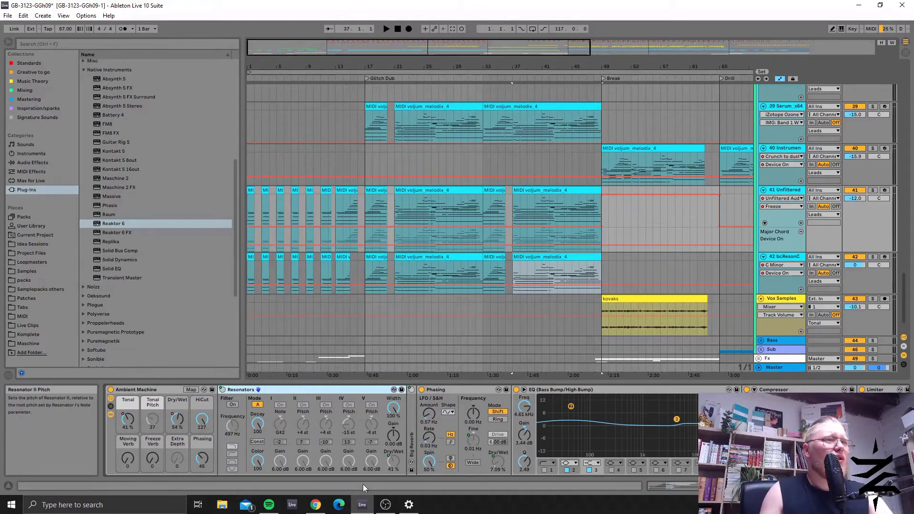
{"action": "left_click", "coordinate": [349, 422]}
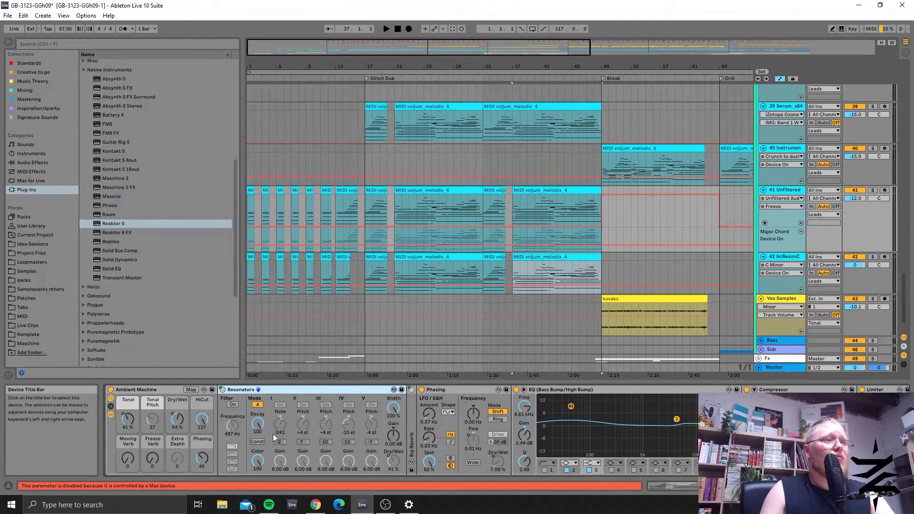
Bypass track 41's Ambient Machine rack, play the track soloed from bar 13, and turn its solo off
{"action": "left_click", "coordinate": [185, 395]}
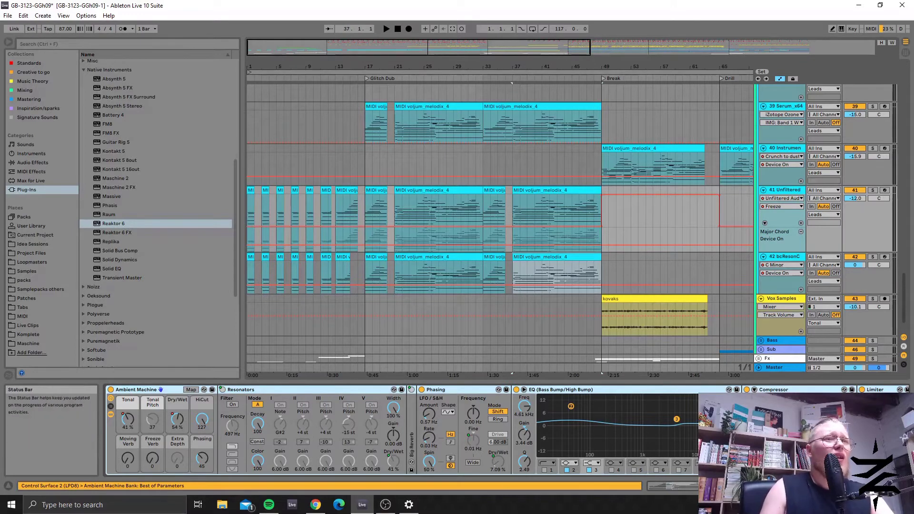
{"action": "left_click", "coordinate": [676, 486]}
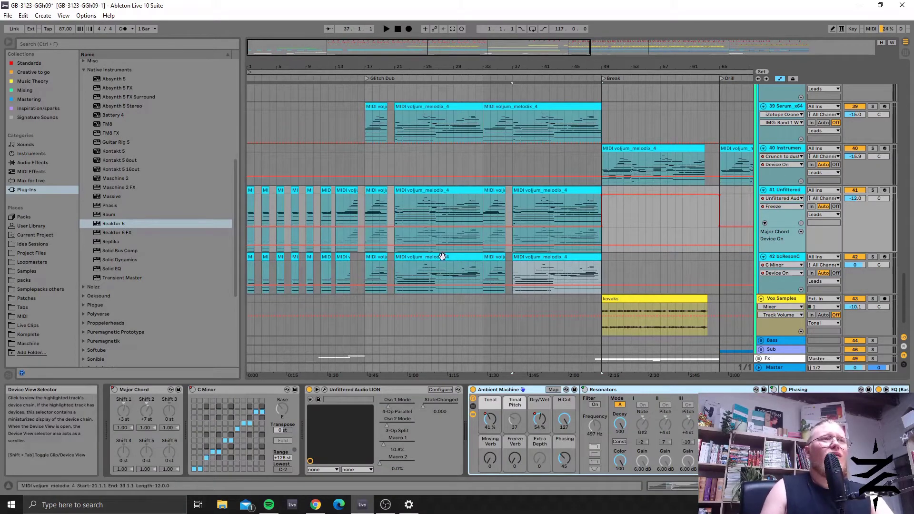
{"action": "left_click", "coordinate": [489, 397]}
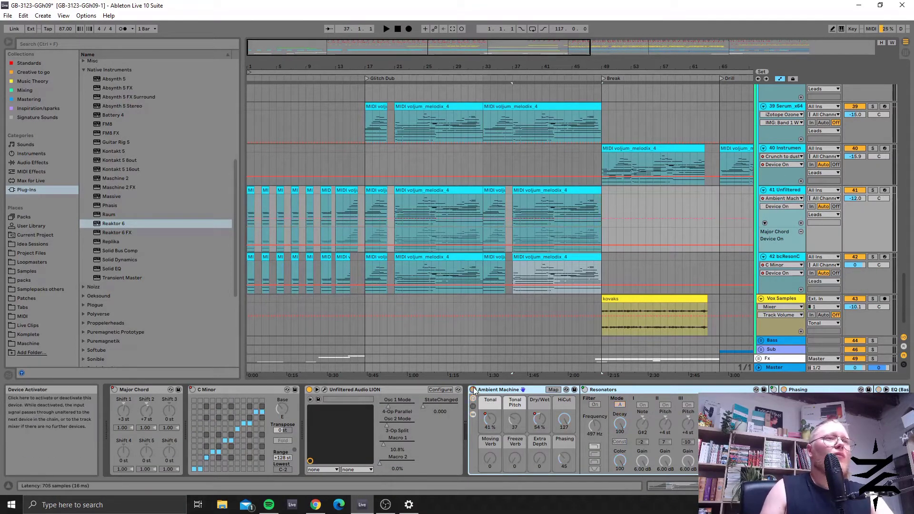
{"action": "left_click", "coordinate": [365, 204]}
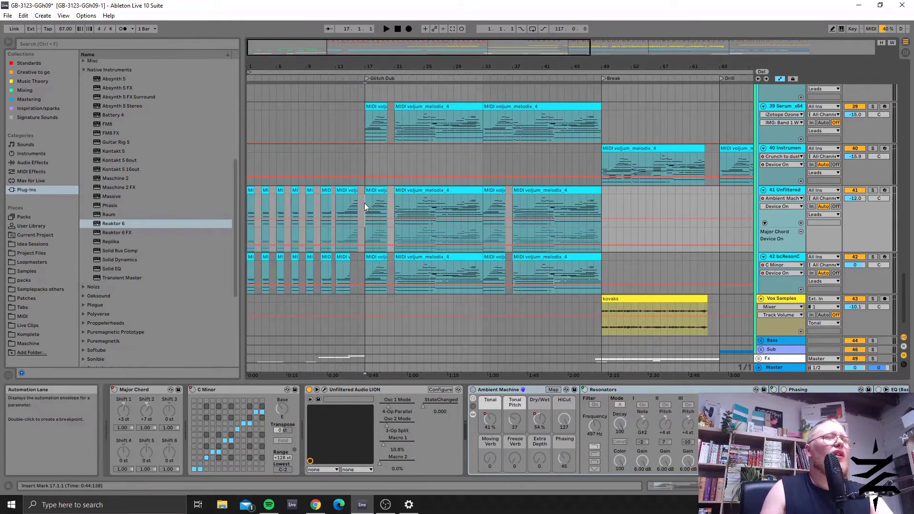
{"action": "left_click", "coordinate": [321, 203]}
{"action": "key", "text": "space"}
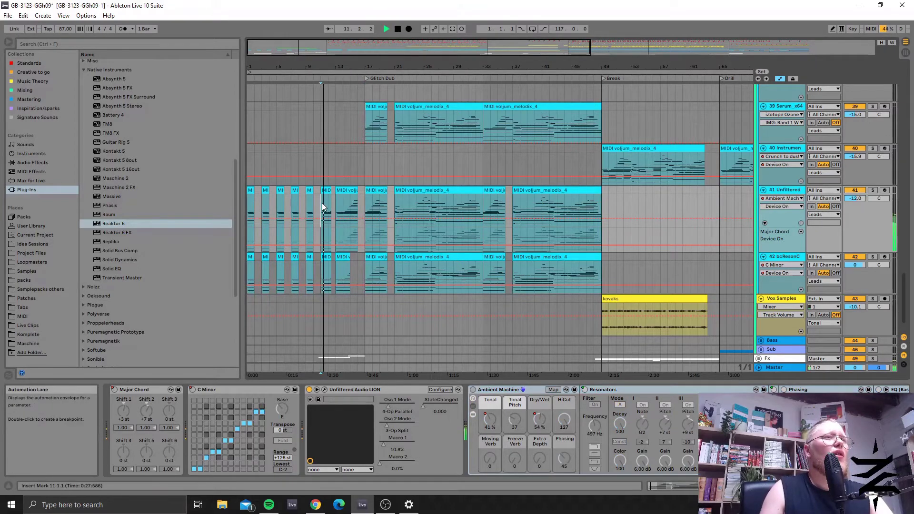
{"action": "left_click", "coordinate": [336, 207]}
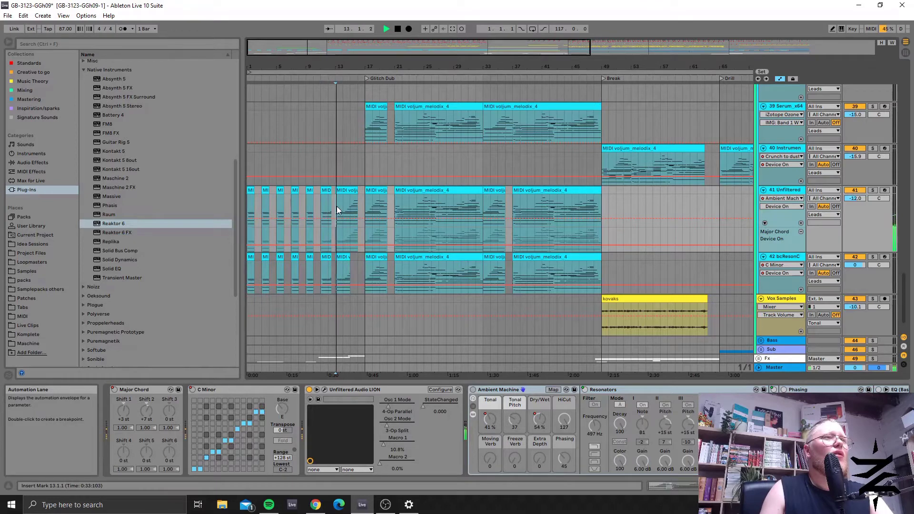
{"action": "left_click", "coordinate": [872, 190]}
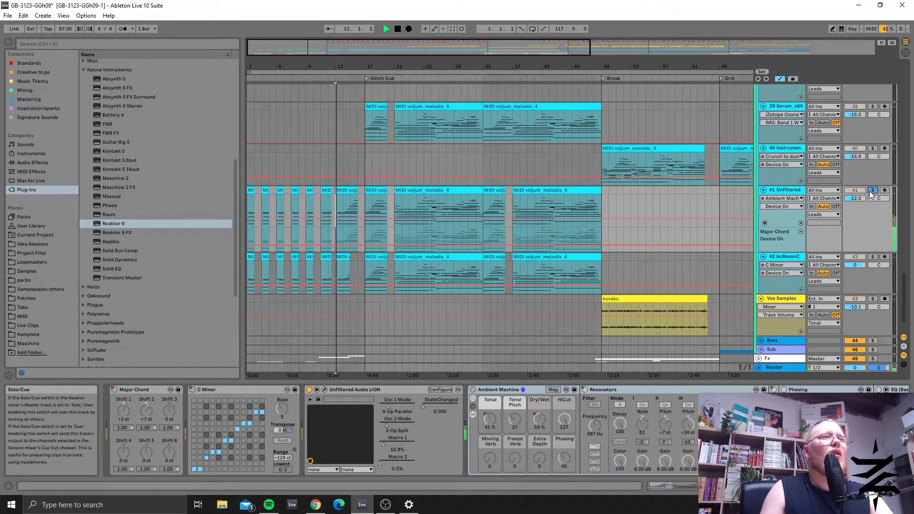
{"action": "key", "text": "space"}
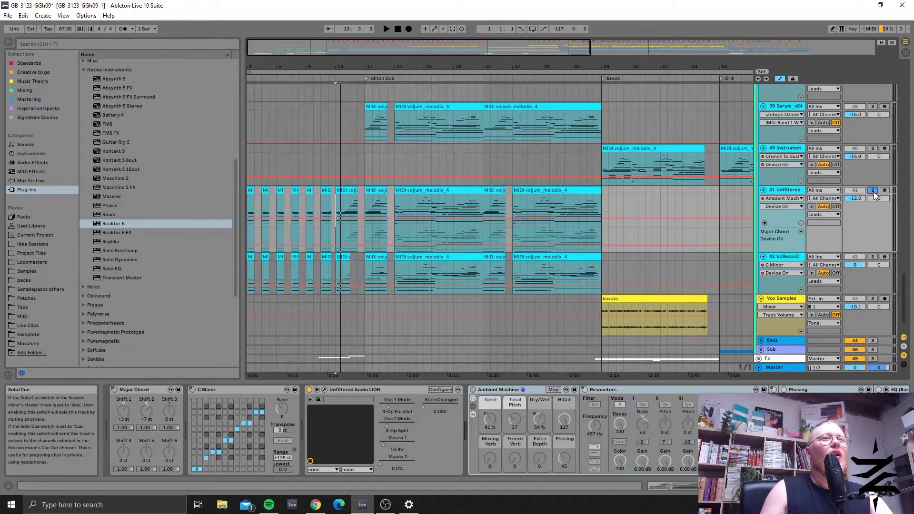
{"action": "left_click", "coordinate": [874, 190]}
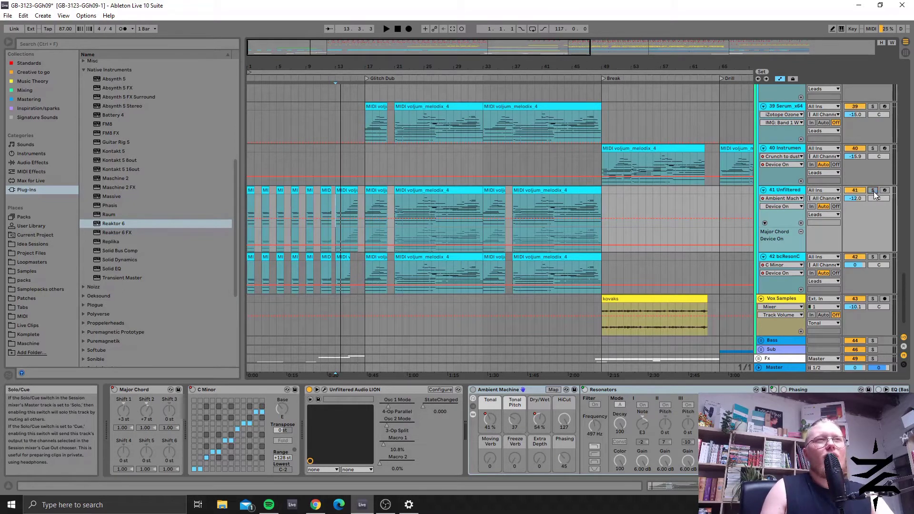
Reactivate the Ambient Machine rack, play track 41 soloed from the start of Glitch Dub, and turn its solo off
{"action": "left_click", "coordinate": [370, 208]}
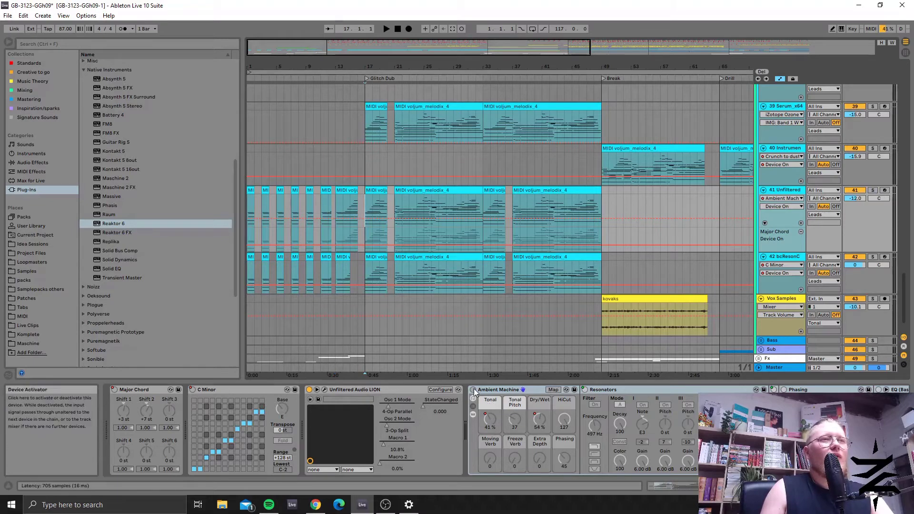
{"action": "left_click", "coordinate": [873, 190]}
{"action": "key", "text": "space"}
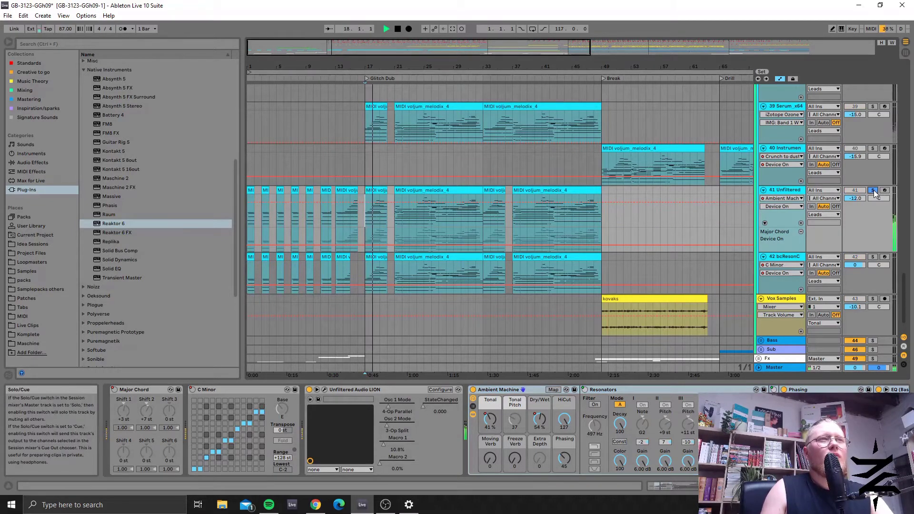
{"action": "key", "text": "space"}
{"action": "left_click", "coordinate": [873, 190]}
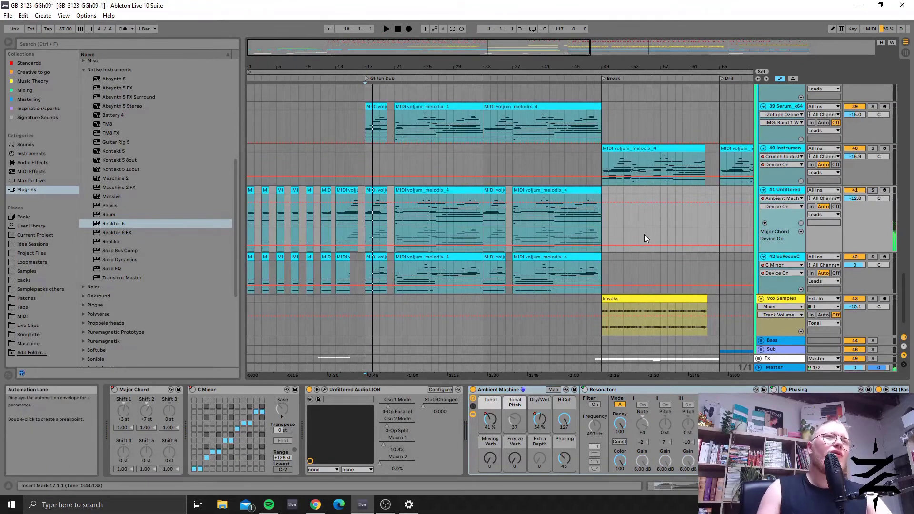
Select track 39 at the start of Glitch Dub and examine its device chain with Serum and Unfiltered Audio Sandman Pro
{"action": "scroll", "coordinate": [638, 225], "scroll_direction": "up", "scroll_amount": 5}
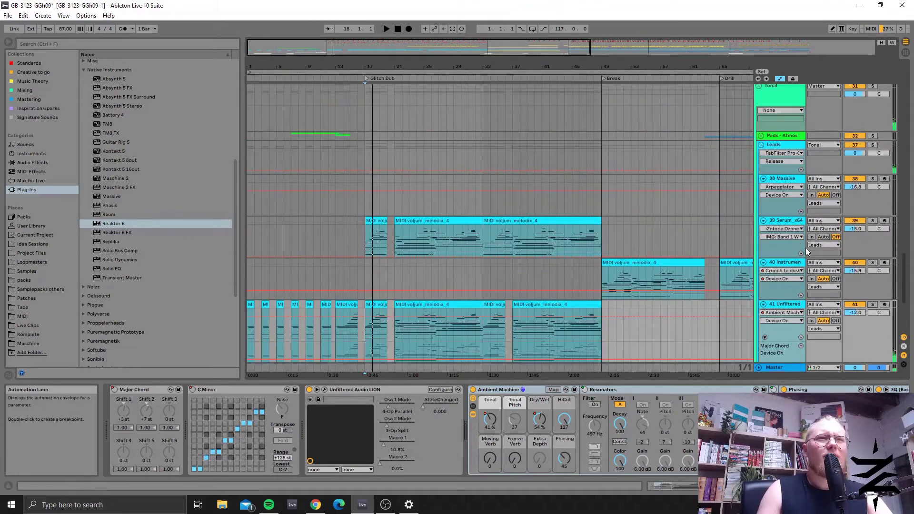
{"action": "left_click", "coordinate": [805, 247]}
{"action": "left_click", "coordinate": [366, 242]}
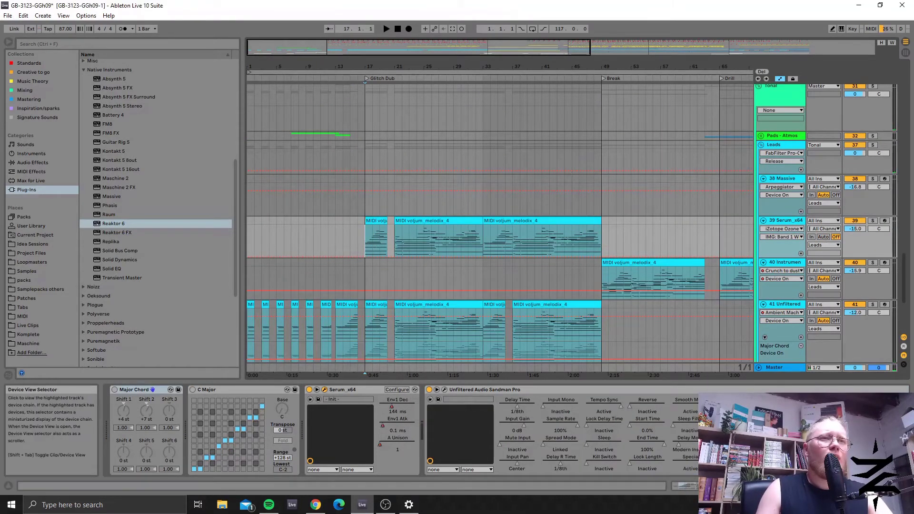
{"action": "left_click", "coordinate": [687, 485]}
{"action": "left_click", "coordinate": [680, 485]}
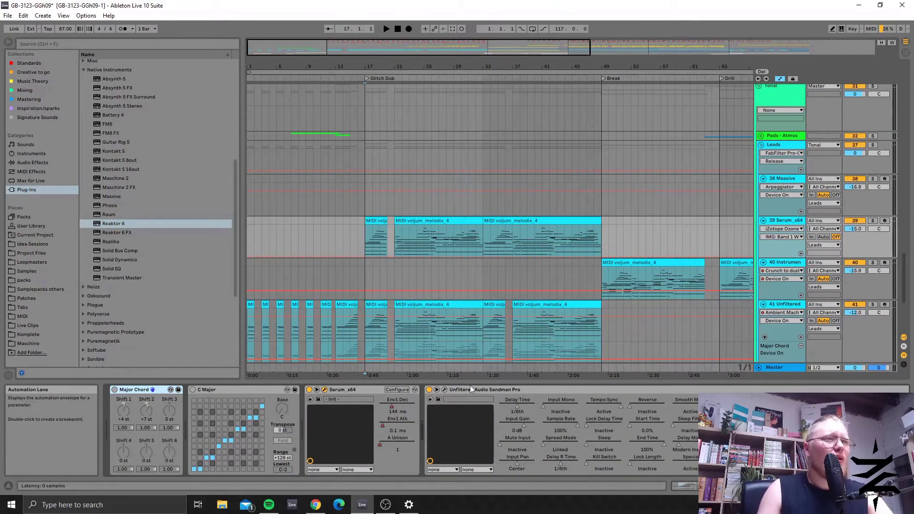
Display the automation of Serum's Env1 Dec, Env1 Atk and A Unison parameters on track 39 and inspect the A Unison curve up to the Break
{"action": "right_click", "coordinate": [391, 405]}
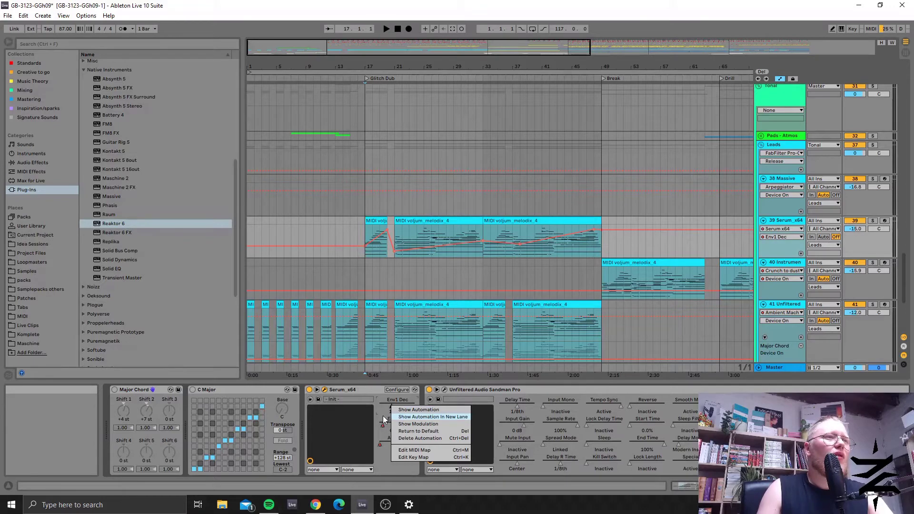
{"action": "left_click", "coordinate": [383, 419]}
{"action": "right_click", "coordinate": [383, 424]}
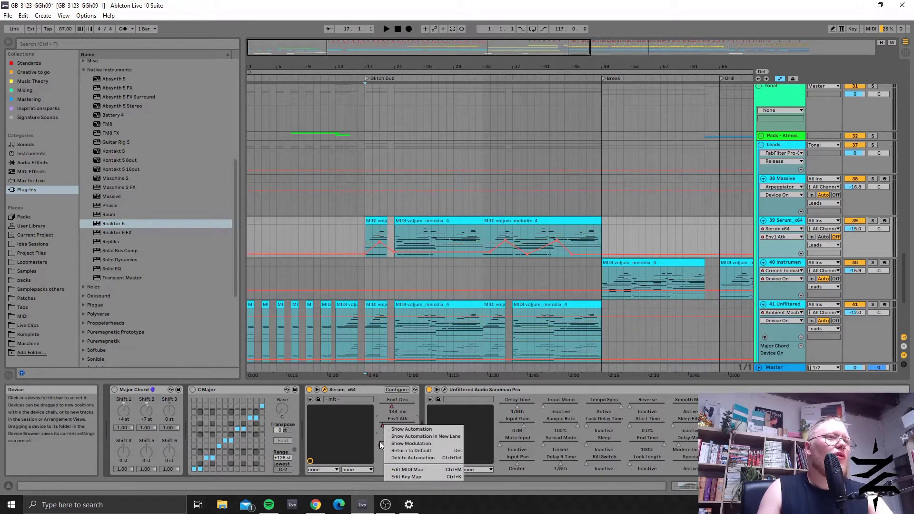
{"action": "left_click", "coordinate": [379, 441]}
{"action": "right_click", "coordinate": [379, 441]}
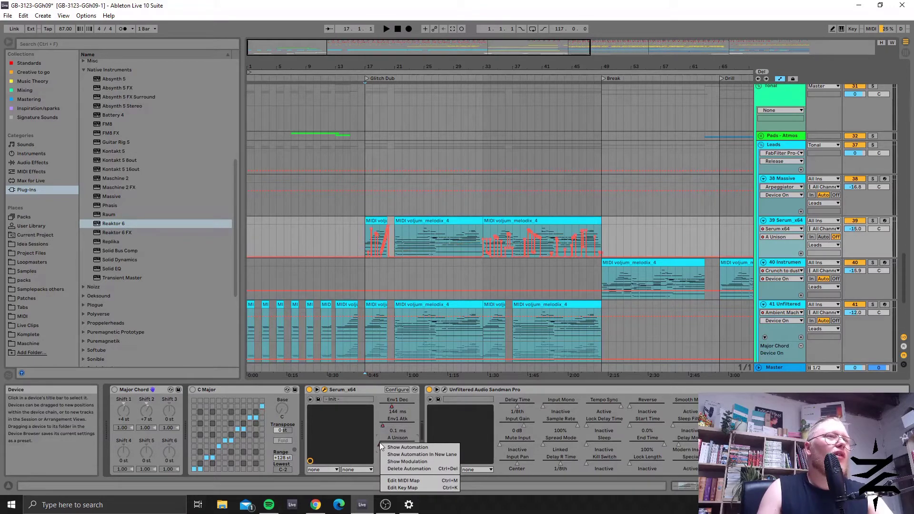
{"action": "left_click", "coordinate": [407, 406]}
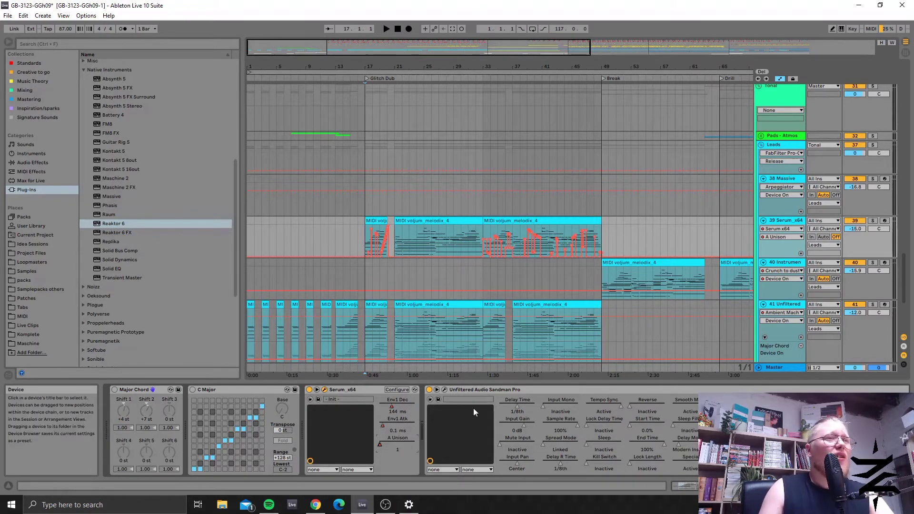
{"action": "left_click_drag", "start_coordinate": [457, 47], "coordinate": [450, 59]}
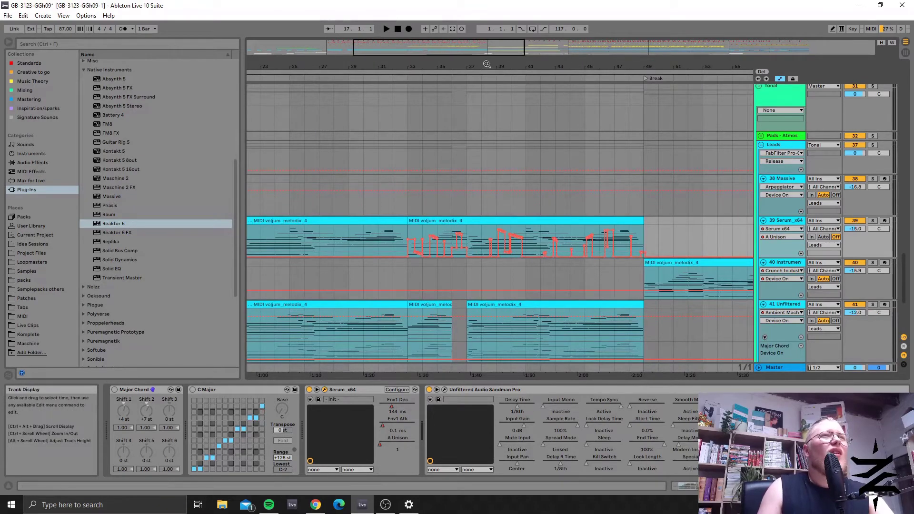
{"action": "scroll", "coordinate": [353, 201], "scroll_direction": "down", "scroll_amount": 5}
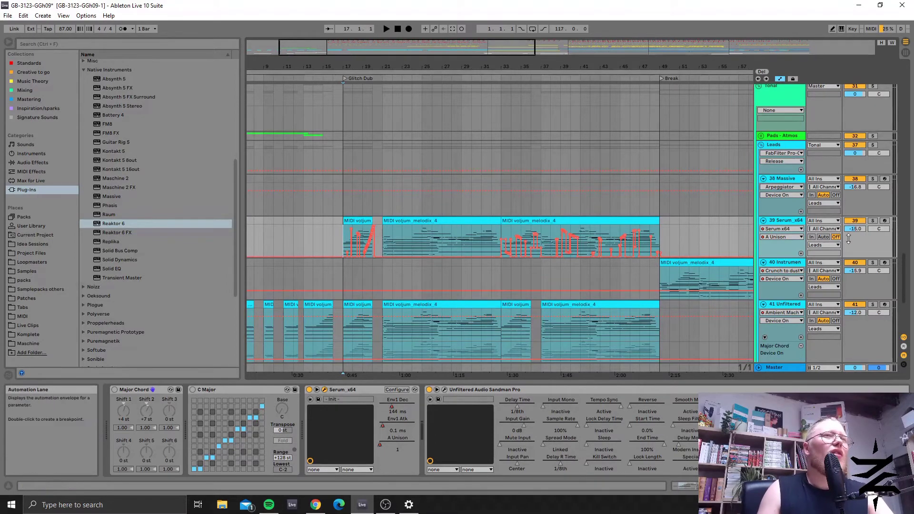
Play track 39 soloed from the start of Glitch Dub and turn its solo off
{"action": "left_click", "coordinate": [876, 221]}
{"action": "key", "text": "space"}
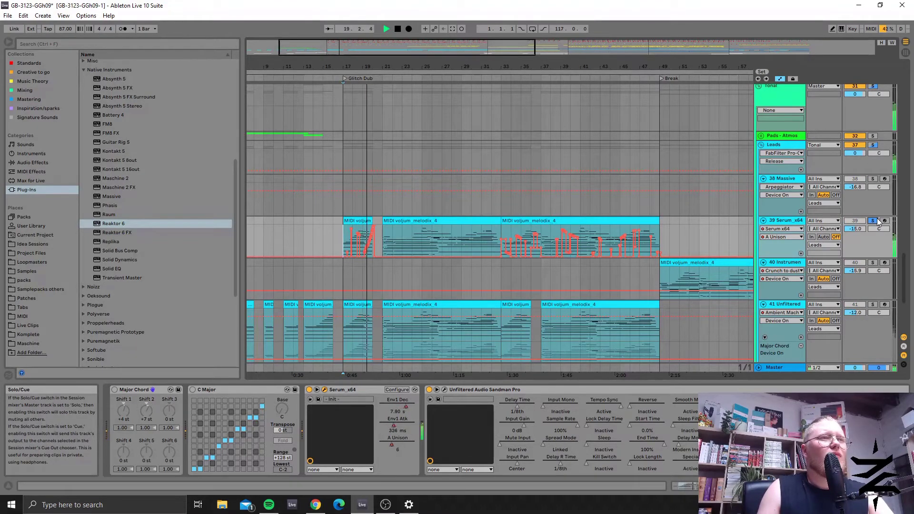
{"action": "key", "text": "space"}
{"action": "left_click", "coordinate": [872, 220]}
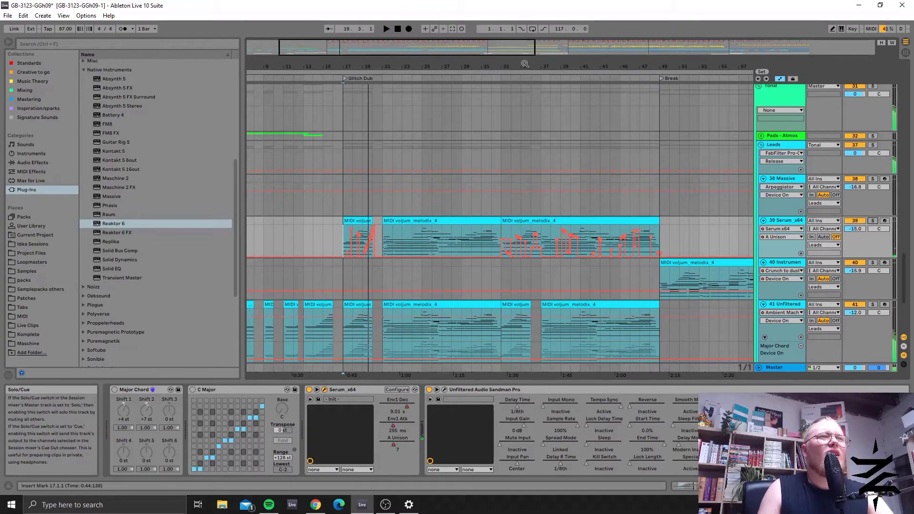
Look over the clips of the Leads, Vox Samples, Bass, Sub and Fx tracks from the intro through Release
{"action": "left_click_drag", "start_coordinate": [542, 47], "coordinate": [626, 219]}
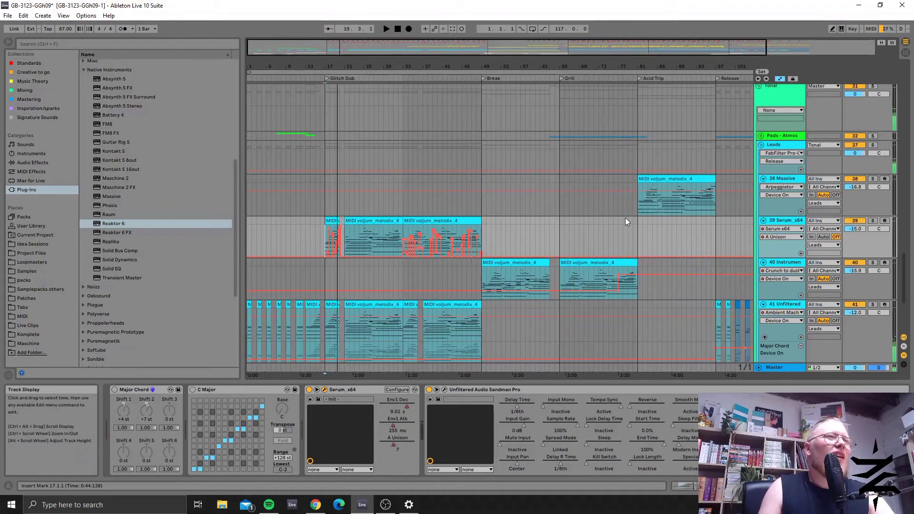
{"action": "scroll", "coordinate": [627, 221], "scroll_direction": "down", "scroll_amount": 2}
{"action": "scroll", "coordinate": [625, 221], "scroll_direction": "down", "scroll_amount": 3}
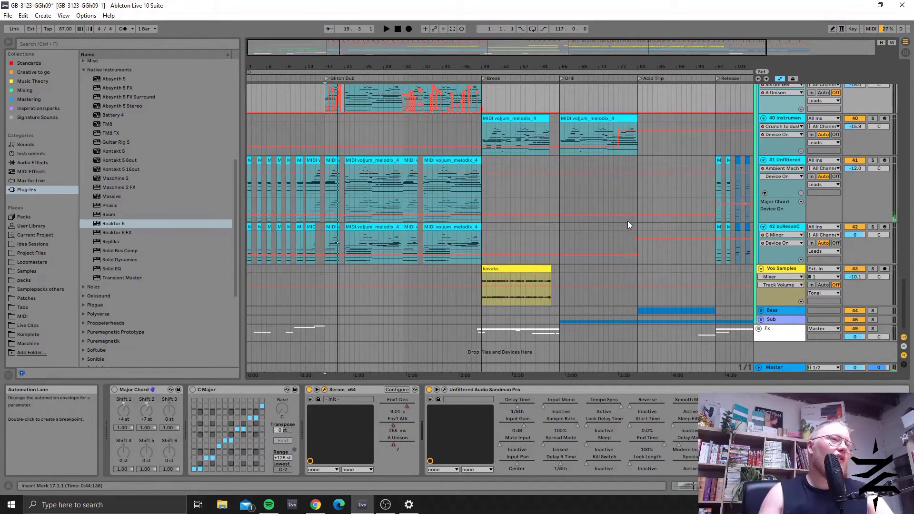
{"action": "scroll", "coordinate": [535, 245], "scroll_direction": "up", "scroll_amount": 3}
{"action": "scroll", "coordinate": [535, 245], "scroll_direction": "up", "scroll_amount": 5}
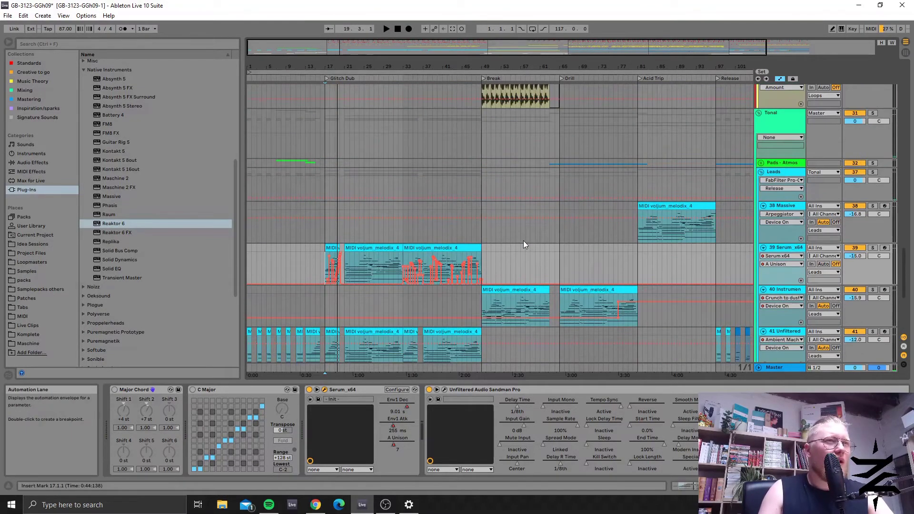
{"action": "scroll", "coordinate": [541, 212], "scroll_direction": "down", "scroll_amount": 2}
{"action": "scroll", "coordinate": [545, 215], "scroll_direction": "down", "scroll_amount": 4}
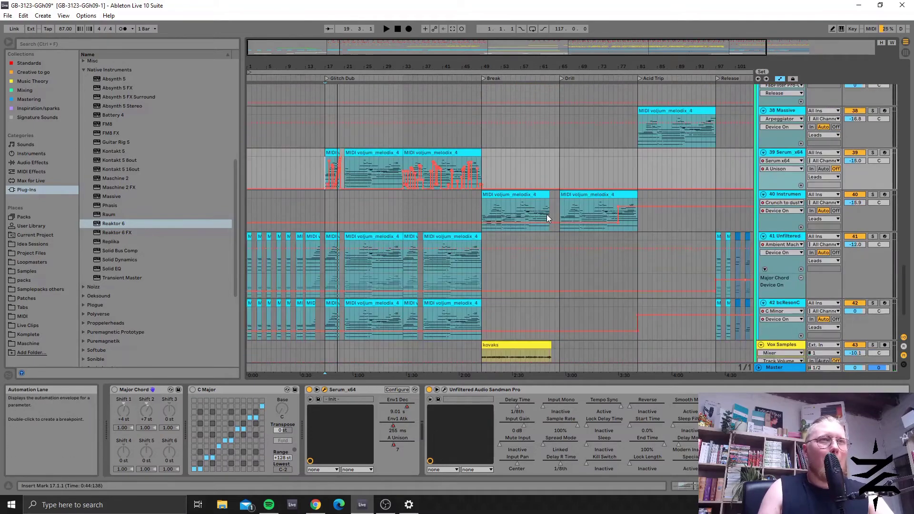
{"action": "scroll", "coordinate": [552, 215], "scroll_direction": "up", "scroll_amount": 1}
{"action": "scroll", "coordinate": [552, 216], "scroll_direction": "down", "scroll_amount": 1}
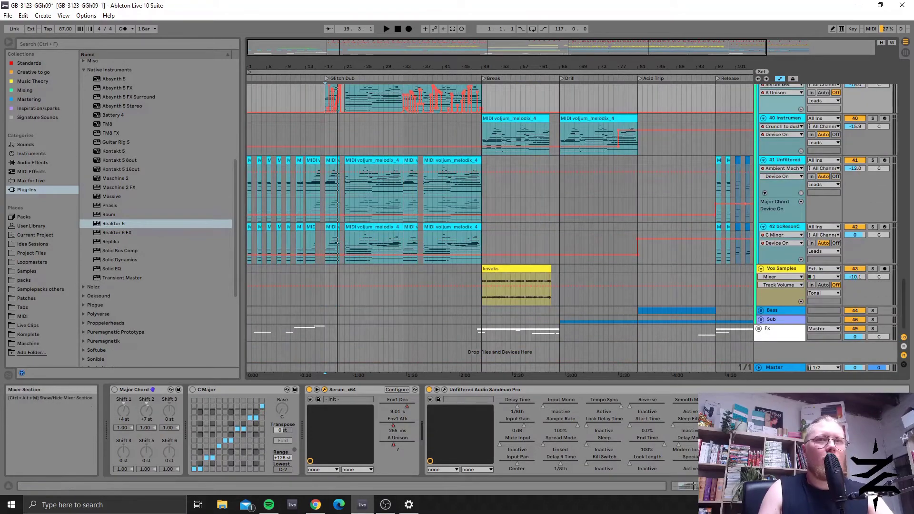
{"action": "key", "text": "alt+Tab"}
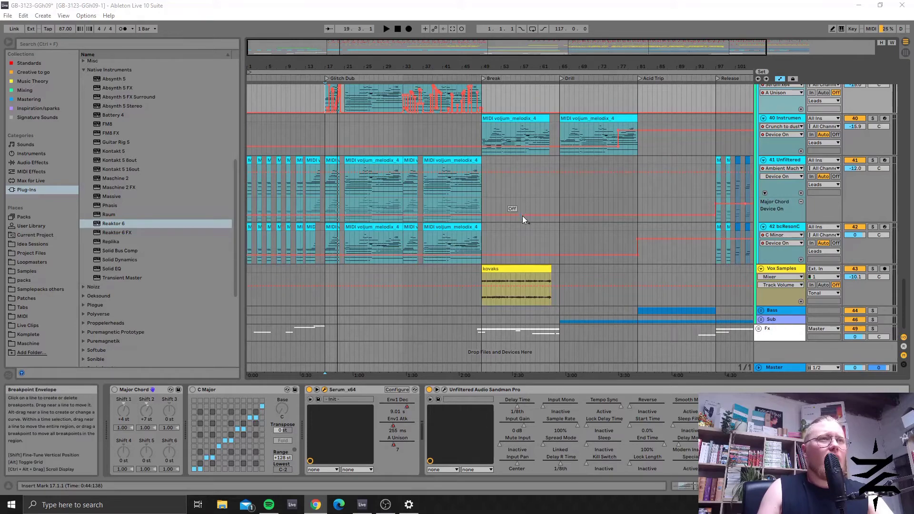
{"action": "scroll", "coordinate": [586, 184], "scroll_direction": "up", "scroll_amount": 5}
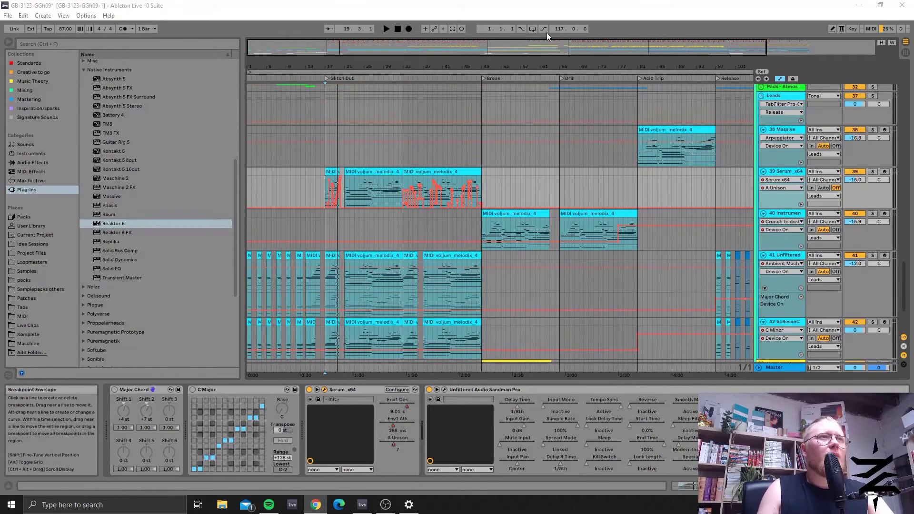
Select track 40's MIDI clips in the Break and Drill sections to inspect its device chain
{"action": "left_click_drag", "start_coordinate": [547, 46], "coordinate": [577, 76]}
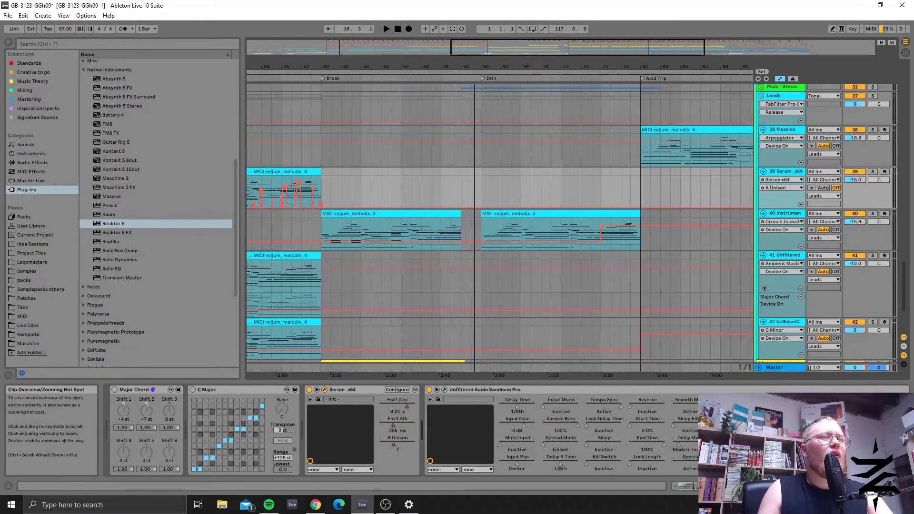
{"action": "left_click", "coordinate": [518, 214]}
{"action": "left_click", "coordinate": [375, 214]}
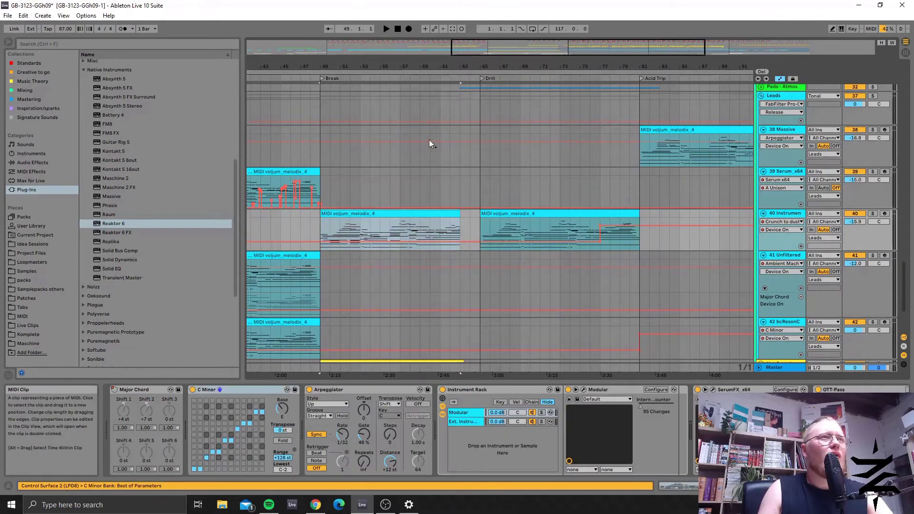
{"action": "left_click", "coordinate": [508, 213]}
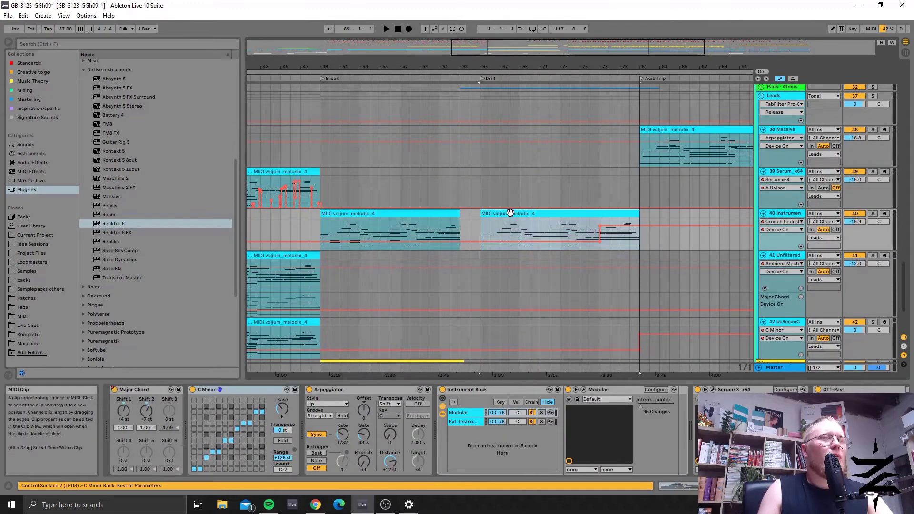
Play track 40 soloed from the start of the Break, stop playback and turn its solo off
{"action": "left_click", "coordinate": [339, 228]}
{"action": "left_click", "coordinate": [321, 231]}
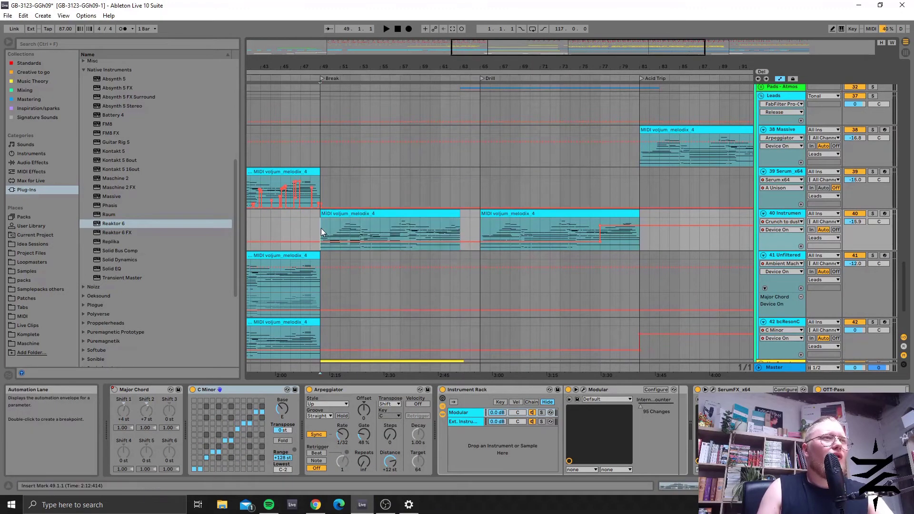
{"action": "left_click", "coordinate": [873, 214]}
{"action": "key", "text": "space"}
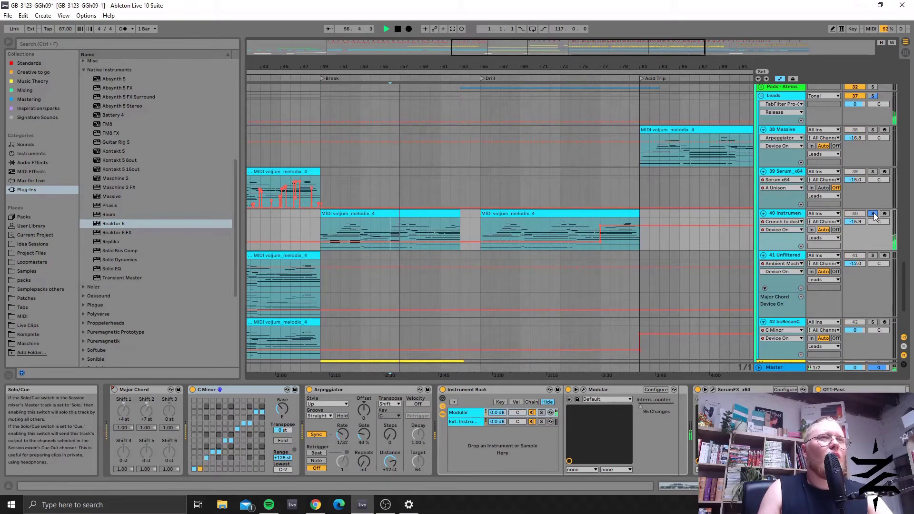
{"action": "key", "text": "space"}
{"action": "left_click", "coordinate": [874, 214]}
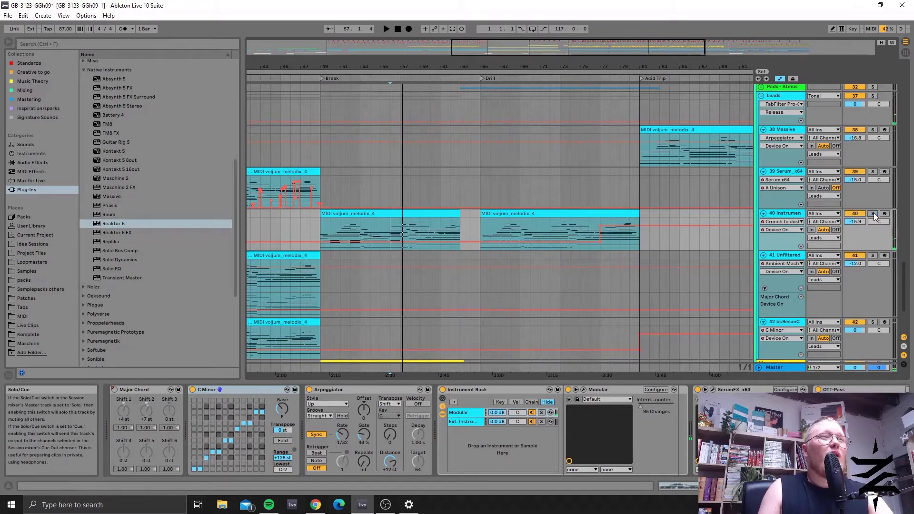
Open track 40's Softube Modular plug-in window, examine the Braids and Clouds patch, and close the window
{"action": "left_click", "coordinate": [398, 231]}
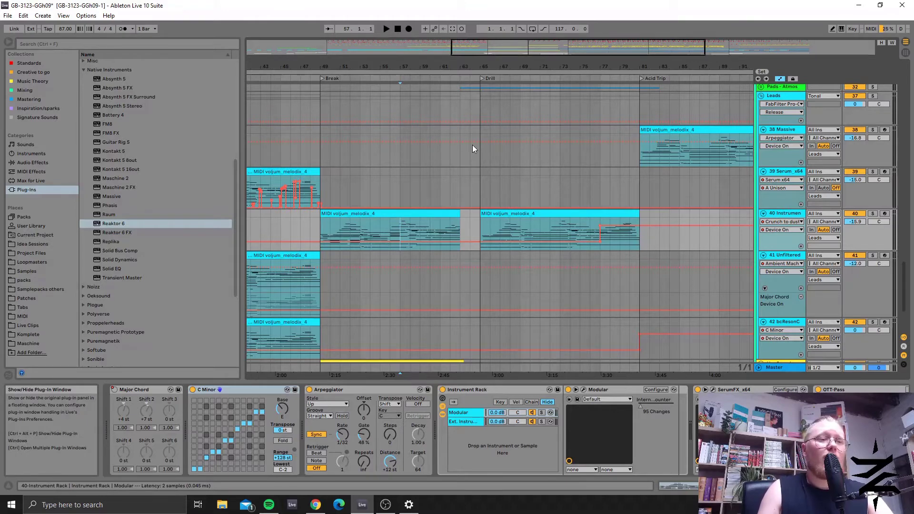
{"action": "key", "text": "ctrl+alt+p"}
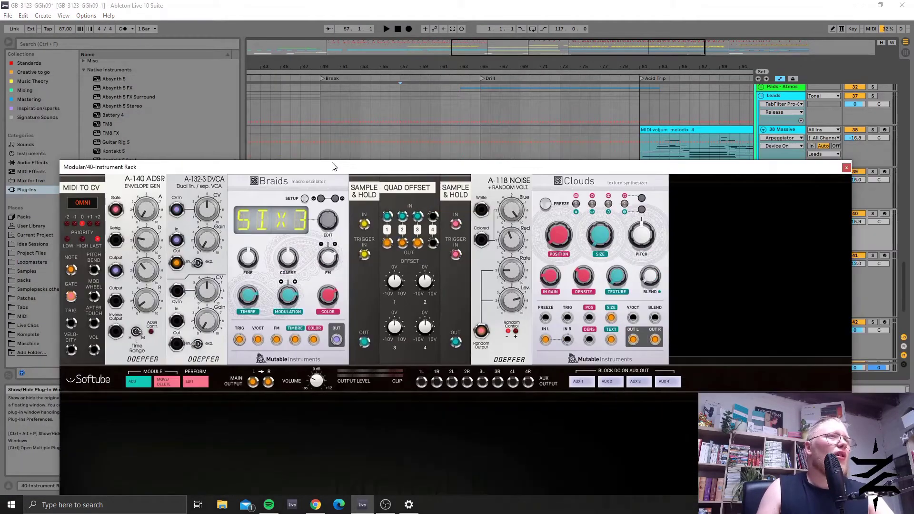
{"action": "left_click_drag", "start_coordinate": [408, 149], "coordinate": [348, 179]}
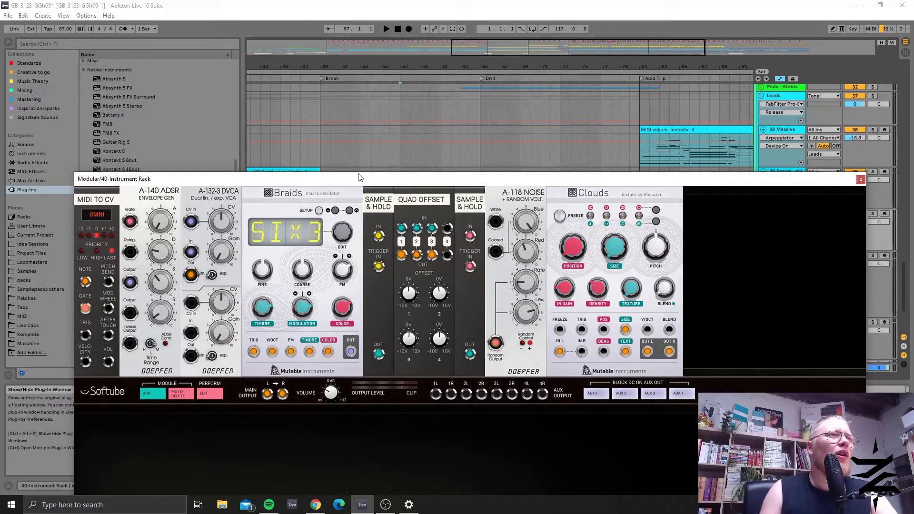
{"action": "left_click_drag", "start_coordinate": [359, 176], "coordinate": [581, 157]}
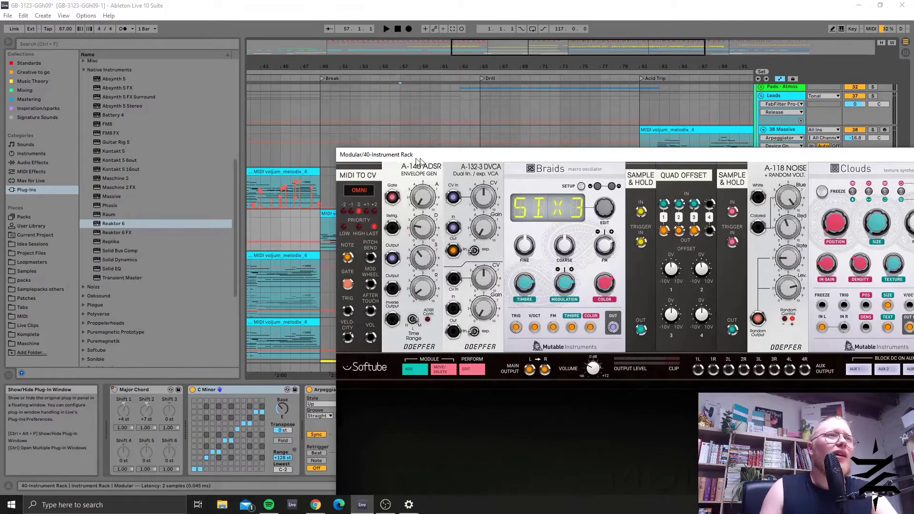
{"action": "left_click_drag", "start_coordinate": [369, 157], "coordinate": [114, 157]}
{"action": "left_click_drag", "start_coordinate": [457, 185], "coordinate": [474, 271]}
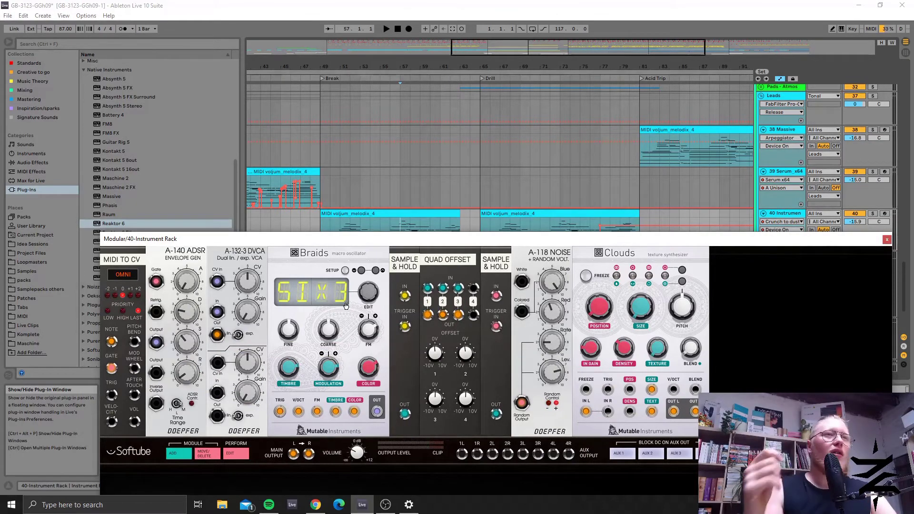
{"action": "left_click_drag", "start_coordinate": [363, 239], "coordinate": [387, 210]}
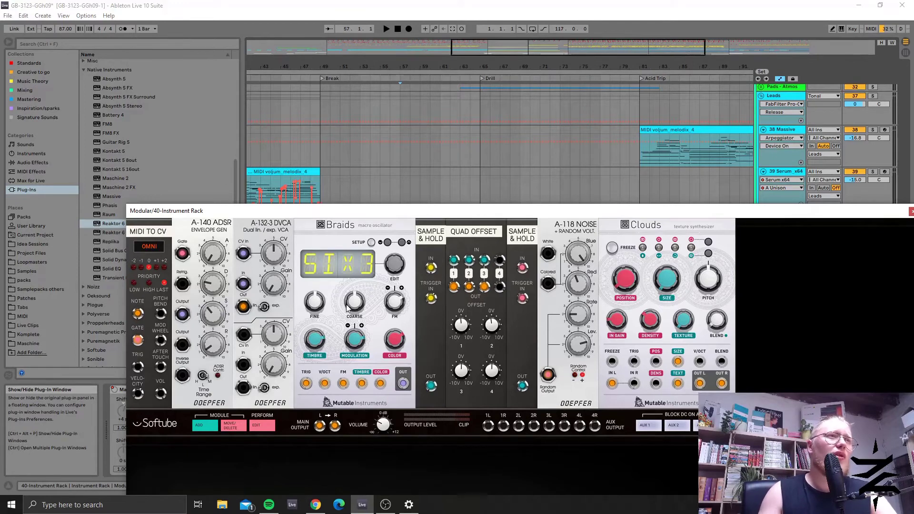
{"action": "left_click_drag", "start_coordinate": [395, 262], "coordinate": [386, 318]}
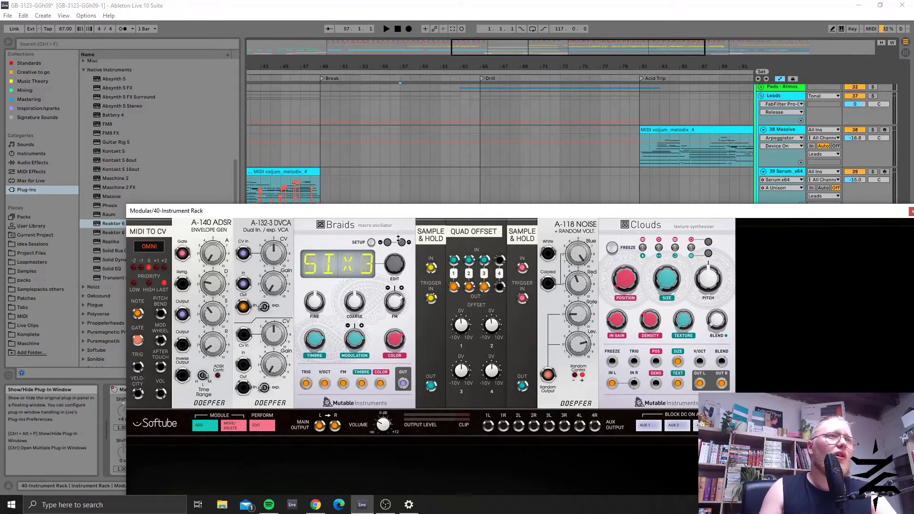
{"action": "left_click_drag", "start_coordinate": [398, 238], "coordinate": [409, 281]}
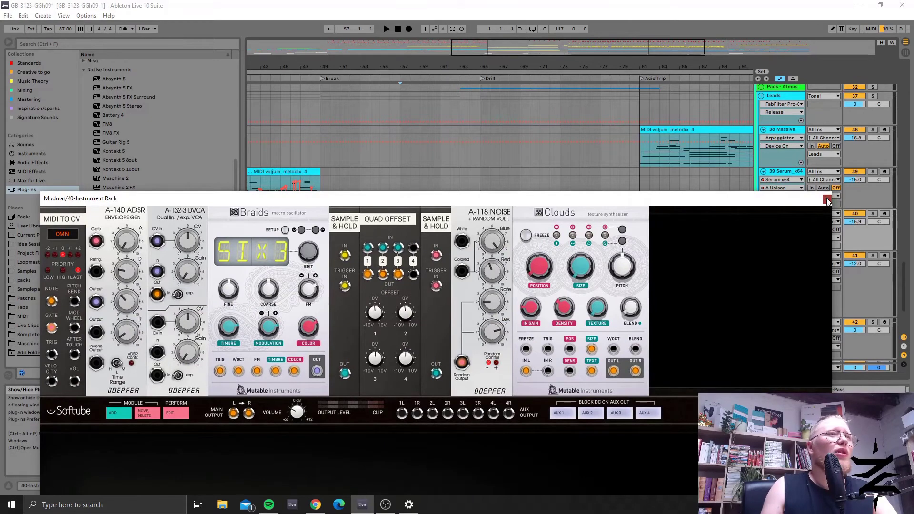
{"action": "left_click", "coordinate": [827, 201]}
Play track 40 soloed from bar 57, skipping ahead to bar 61 and on to the start of Drill
{"action": "left_click", "coordinate": [393, 232]}
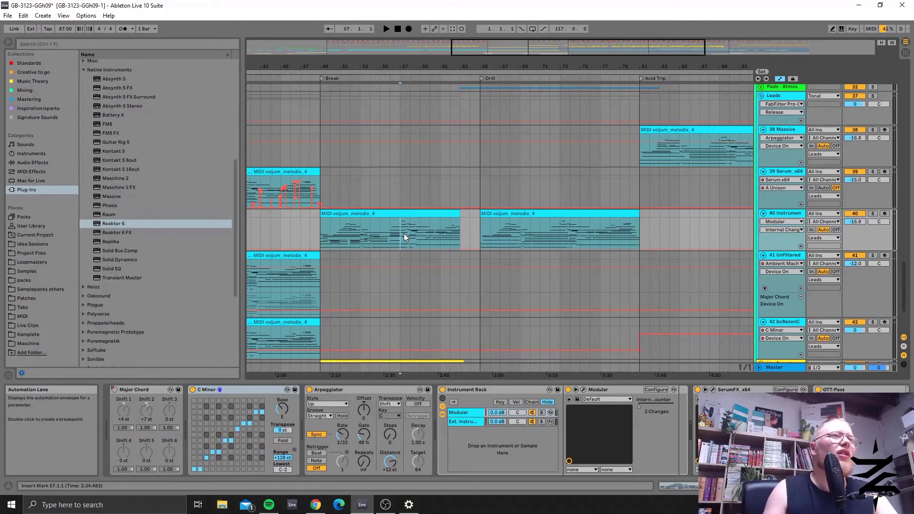
{"action": "left_click", "coordinate": [873, 214]}
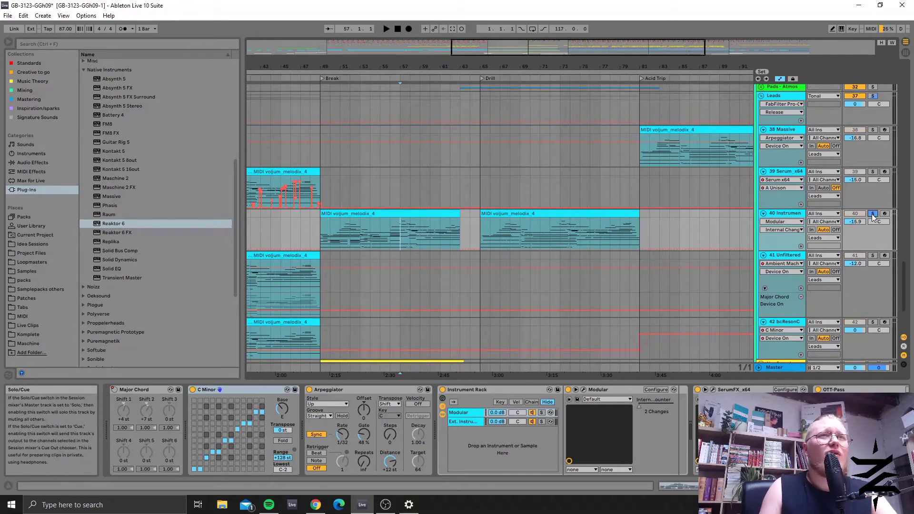
{"action": "key", "text": "space"}
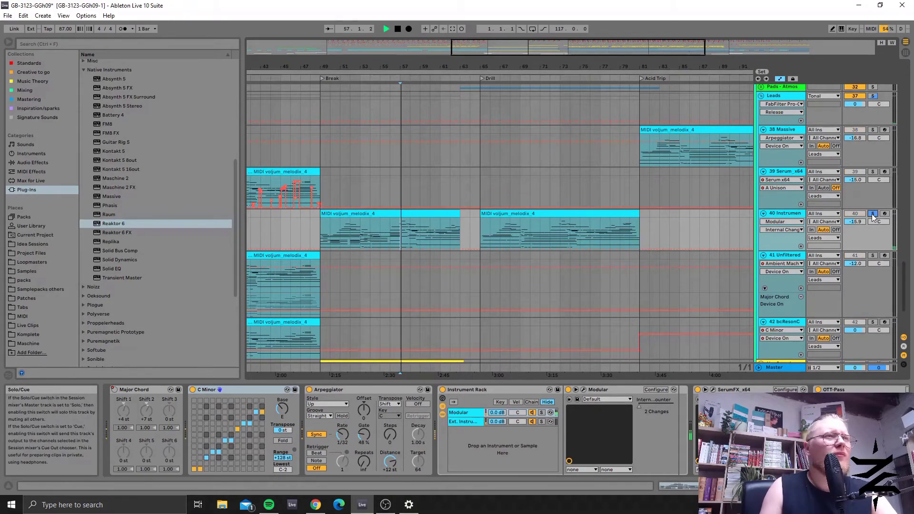
{"action": "left_click", "coordinate": [443, 237]}
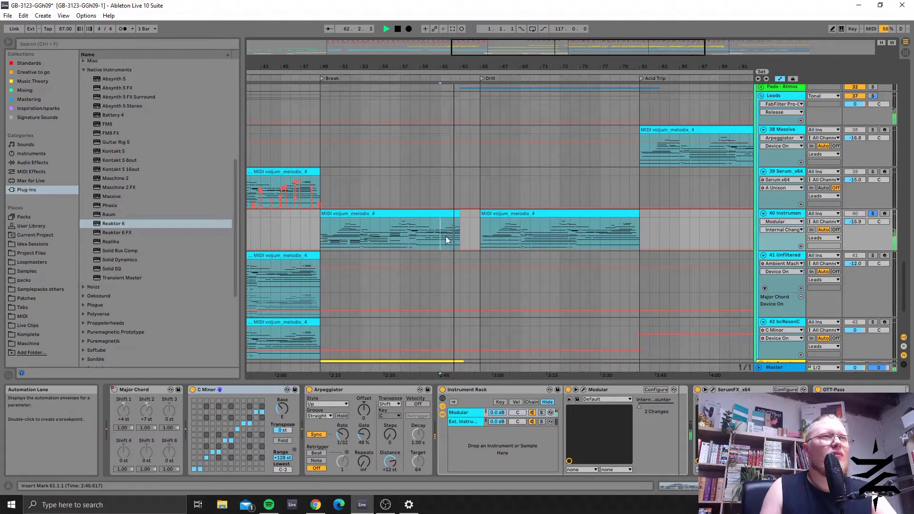
{"action": "left_click", "coordinate": [478, 238]}
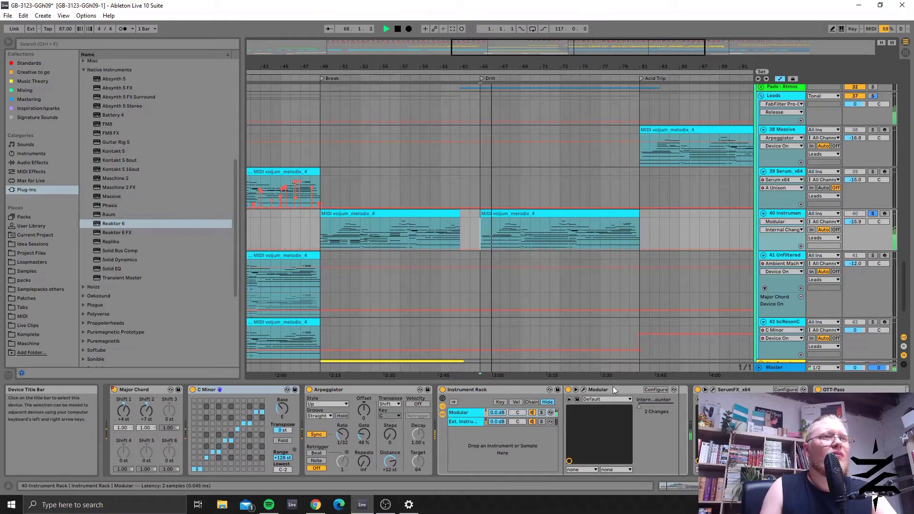
Open the Modular window during playback to watch the Braids display in the Drill section, and close it
{"action": "left_click", "coordinate": [586, 389]}
{"action": "left_click", "coordinate": [586, 390]}
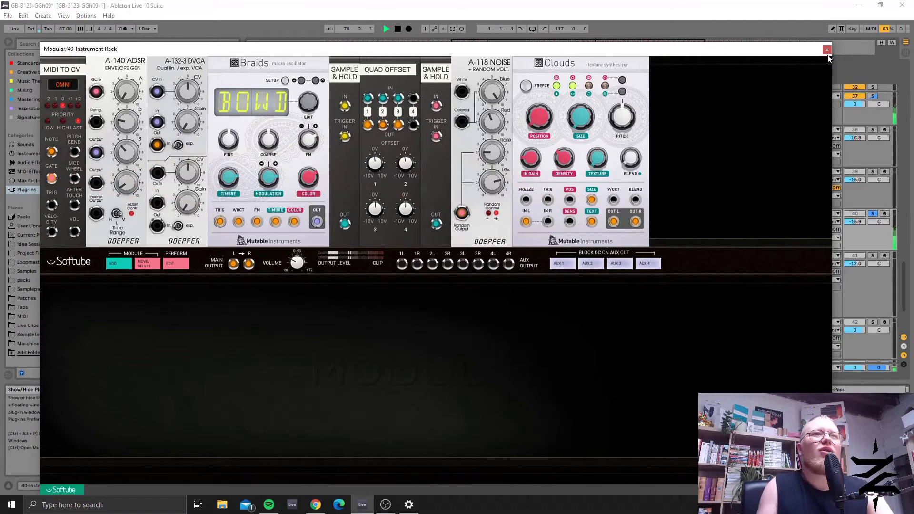
{"action": "left_click", "coordinate": [851, 235]}
{"action": "key", "text": "ctrl+alt+p"}
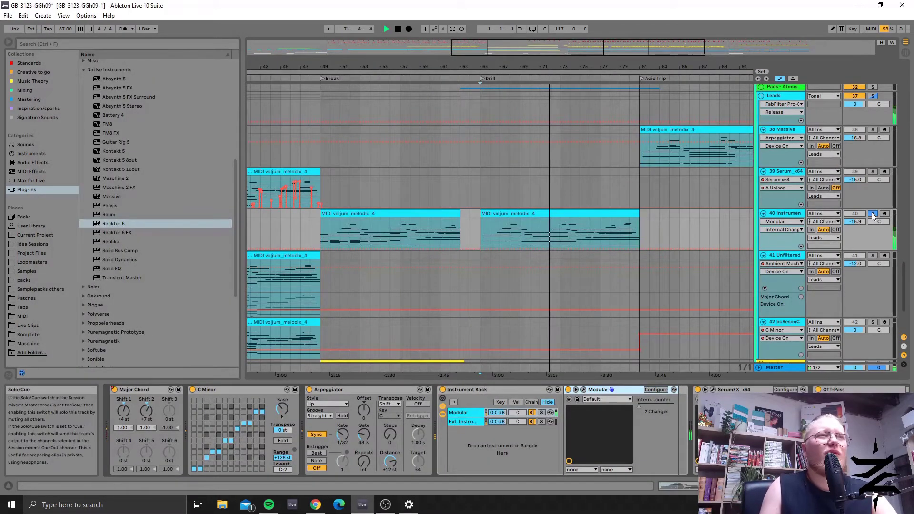
Turn off track 40's solo and stop playback with the insert marker at the start of Drill
{"action": "left_click", "coordinate": [873, 216]}
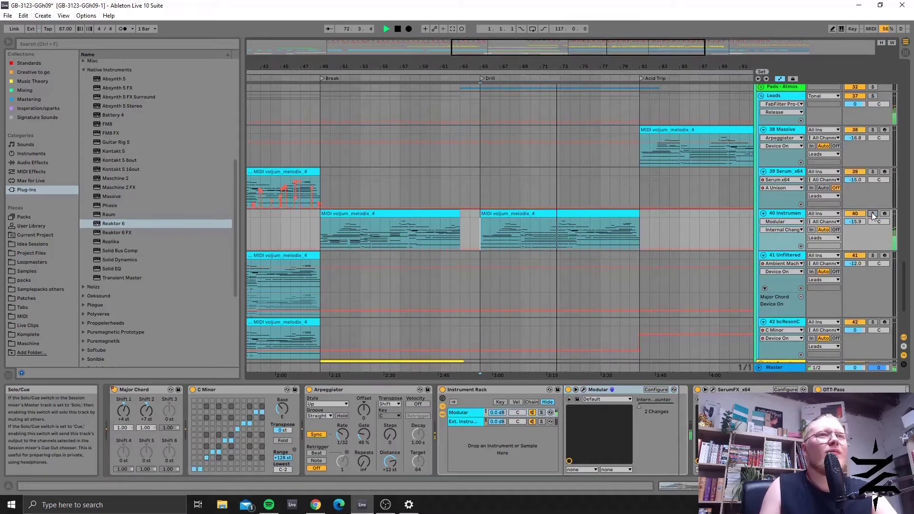
{"action": "left_click", "coordinate": [484, 226]}
{"action": "key", "text": "space"}
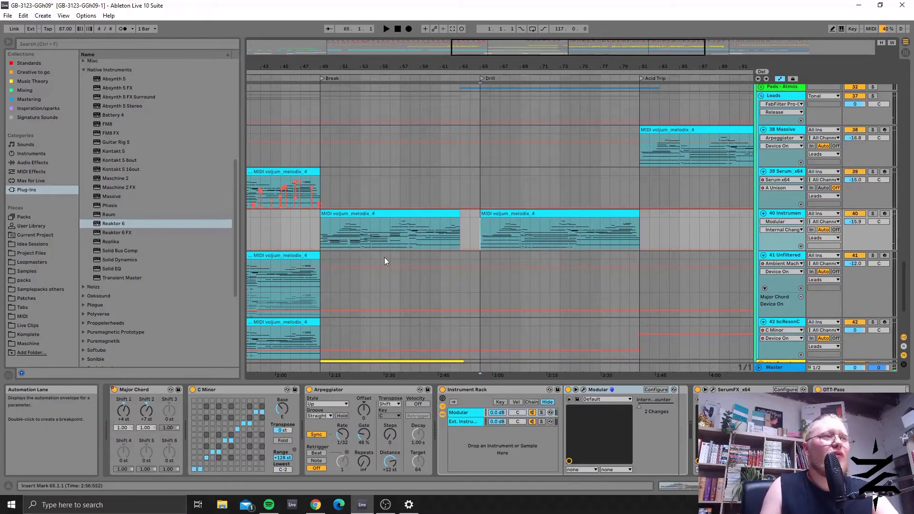
Compare track 40's Break clip and Major Chord device with the clips and devices of tracks 41 and 42 in Glitch Dub
{"action": "left_click", "coordinate": [157, 402]}
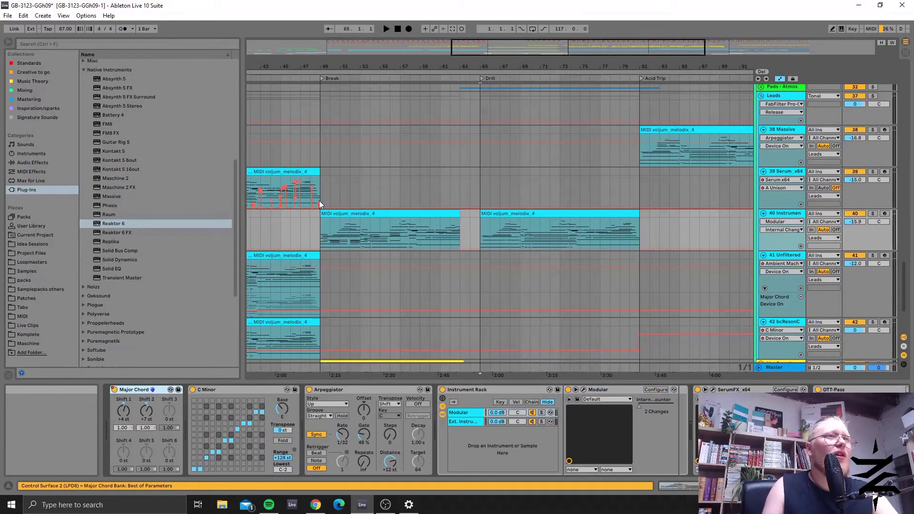
{"action": "left_click", "coordinate": [392, 216]}
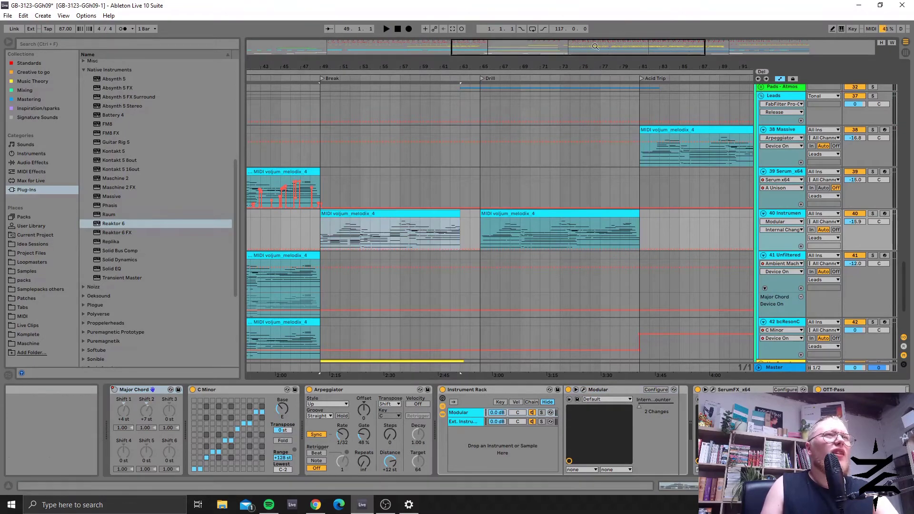
{"action": "double_click", "coordinate": [476, 47]}
{"action": "scroll", "coordinate": [384, 258], "scroll_direction": "down", "scroll_amount": 3}
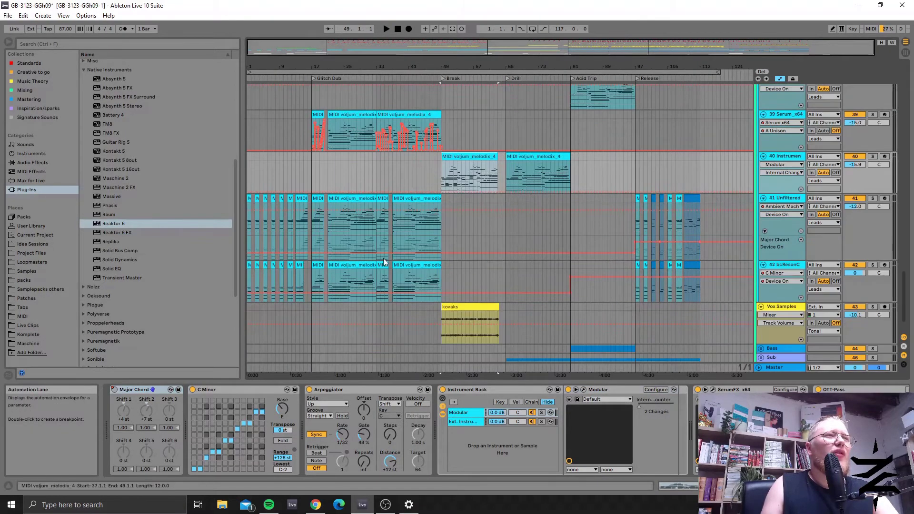
{"action": "left_click", "coordinate": [347, 255]}
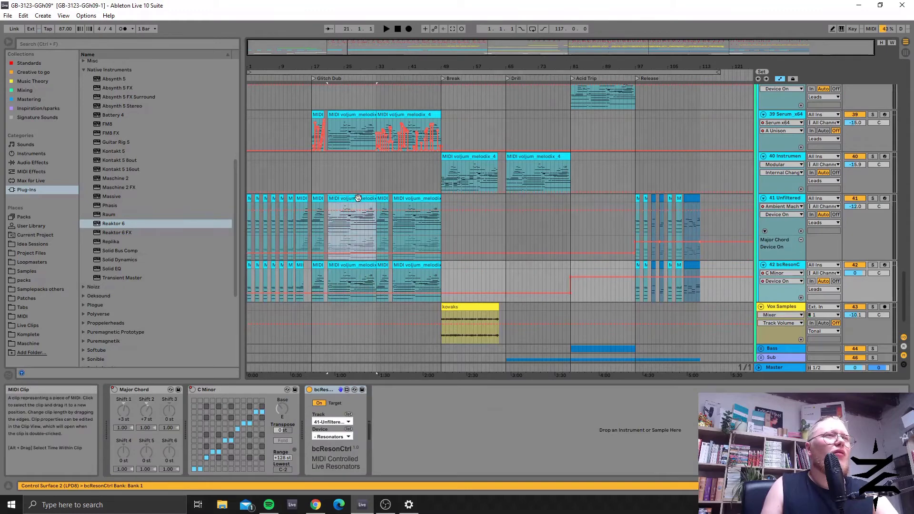
{"action": "scroll", "coordinate": [361, 193], "scroll_direction": "up", "scroll_amount": 2}
Select track 40's Break clip and examine its Major Chord, C Minor and Arpeggiator devices one by one
{"action": "left_click", "coordinate": [467, 196]}
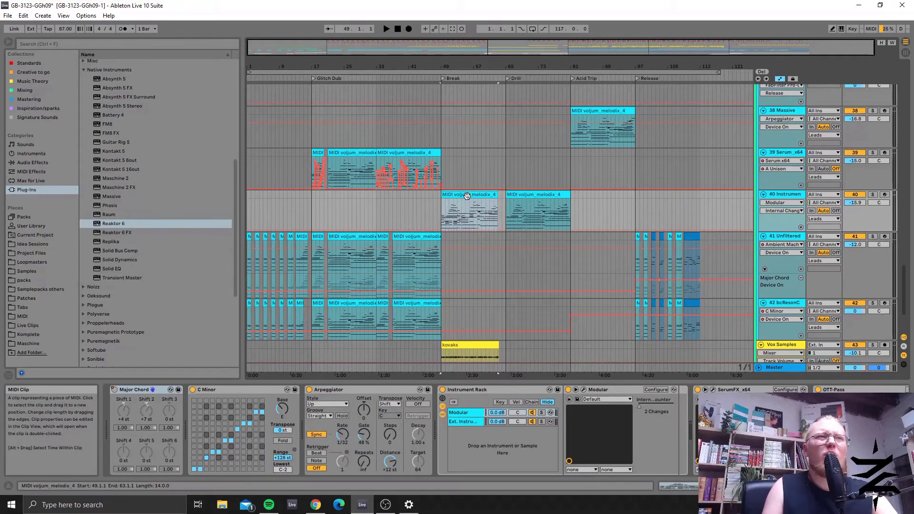
{"action": "scroll", "coordinate": [523, 52], "scroll_direction": "up", "scroll_amount": 5}
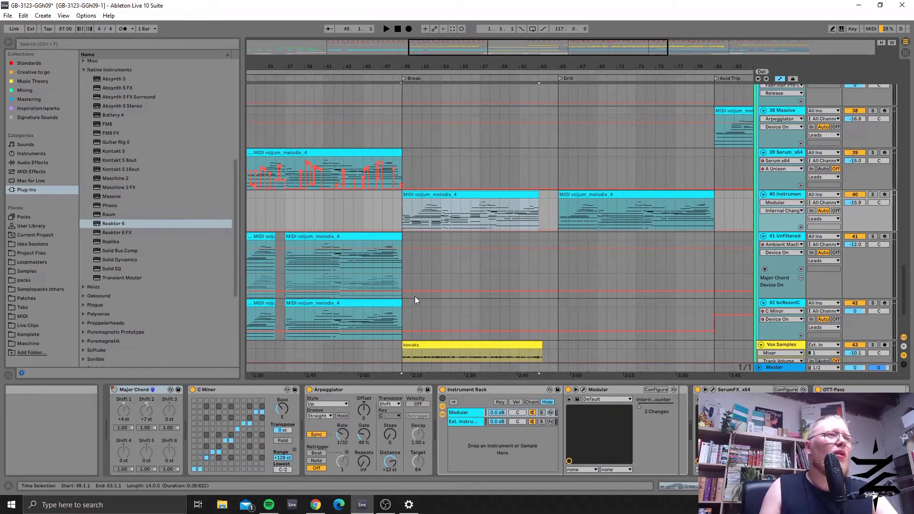
{"action": "left_click", "coordinate": [133, 392]}
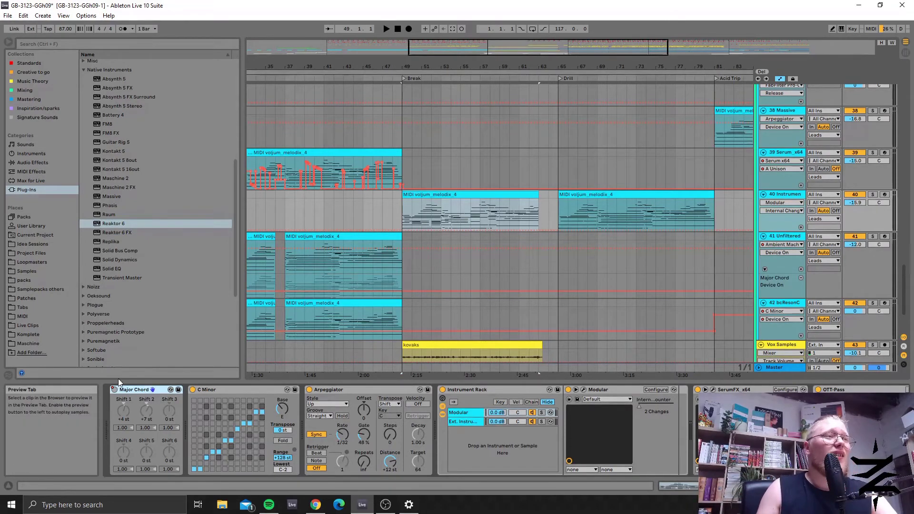
{"action": "left_click", "coordinate": [239, 389]}
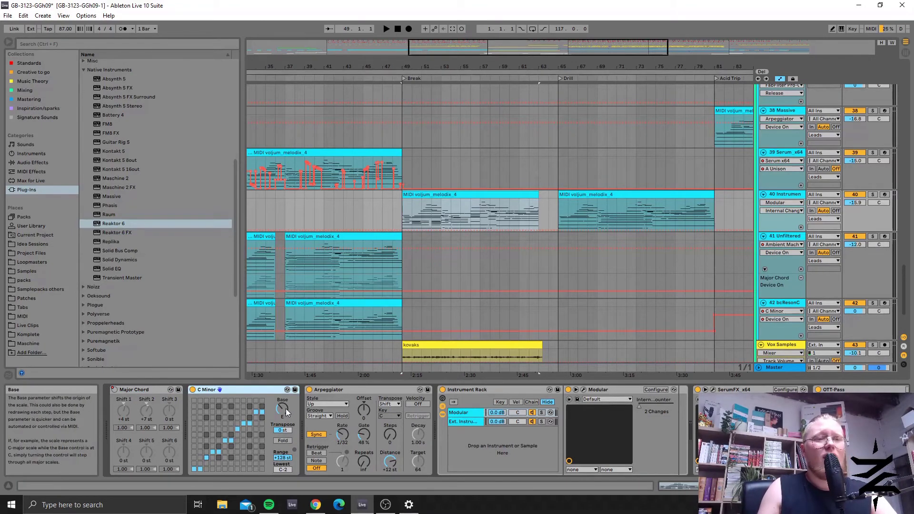
{"action": "left_click", "coordinate": [350, 390]}
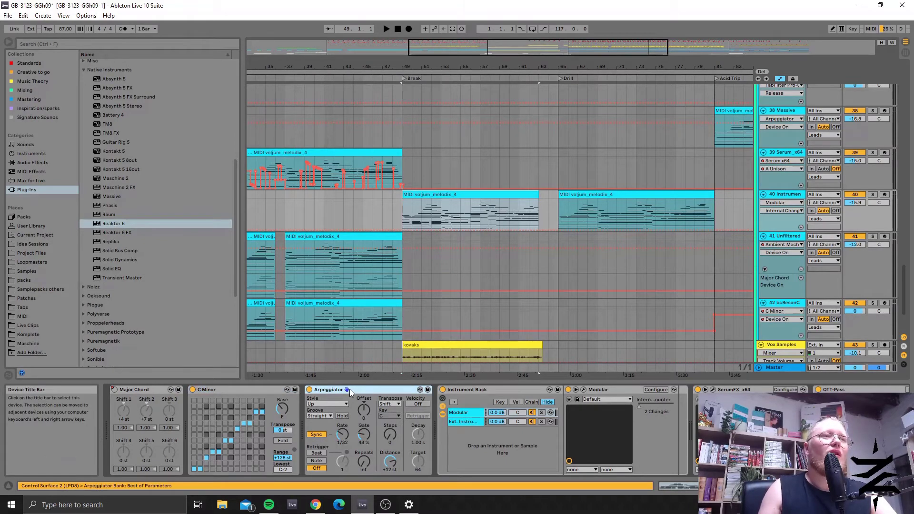
{"action": "left_click", "coordinate": [143, 389]}
{"action": "left_click", "coordinate": [242, 391]}
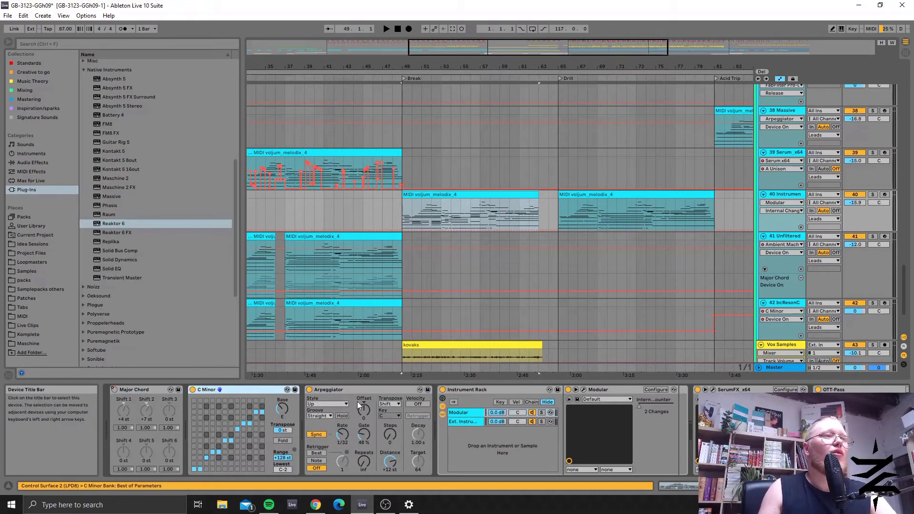
{"action": "left_click", "coordinate": [373, 391]}
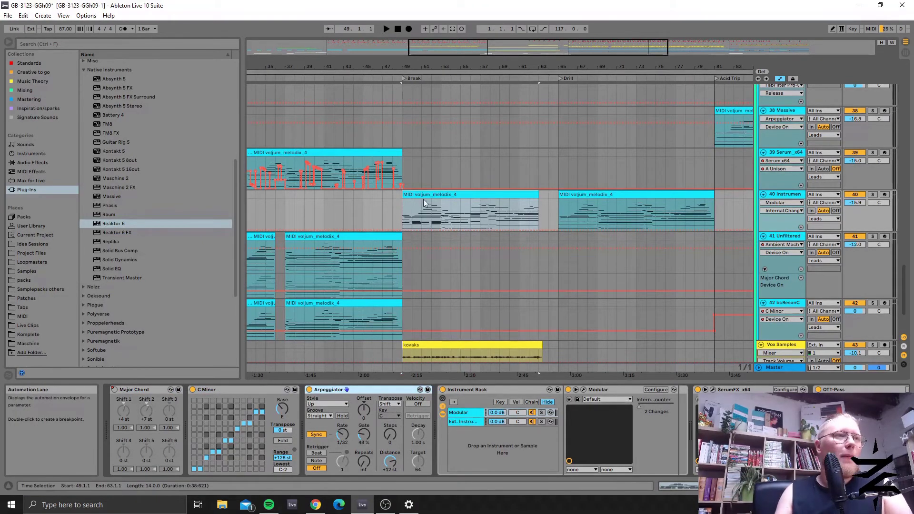
{"action": "scroll", "coordinate": [506, 239], "scroll_direction": "down", "scroll_amount": 1}
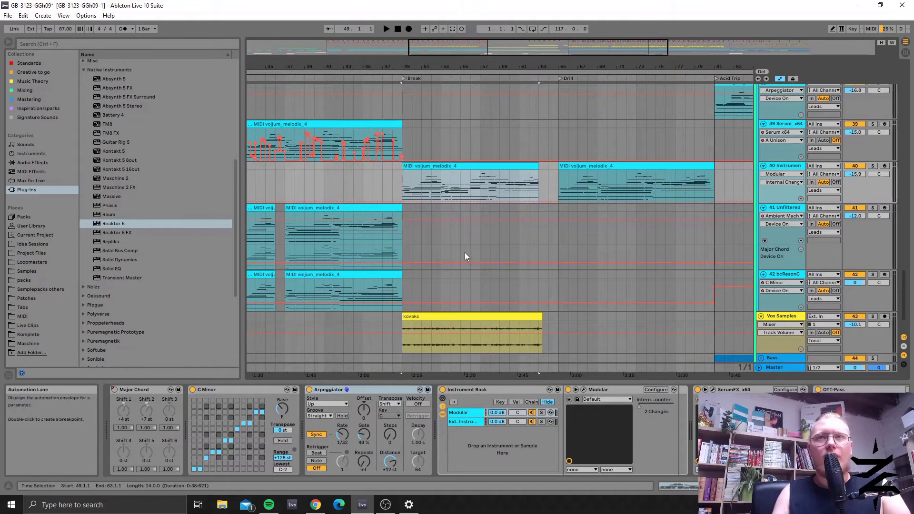
Select the kovaks clip on the Vox Samples track, place the insert marker at the start of Break, and start playback
{"action": "scroll", "coordinate": [464, 256], "scroll_direction": "down", "scroll_amount": 2}
{"action": "left_click", "coordinate": [414, 270]}
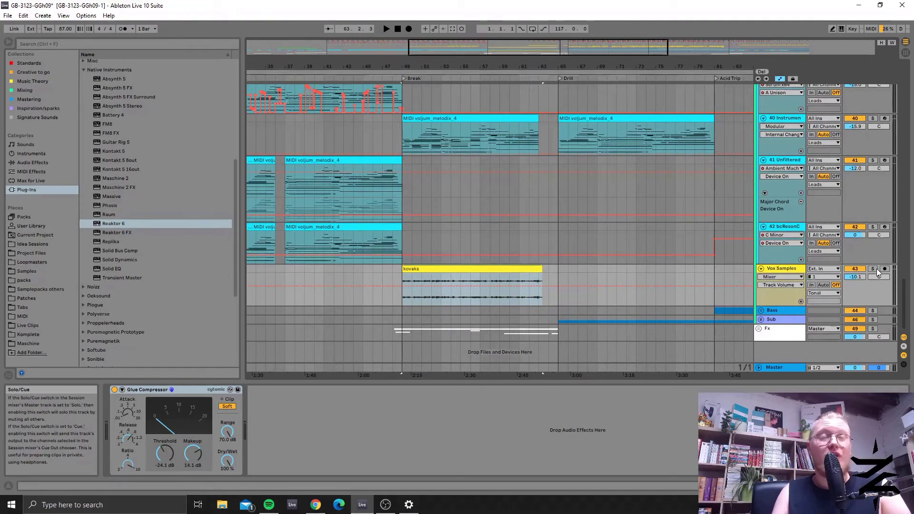
{"action": "left_click", "coordinate": [406, 280]}
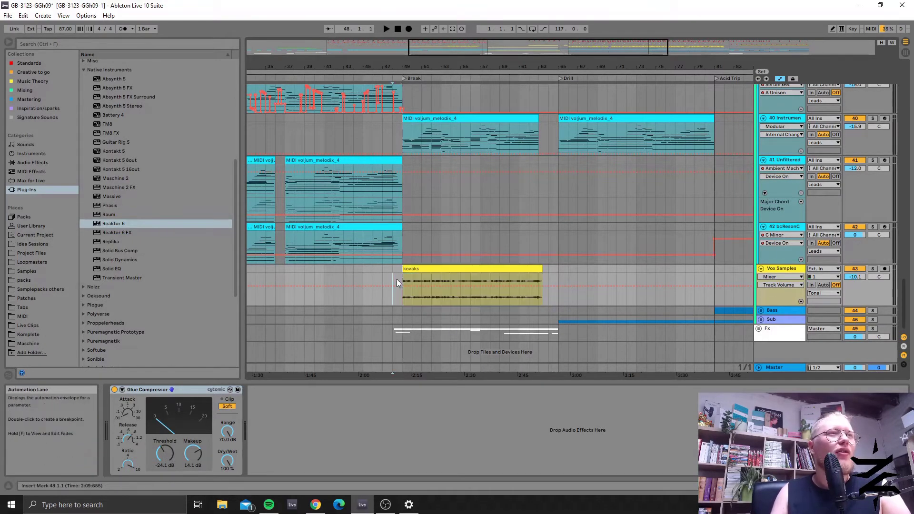
{"action": "left_click", "coordinate": [873, 270]}
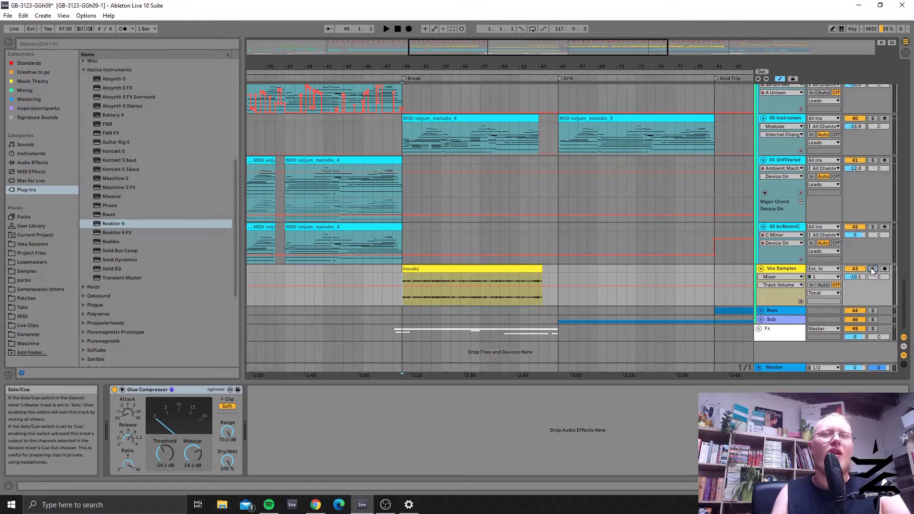
{"action": "key", "text": "space"}
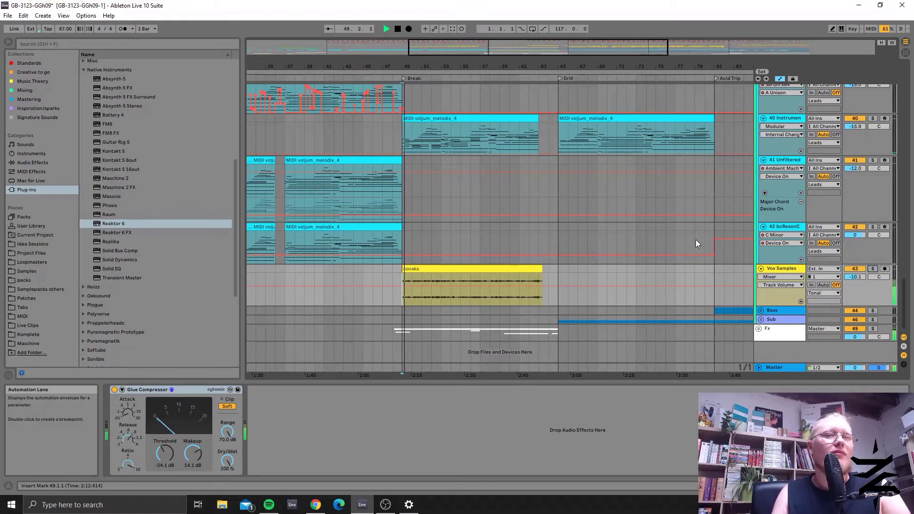
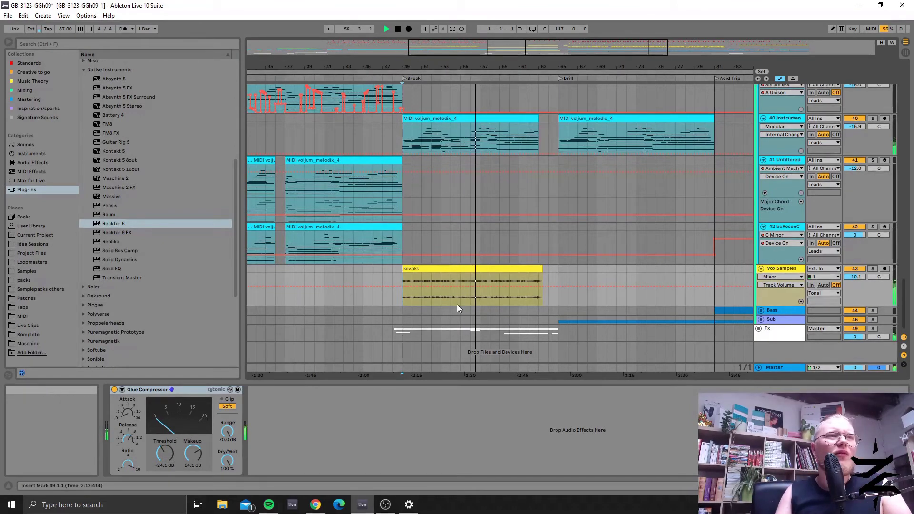
Examine the kovaks clip's sample settings during playback, then stop and return the insert marker to the start of Break
{"action": "left_click", "coordinate": [489, 270]}
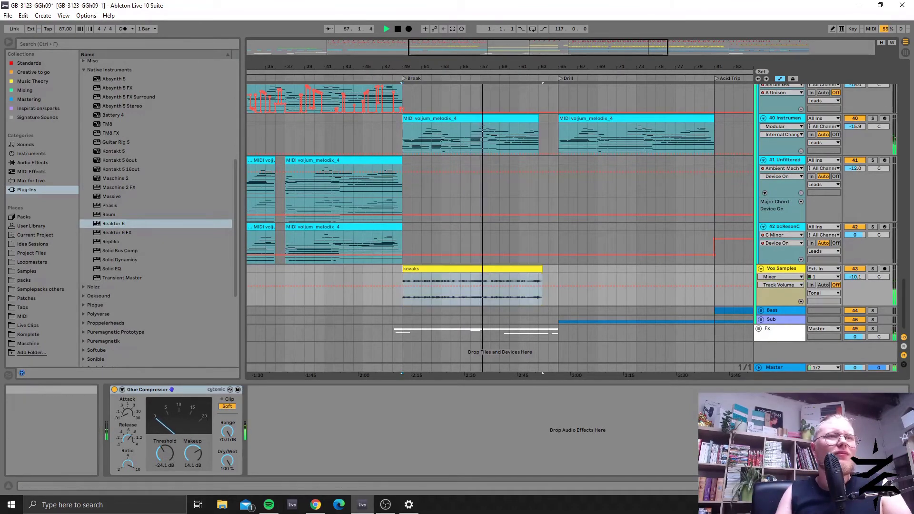
{"action": "key", "text": "shift+Tab"}
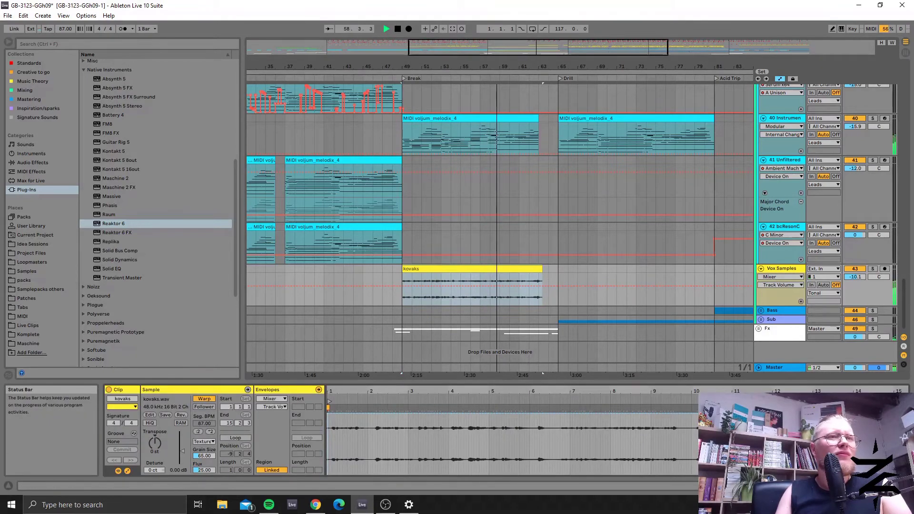
{"action": "key", "text": "shift+Tab"}
{"action": "key", "text": "shift+Tab"}
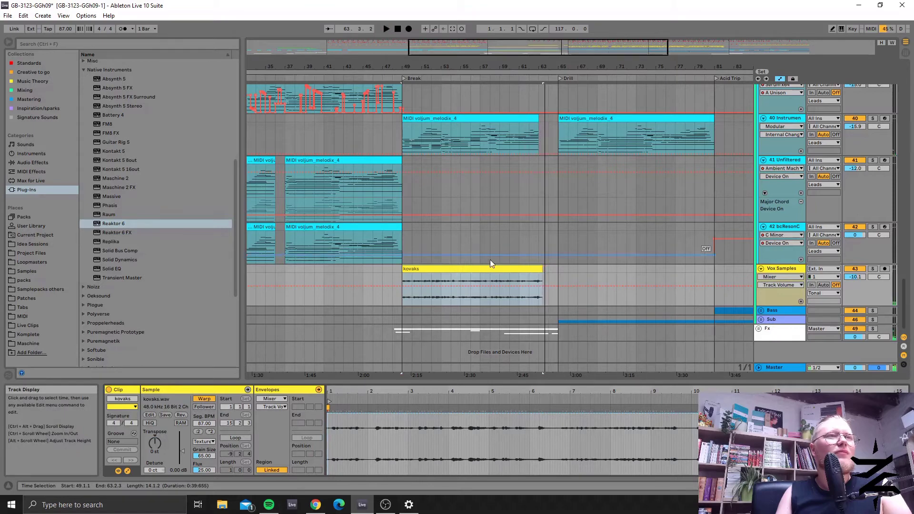
{"action": "key", "text": "space"}
{"action": "left_click", "coordinate": [404, 301]}
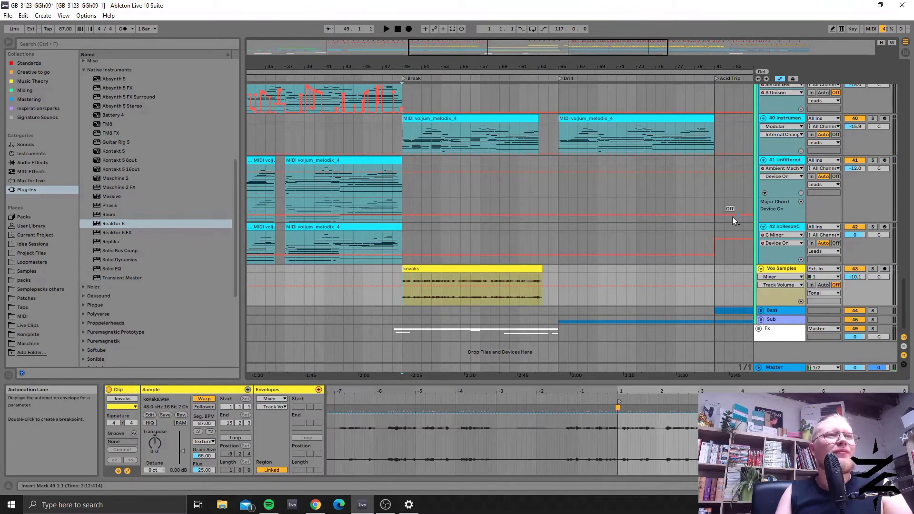
Fold the Drums and Leads groups and unfold the Pads - Atmos group to reach its Wub Chord track
{"action": "scroll", "coordinate": [515, 311], "scroll_direction": "up", "scroll_amount": 5}
{"action": "scroll", "coordinate": [505, 311], "scroll_direction": "up", "scroll_amount": 10}
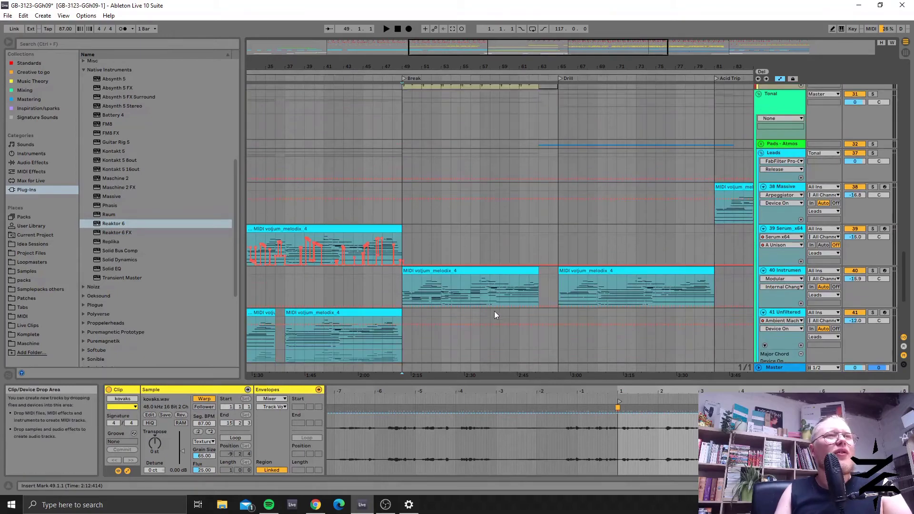
{"action": "scroll", "coordinate": [372, 293], "scroll_direction": "up", "scroll_amount": 12}
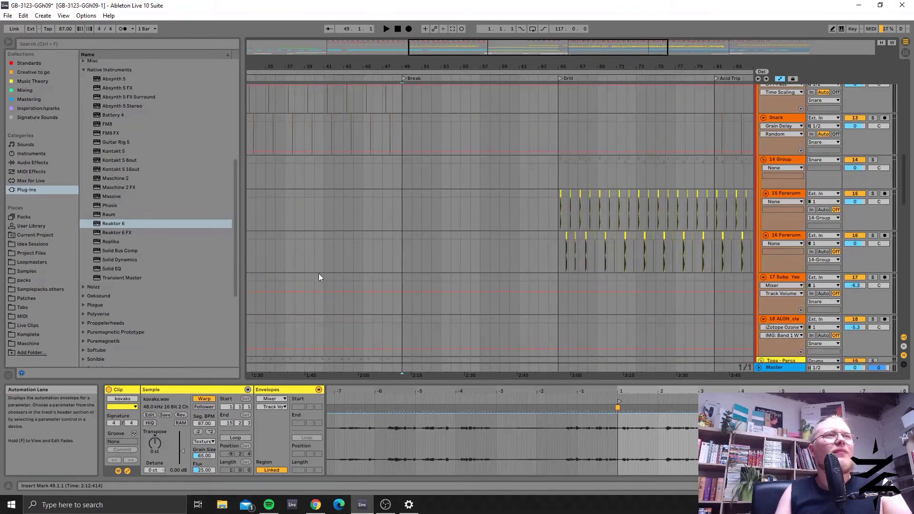
{"action": "scroll", "coordinate": [467, 313], "scroll_direction": "up", "scroll_amount": 3}
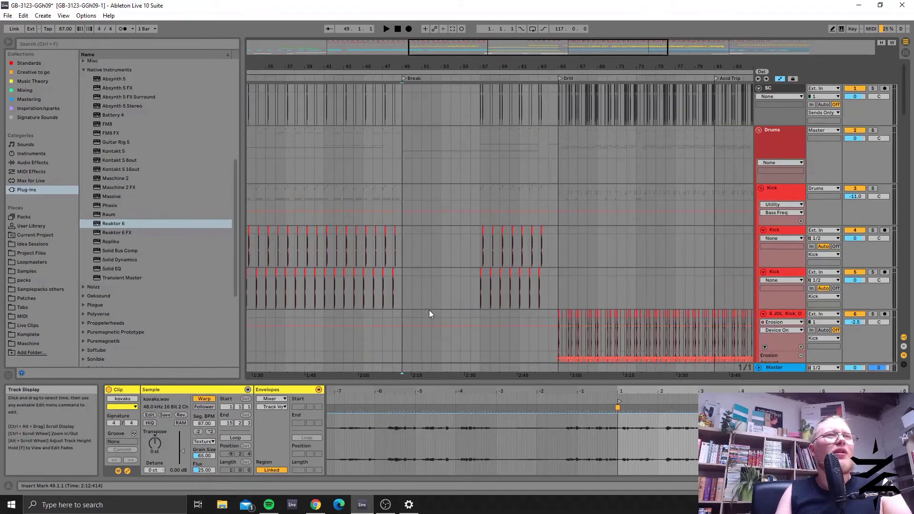
{"action": "left_click", "coordinate": [759, 111]}
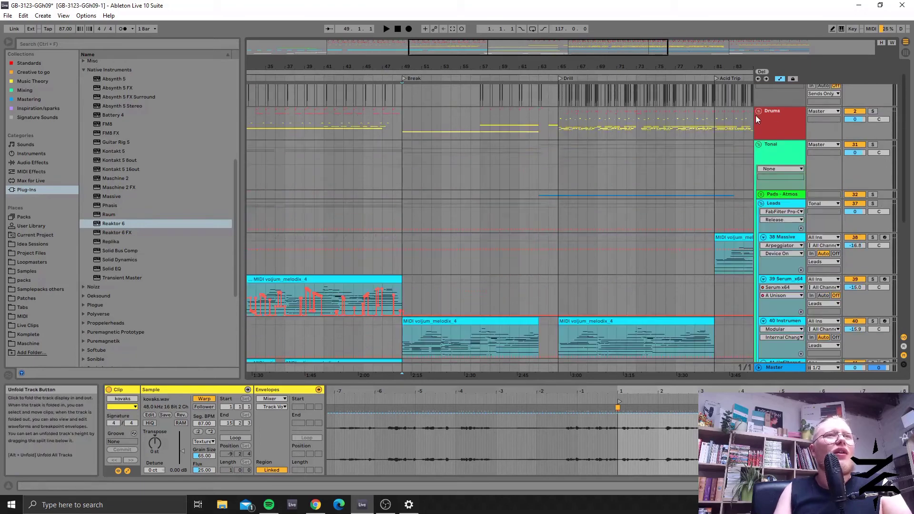
{"action": "left_click", "coordinate": [760, 214]}
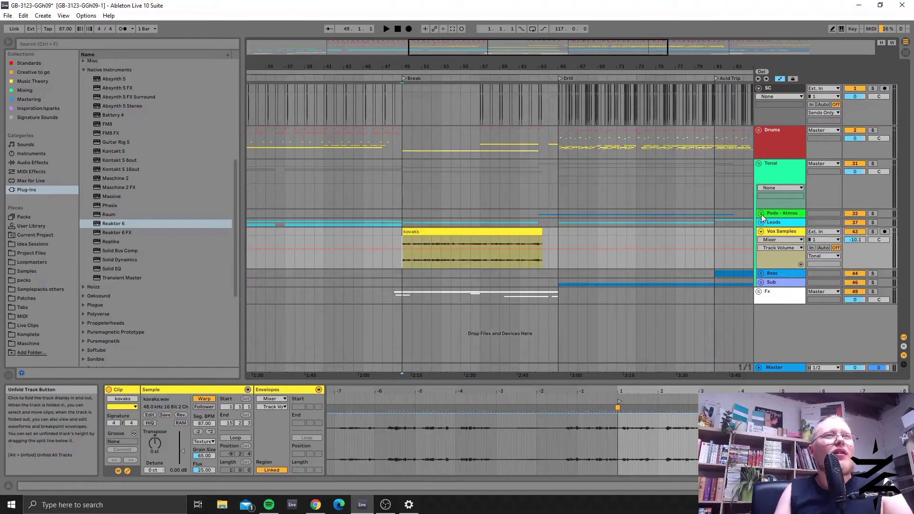
{"action": "left_click", "coordinate": [761, 213]}
{"action": "scroll", "coordinate": [595, 269], "scroll_direction": "down", "scroll_amount": 3}
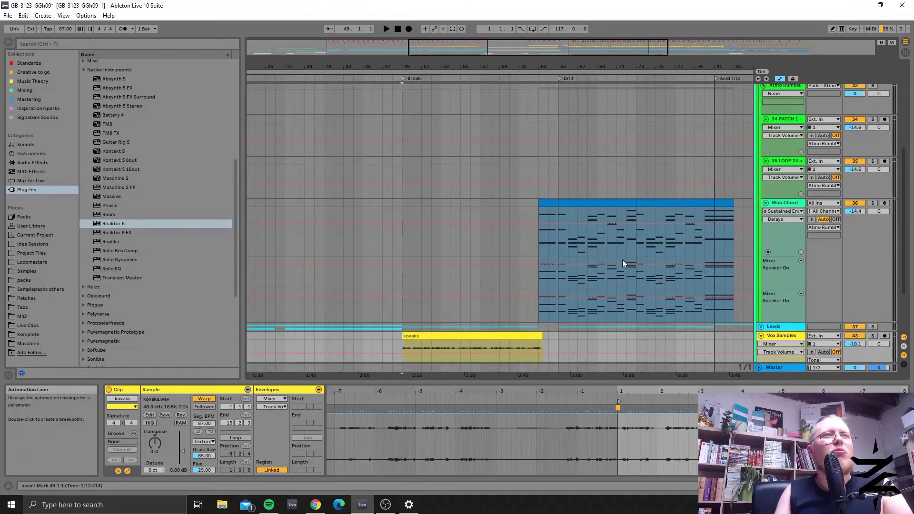
Select the Wub Chord clip just before Drill and inspect the Sample and Filter/Global settings of its Ground Plate 1(Loop) sampler
{"action": "left_click_drag", "start_coordinate": [652, 47], "coordinate": [652, 61]}
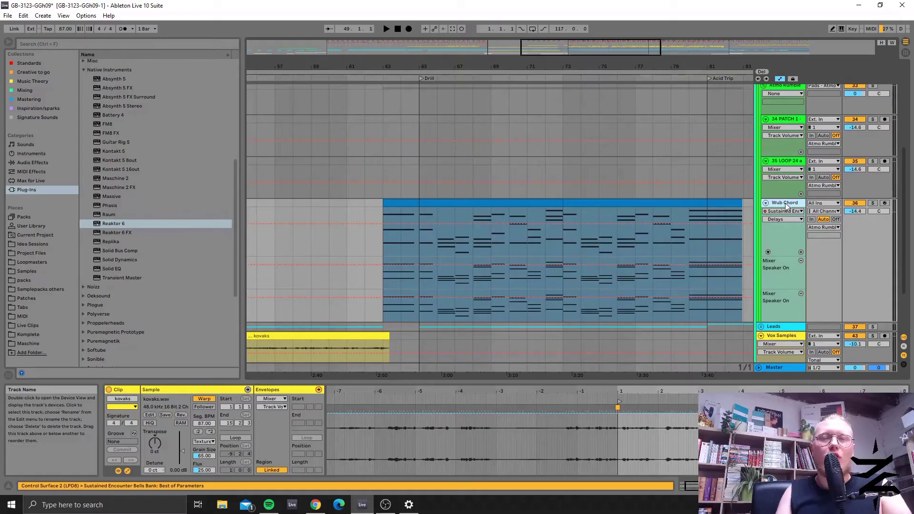
{"action": "left_click", "coordinate": [391, 201]}
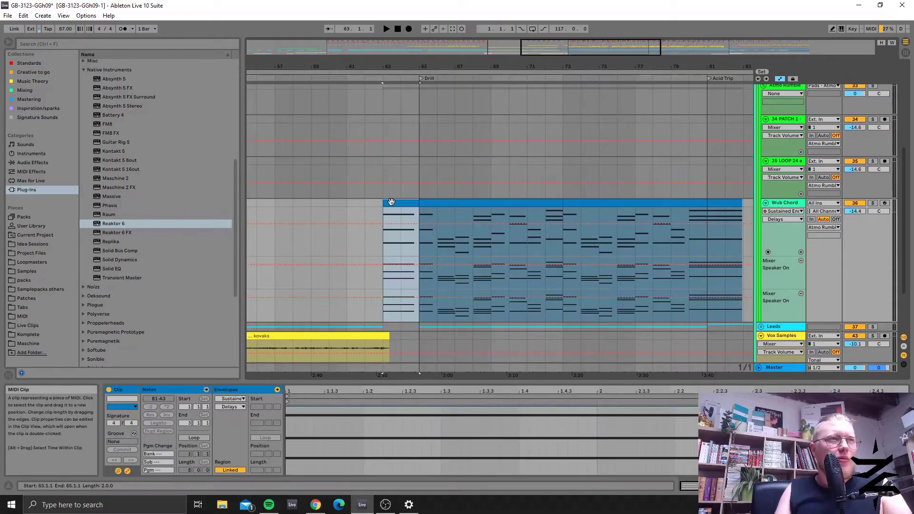
{"action": "left_click", "coordinate": [688, 485]}
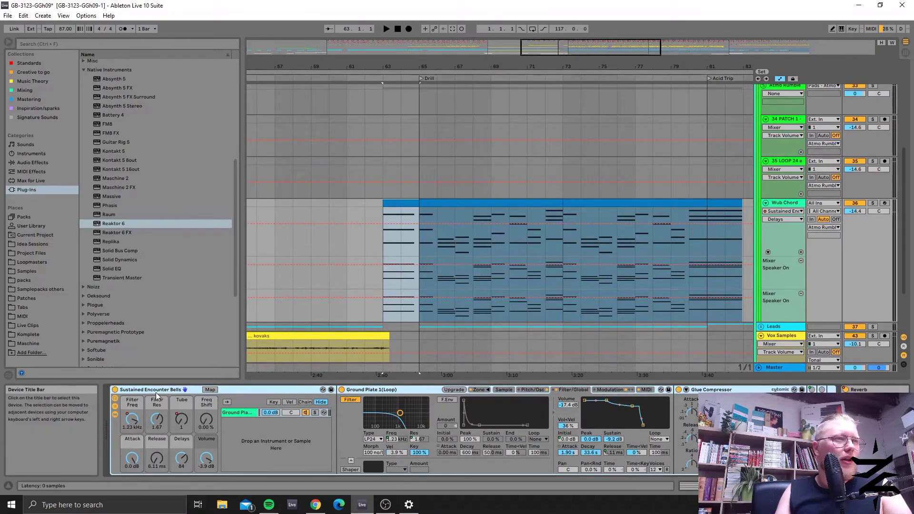
{"action": "left_click", "coordinate": [484, 401]}
{"action": "left_click", "coordinate": [504, 390]}
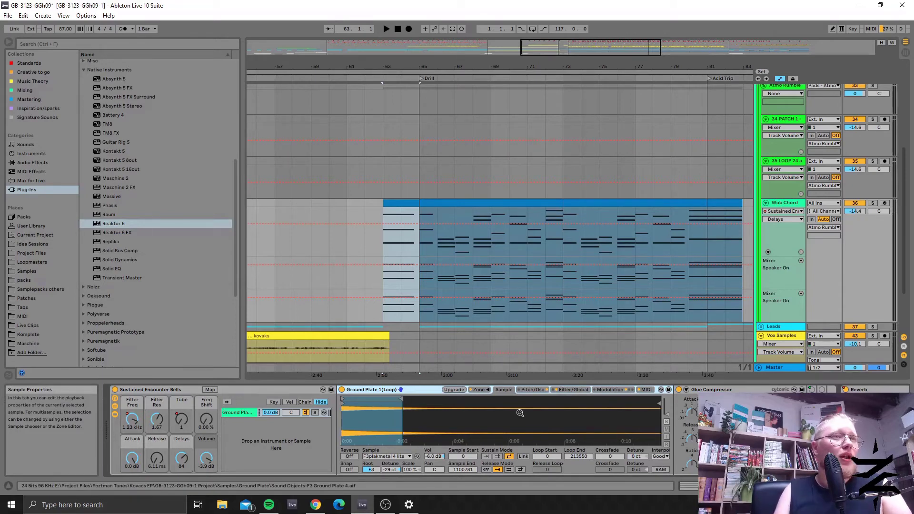
{"action": "left_click", "coordinate": [573, 389]}
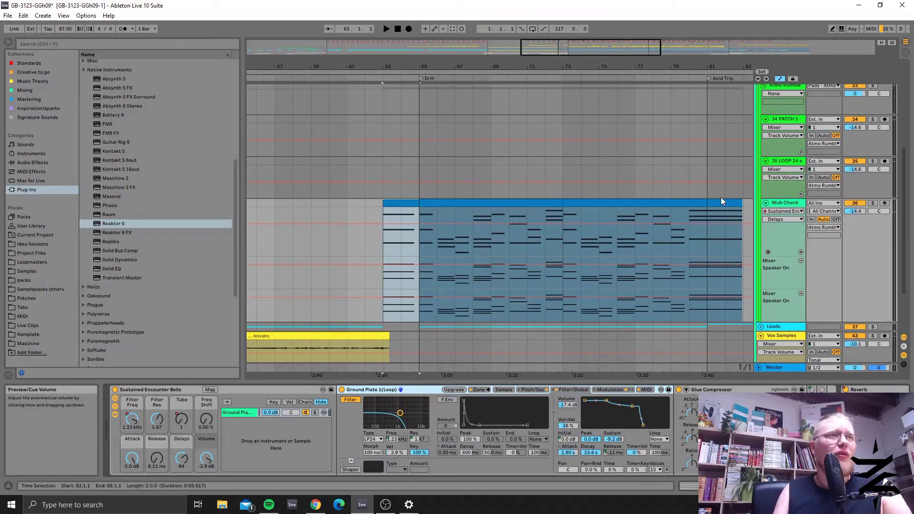
Select the Wub Chord clip at the start of Drill and view its notes in relation to the Break and Acid Trip sections
{"action": "scroll", "coordinate": [483, 236], "scroll_direction": "down", "scroll_amount": 3}
{"action": "scroll", "coordinate": [484, 236], "scroll_direction": "up", "scroll_amount": 4}
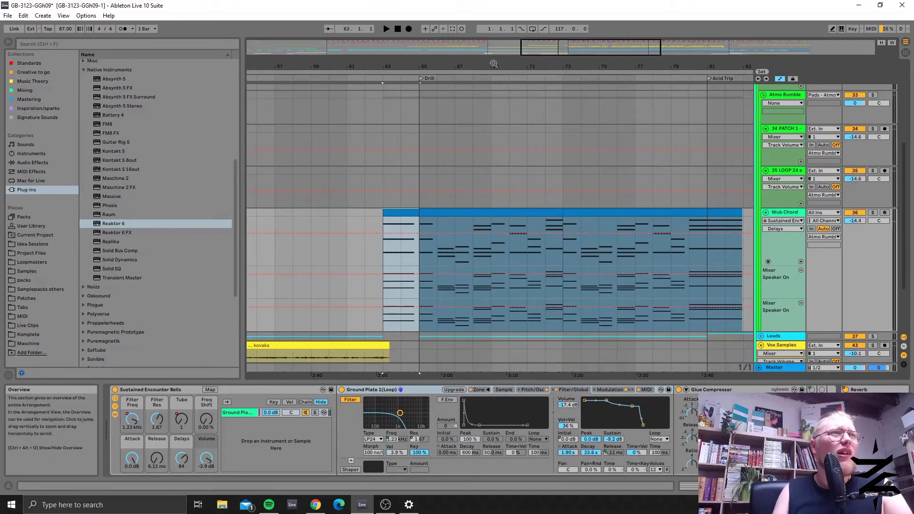
{"action": "left_click_drag", "start_coordinate": [494, 63], "coordinate": [424, 65]}
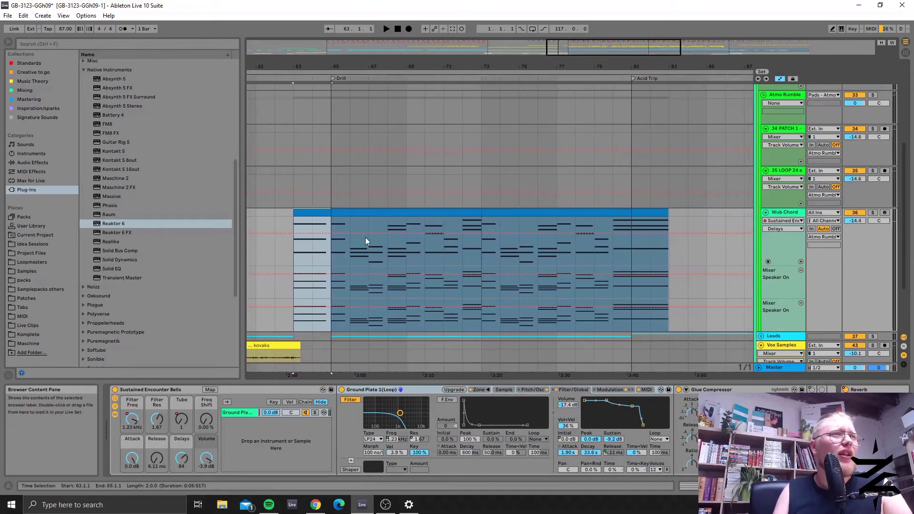
{"action": "mouse_move", "coordinate": [366, 240]}
{"action": "left_mouse_down"}
{"action": "mouse_move", "coordinate": [481, 236]}
{"action": "mouse_move", "coordinate": [400, 210]}
{"action": "mouse_move", "coordinate": [284, 207]}
{"action": "mouse_move", "coordinate": [350, 212]}
{"action": "mouse_move", "coordinate": [333, 212]}
{"action": "left_mouse_up"}
{"action": "left_click", "coordinate": [563, 204]}
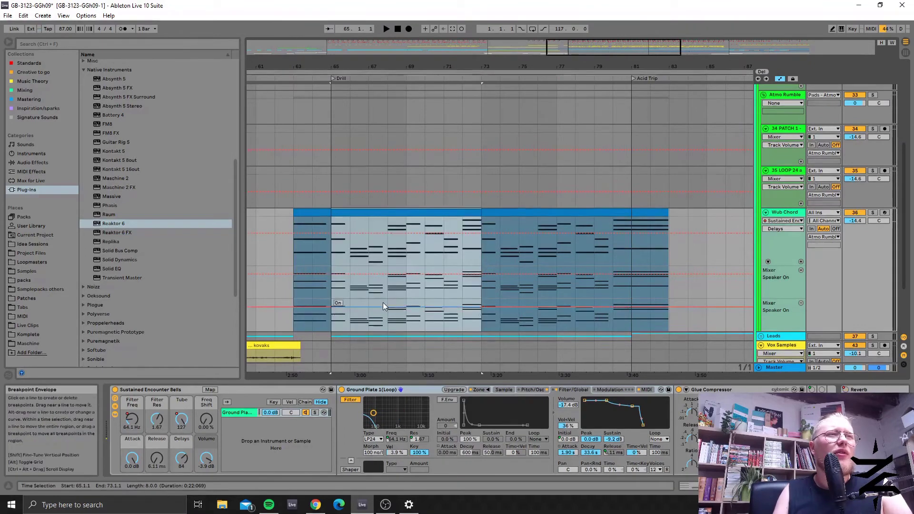
{"action": "scroll", "coordinate": [383, 302], "scroll_direction": "down", "scroll_amount": 3}
{"action": "scroll", "coordinate": [387, 303], "scroll_direction": "up", "scroll_amount": 3}
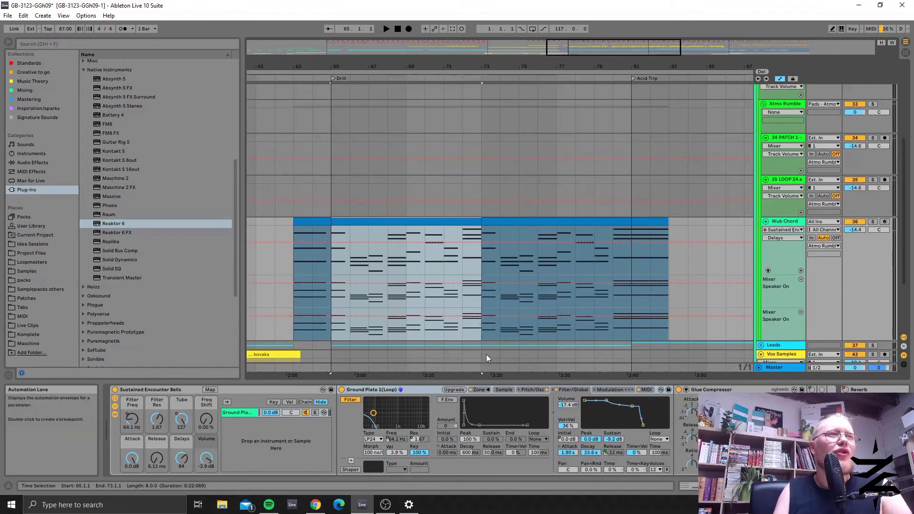
{"action": "scroll", "coordinate": [521, 312], "scroll_direction": "up", "scroll_amount": 3}
{"action": "left_click_drag", "start_coordinate": [523, 47], "coordinate": [410, 238]}
{"action": "scroll", "coordinate": [380, 261], "scroll_direction": "down", "scroll_amount": 7}
{"action": "scroll", "coordinate": [548, 276], "scroll_direction": "up", "scroll_amount": 3}
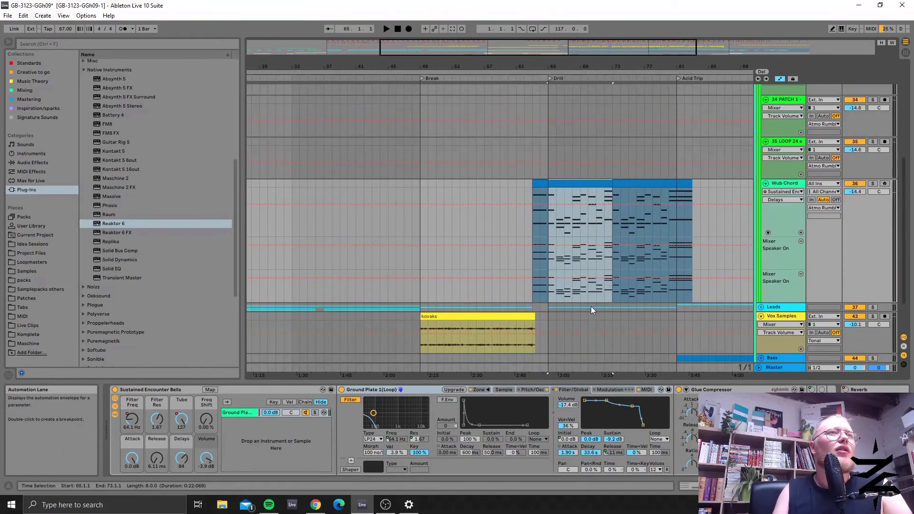
{"action": "left_click_drag", "start_coordinate": [596, 46], "coordinate": [410, 188]}
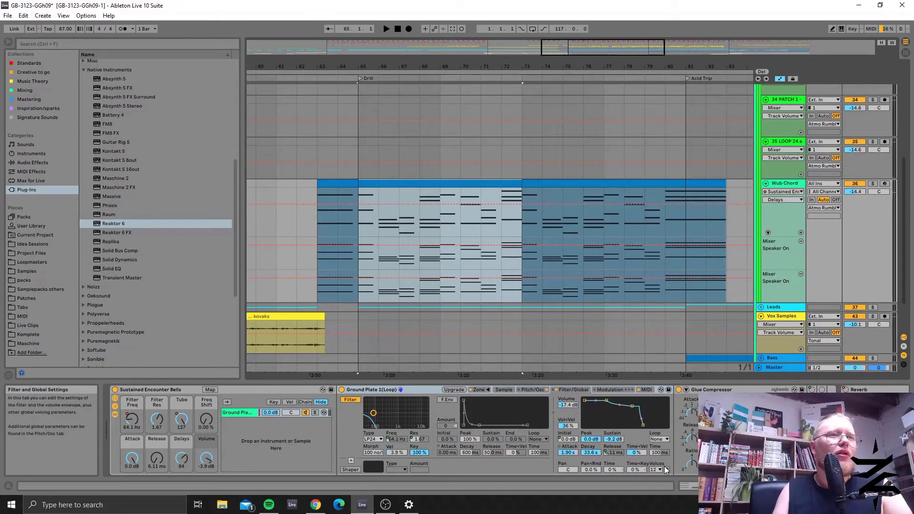
Check the Ground Plate sampler's oscillator volume mapping in Pitch/Osc, and show the Filter Freq macro's automation on Wub Chord
{"action": "left_click", "coordinate": [520, 389]}
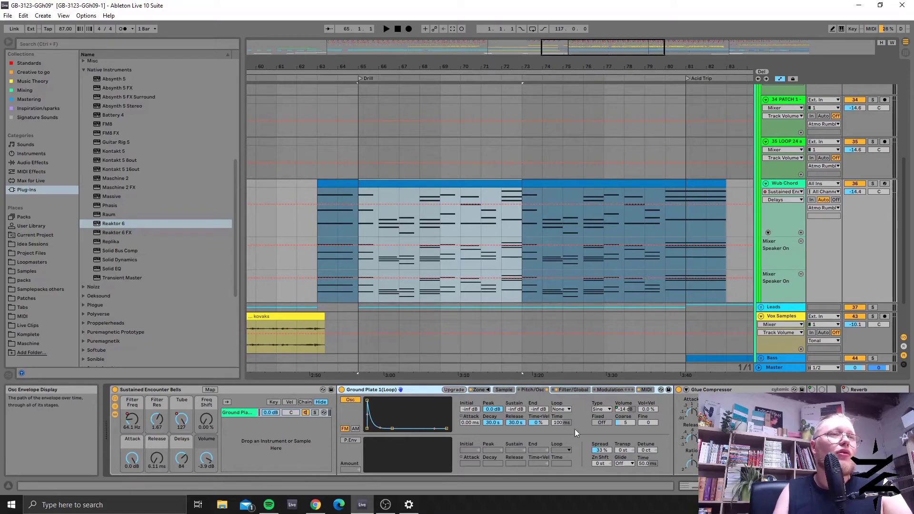
{"action": "left_click", "coordinate": [628, 409]}
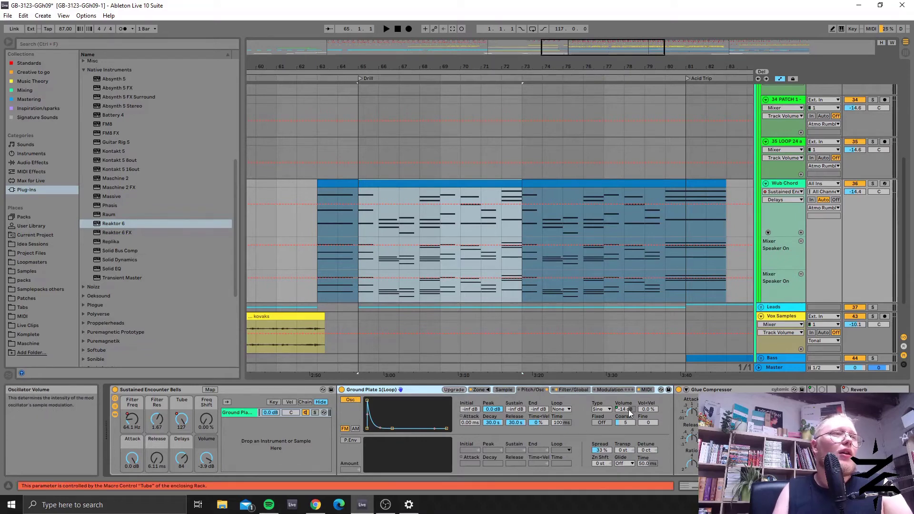
{"action": "right_click", "coordinate": [628, 410]}
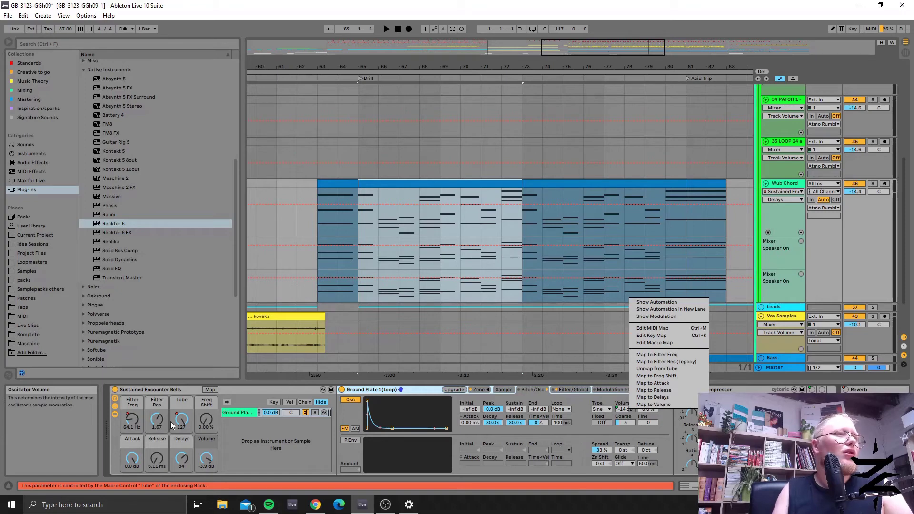
{"action": "right_click", "coordinate": [136, 423]}
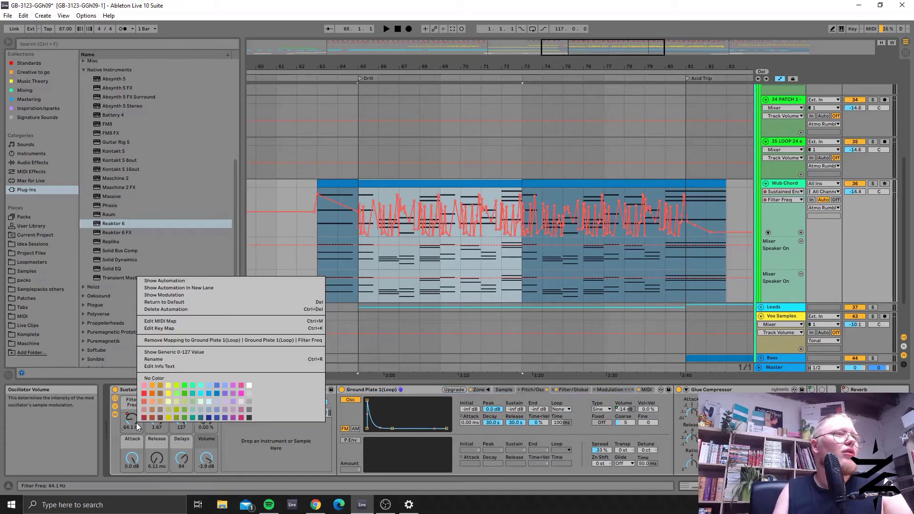
{"action": "left_click", "coordinate": [310, 462]}
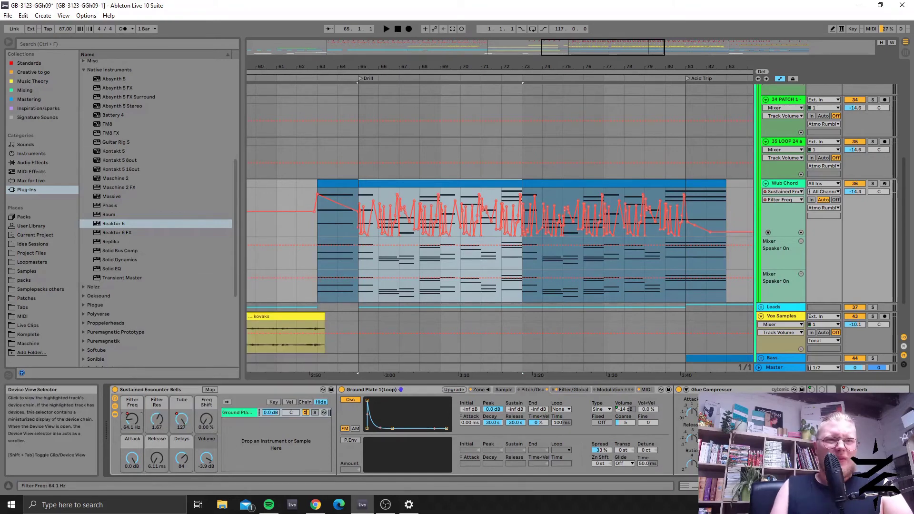
Select EQ Eight in Wub Chord's effects chain and show the automation of its band 1 frequency across the Drill section
{"action": "scroll", "coordinate": [400, 428], "scroll_direction": "right", "scroll_amount": 10}
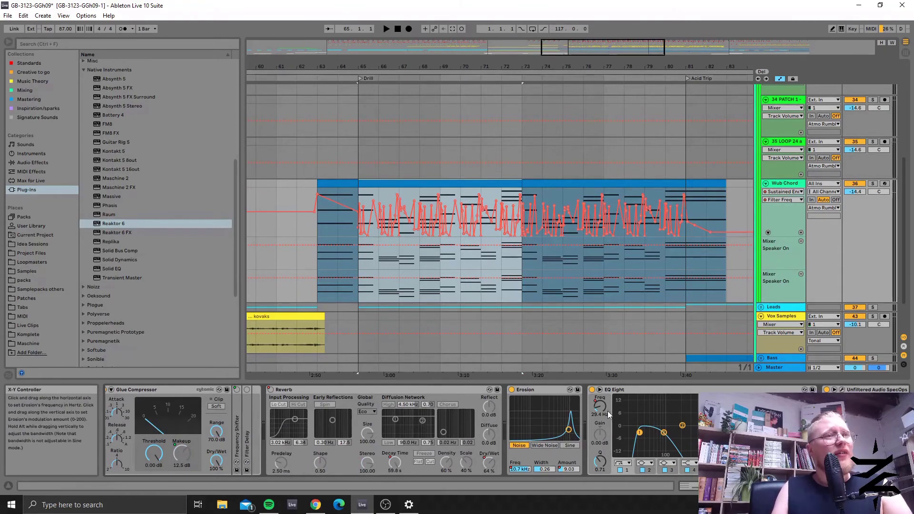
{"action": "left_click", "coordinate": [630, 389]}
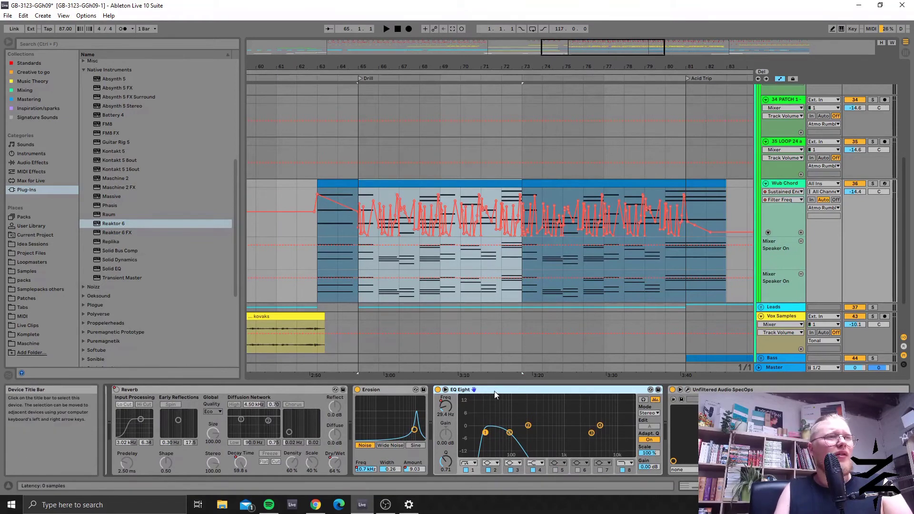
{"action": "left_click", "coordinate": [386, 204]}
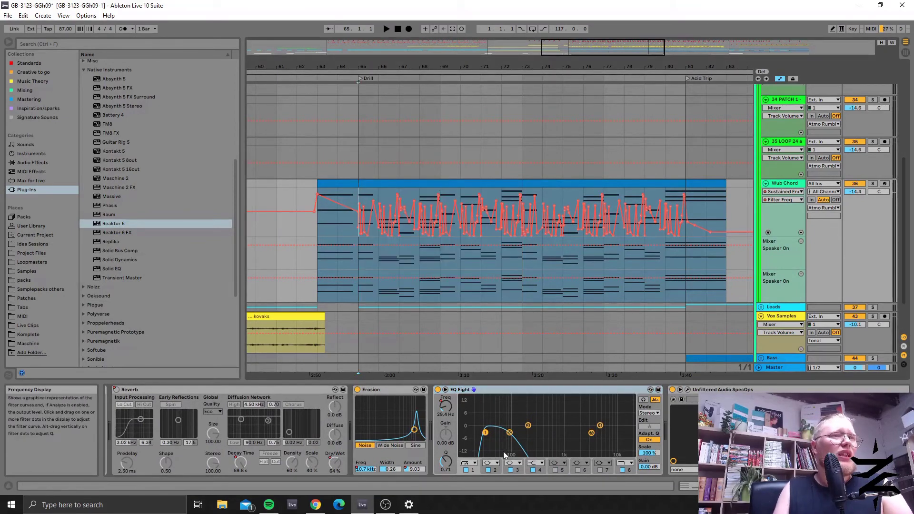
{"action": "right_click", "coordinate": [451, 407]}
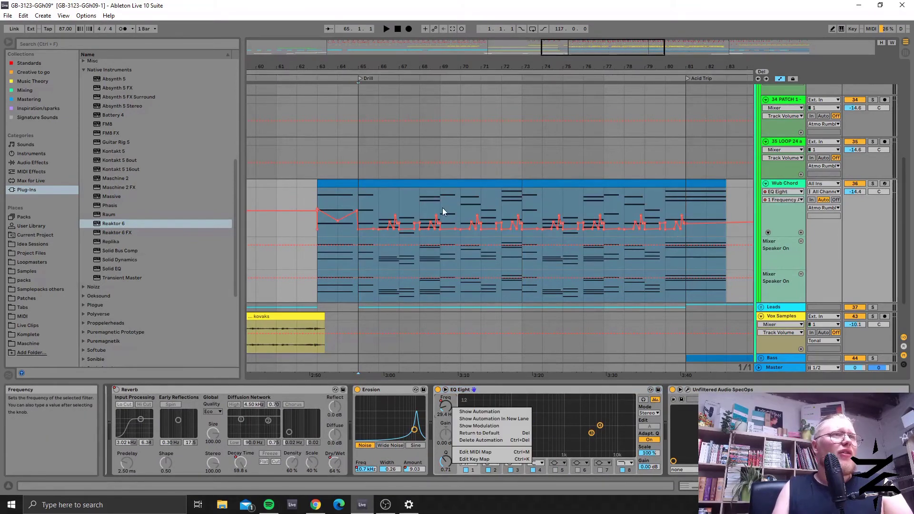
Play Wub Chord from the start of the Drill section to hear its EQ Eight band 1 frequency automation
{"action": "left_click", "coordinate": [386, 202]}
{"action": "key", "text": "space"}
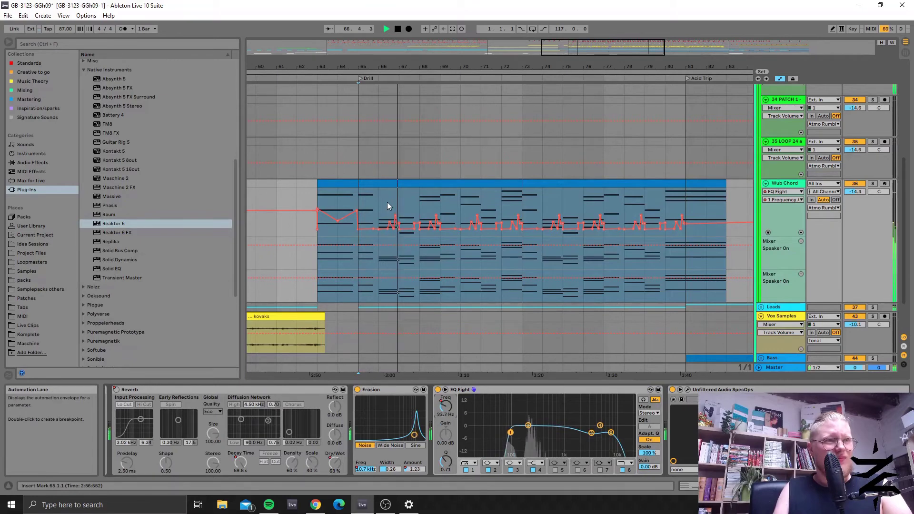
{"action": "key", "text": "space"}
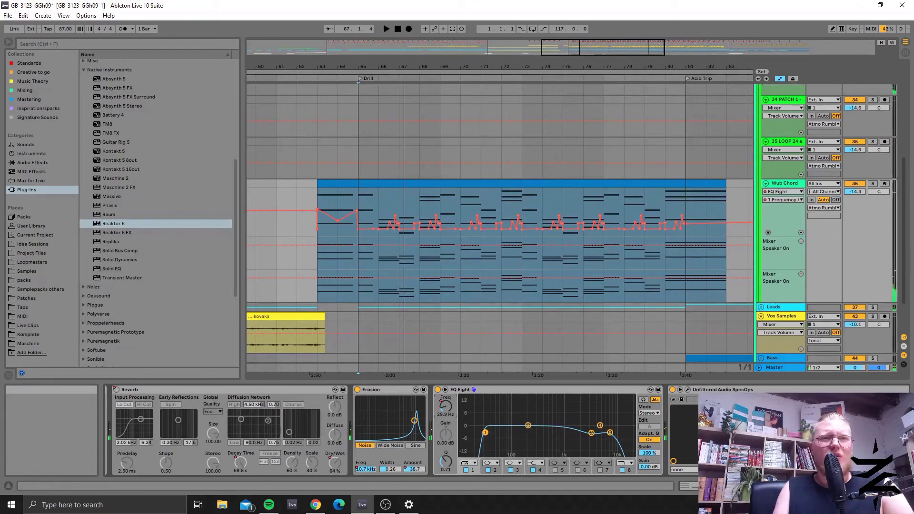
Show the Dry/Wet automation of Wub Chord's SpecOps and play it from the start of the Acid Trip section
{"action": "left_click", "coordinate": [109, 440]}
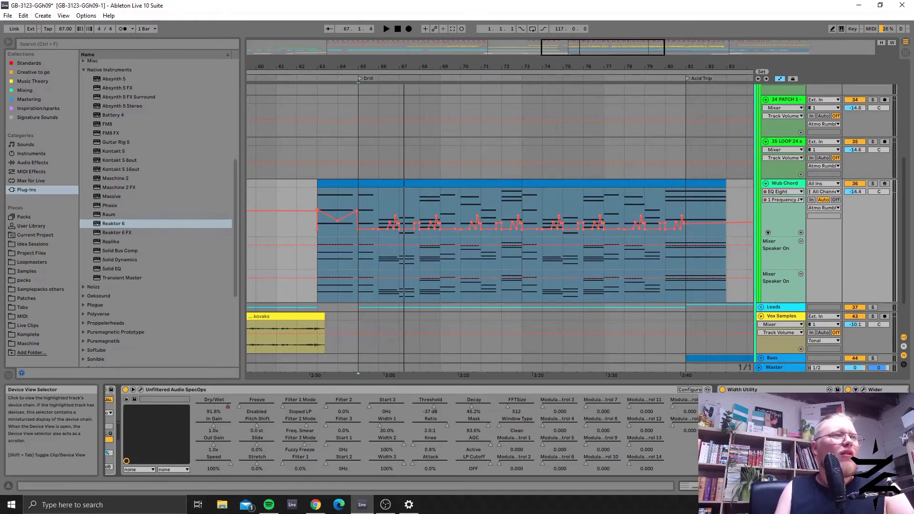
{"action": "scroll", "coordinate": [464, 229], "scroll_direction": "down", "scroll_amount": 2}
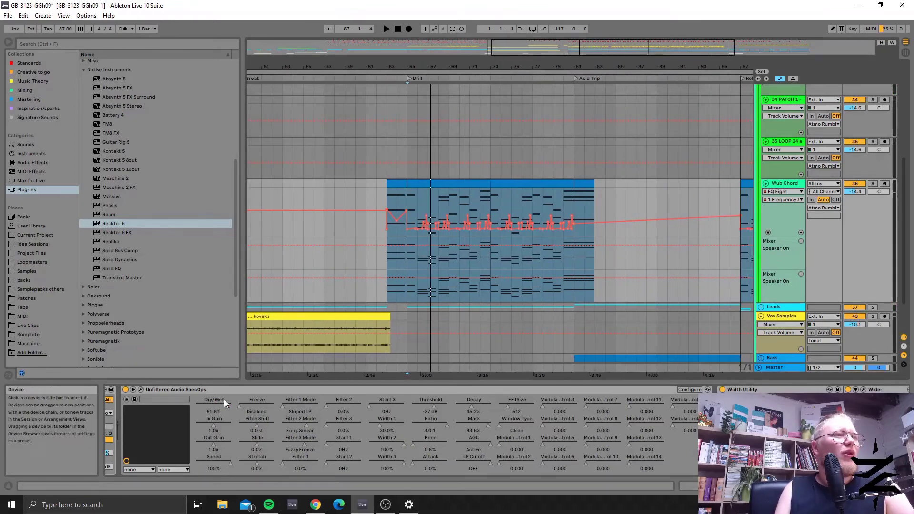
{"action": "right_click", "coordinate": [226, 405]}
{"action": "left_click", "coordinate": [574, 221]}
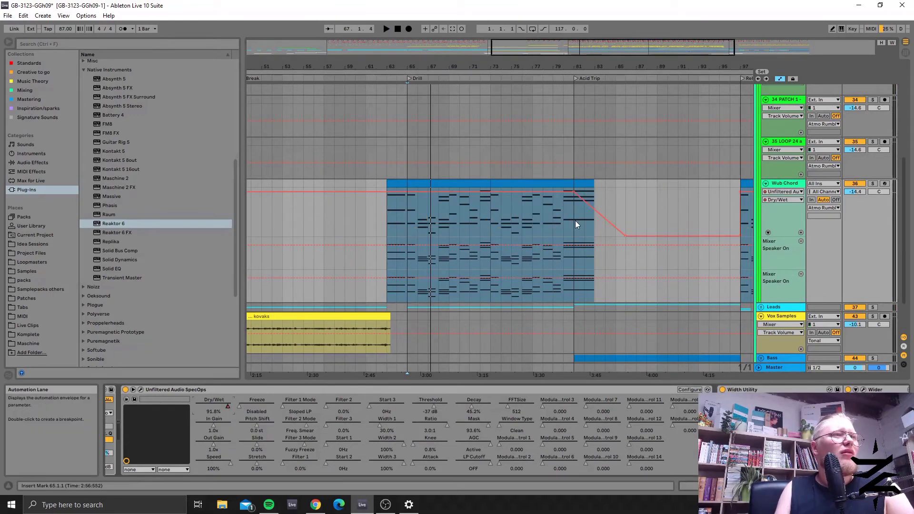
{"action": "key", "text": "space"}
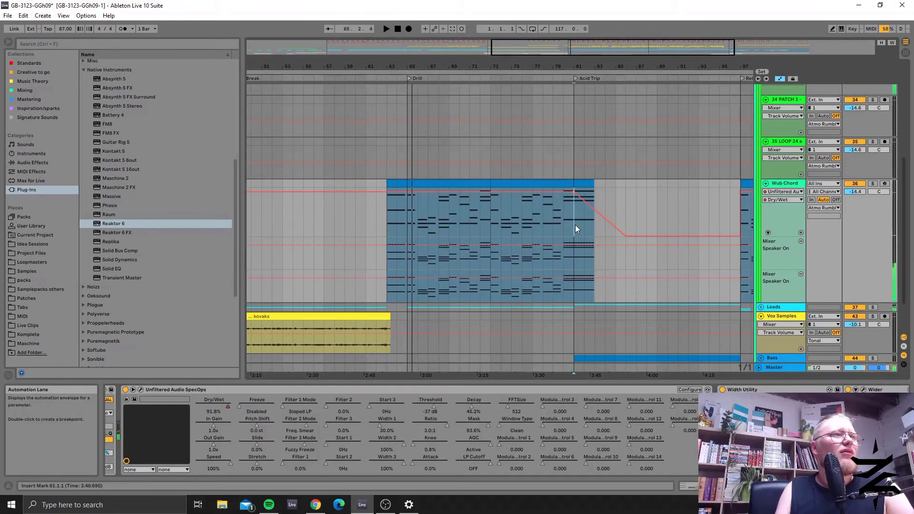
{"action": "left_click", "coordinate": [574, 225]}
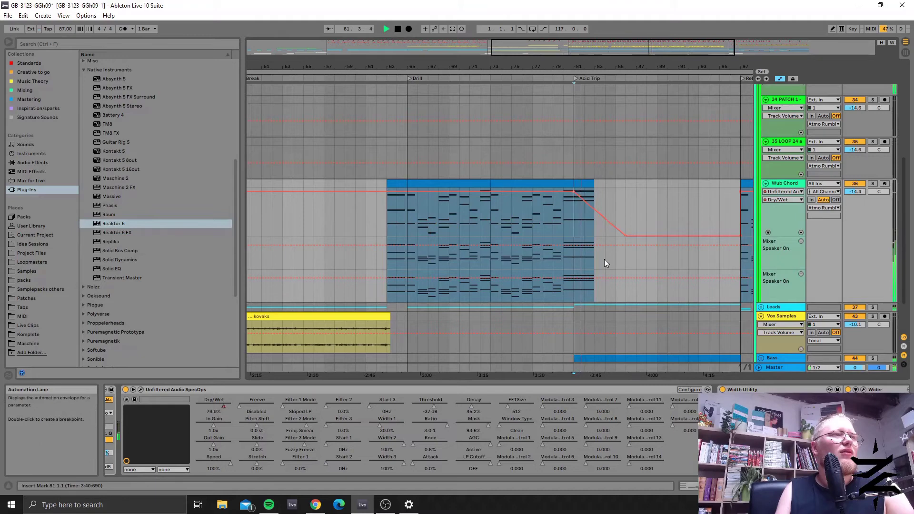
{"action": "key", "text": "space"}
Open the SpecOps plug-in window on Wub Chord, examine its spectral effect and compander settings, and close it
{"action": "left_click", "coordinate": [140, 390]}
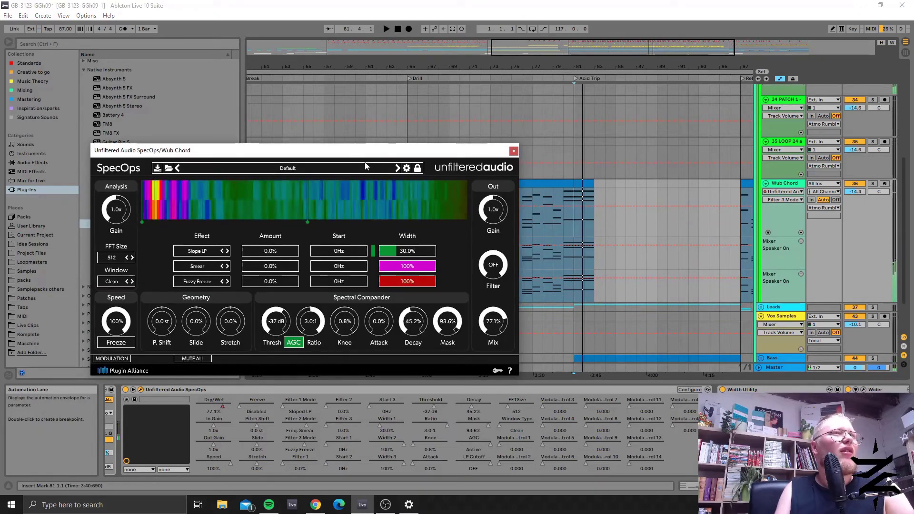
{"action": "left_click_drag", "start_coordinate": [370, 151], "coordinate": [523, 142]}
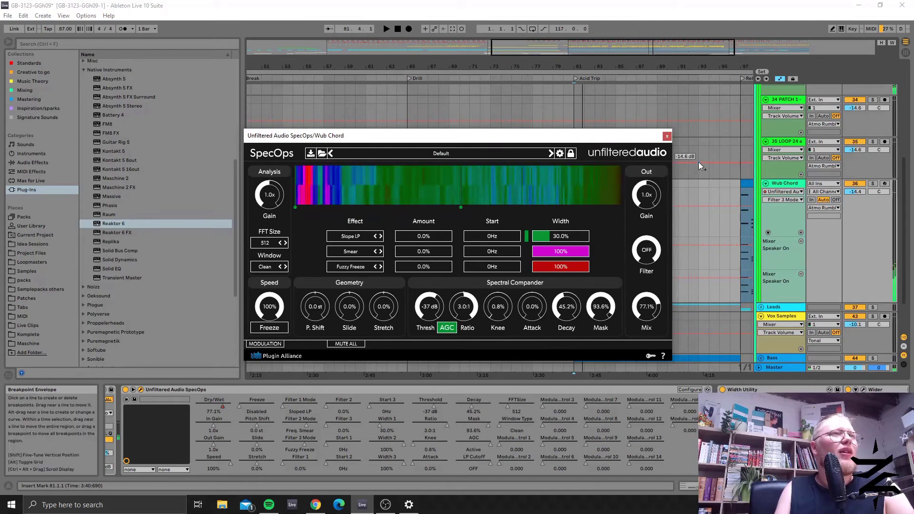
{"action": "left_click", "coordinate": [666, 137]}
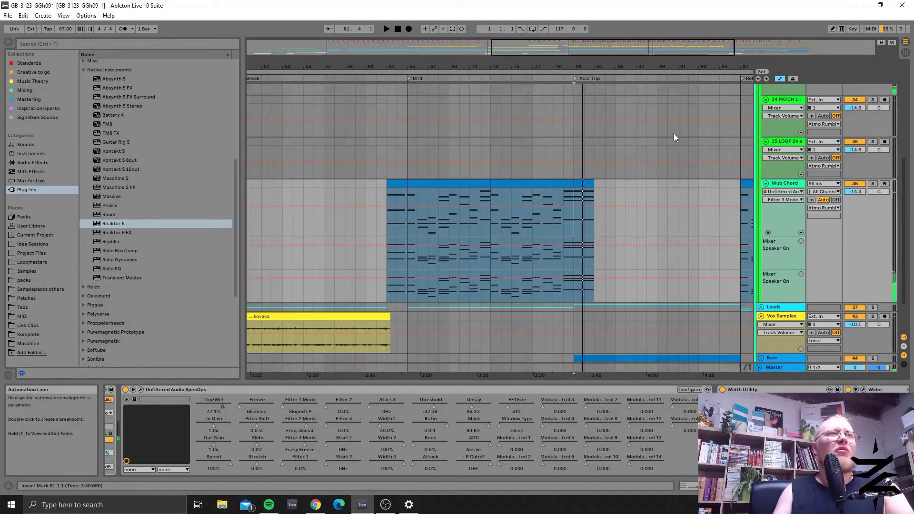
Unfold the Leads group and view how its clips are arranged across the Break, Drill, Acid Trip and Release sections
{"action": "left_click_drag", "start_coordinate": [629, 48], "coordinate": [702, 38]}
{"action": "scroll", "coordinate": [501, 210], "scroll_direction": "down", "scroll_amount": 2}
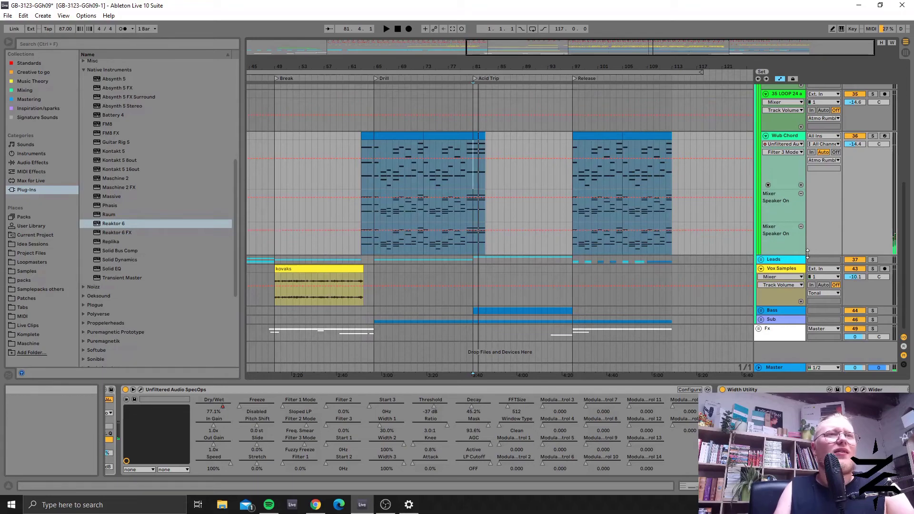
{"action": "left_click", "coordinate": [760, 260]}
{"action": "scroll", "coordinate": [395, 259], "scroll_direction": "down", "scroll_amount": 4}
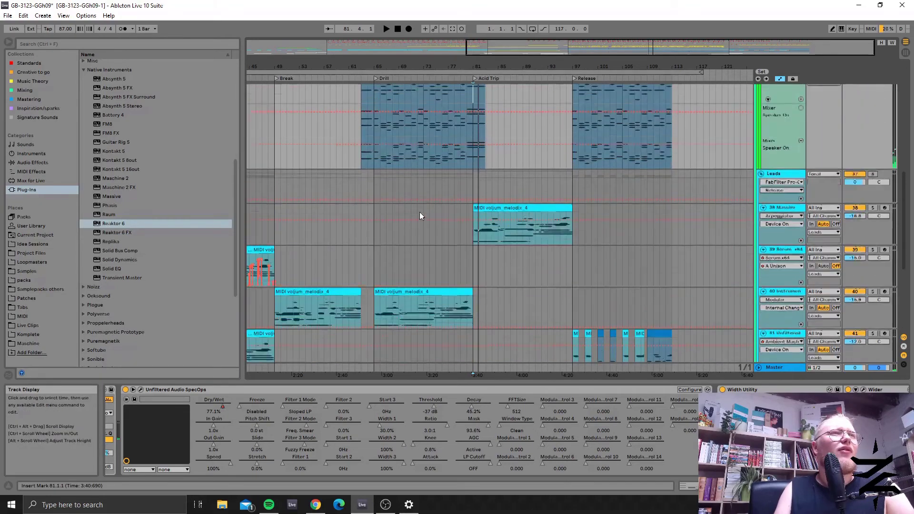
{"action": "scroll", "coordinate": [452, 200], "scroll_direction": "up", "scroll_amount": 3}
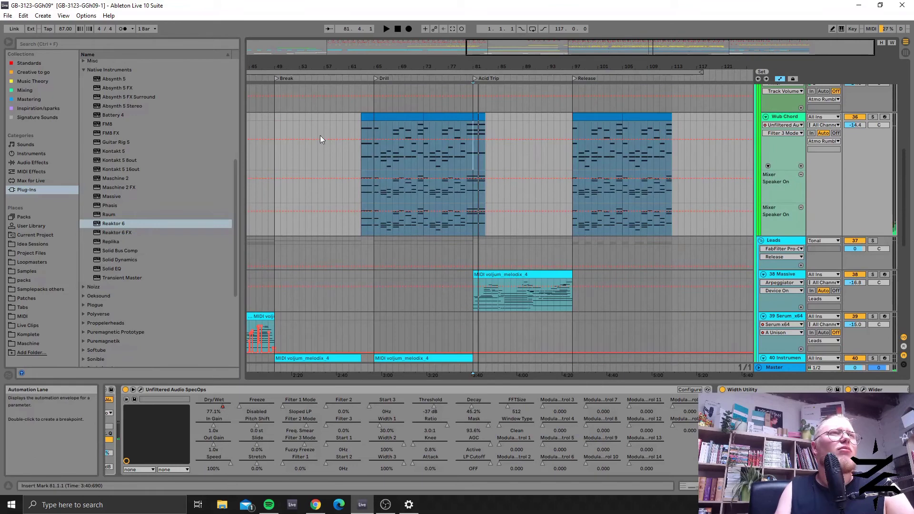
{"action": "scroll", "coordinate": [493, 346], "scroll_direction": "down", "scroll_amount": 2}
Select the Acid Trip clip on the 38 Massive track, inspect the Massive synth's patch window and close it
{"action": "left_click", "coordinate": [496, 240]}
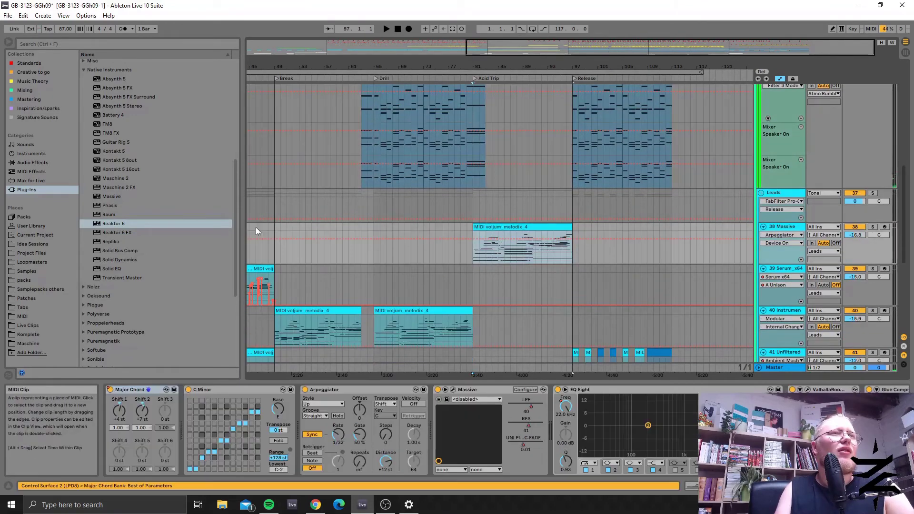
{"action": "left_click", "coordinate": [453, 389]}
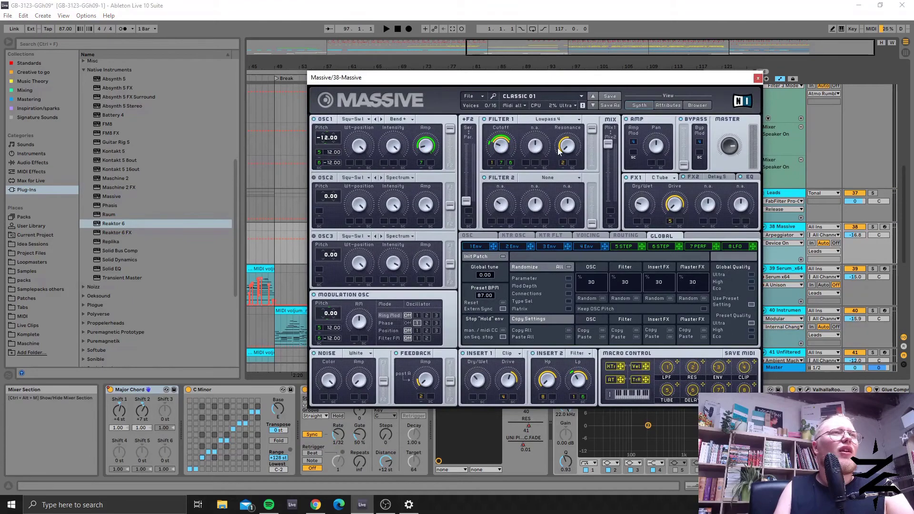
{"action": "left_click", "coordinate": [757, 79]}
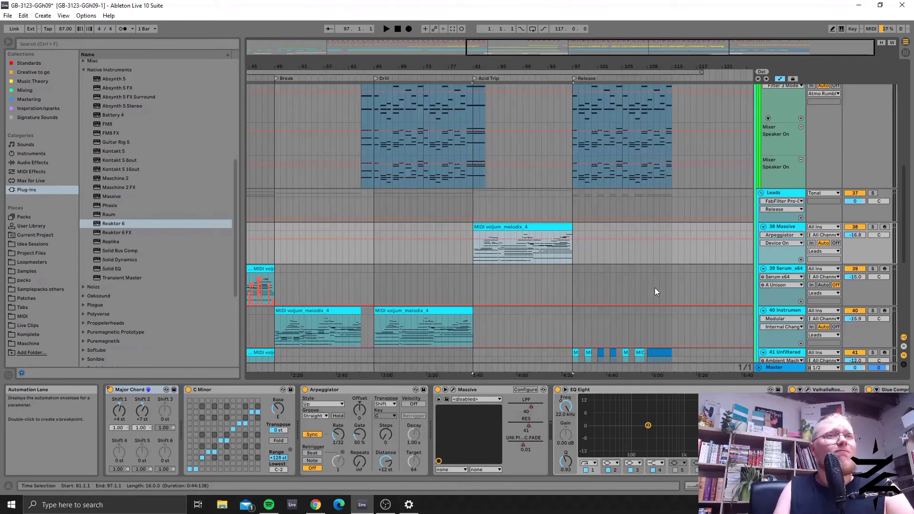
Review the remaining lead tracks' clips through the Release section, then fold the Leads group
{"action": "left_click_drag", "start_coordinate": [514, 47], "coordinate": [519, 47]}
{"action": "scroll", "coordinate": [740, 244], "scroll_direction": "down", "scroll_amount": 10}
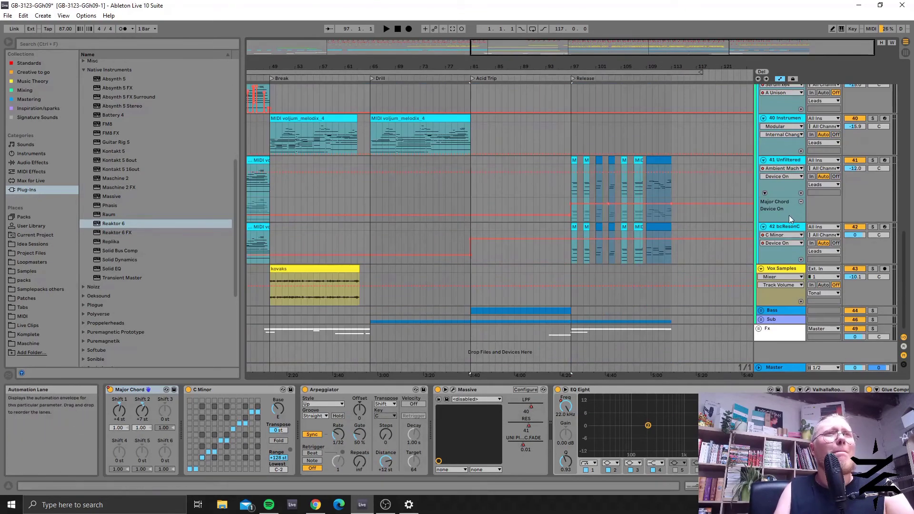
{"action": "scroll", "coordinate": [687, 230], "scroll_direction": "up", "scroll_amount": 4}
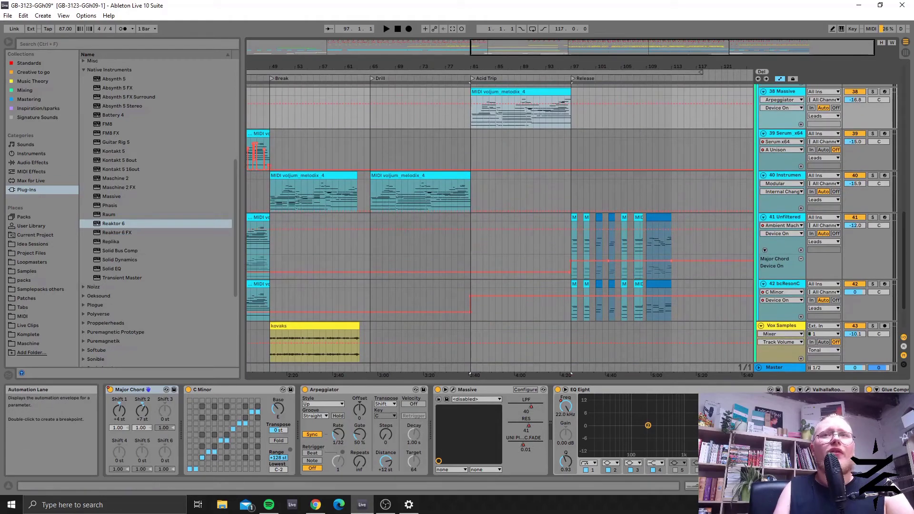
{"action": "scroll", "coordinate": [614, 170], "scroll_direction": "up", "scroll_amount": 13}
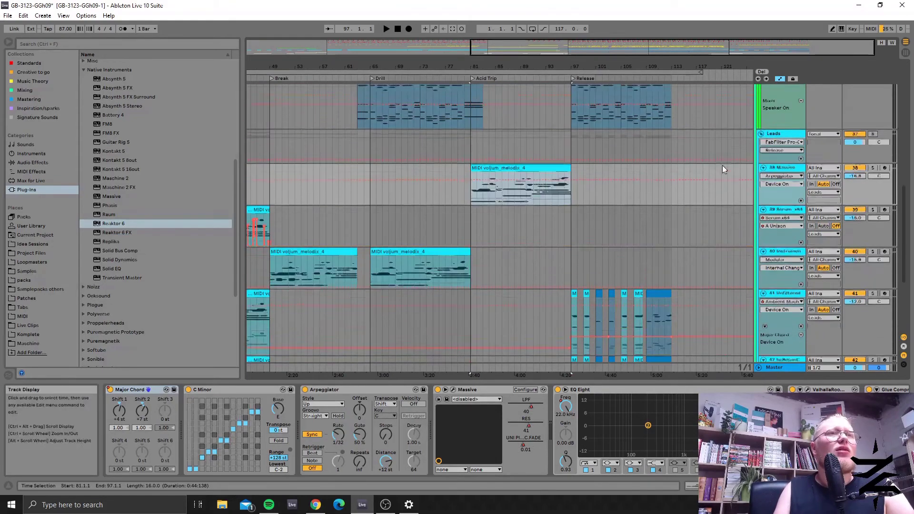
{"action": "left_click", "coordinate": [761, 249]}
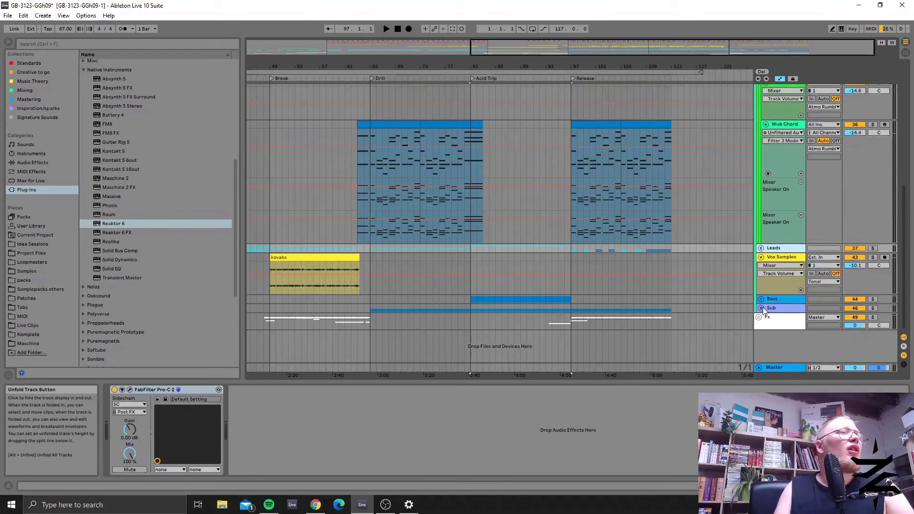
Unfold the Sub group at the Drill section and select the first Harmonic Sub clip to inspect its instrument rack
{"action": "left_click_drag", "start_coordinate": [527, 66], "coordinate": [452, 49]}
{"action": "left_click", "coordinate": [369, 307]}
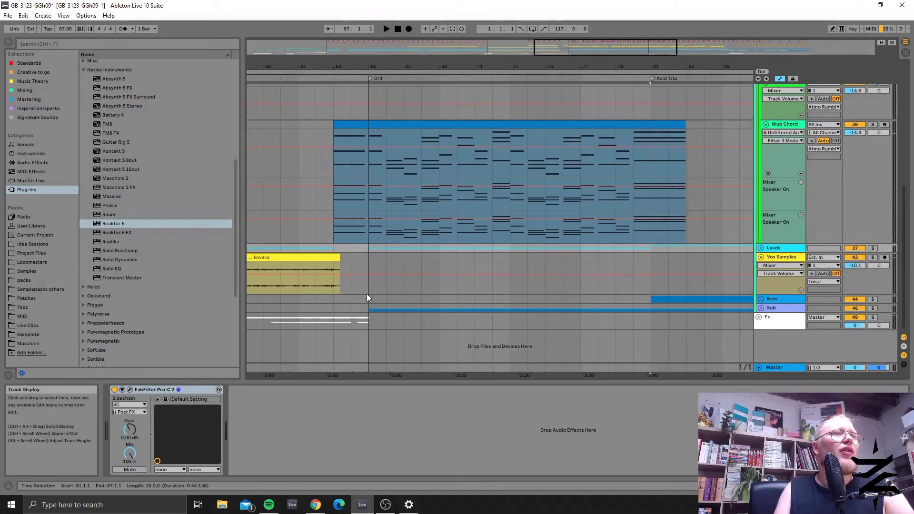
{"action": "left_click", "coordinate": [761, 308]}
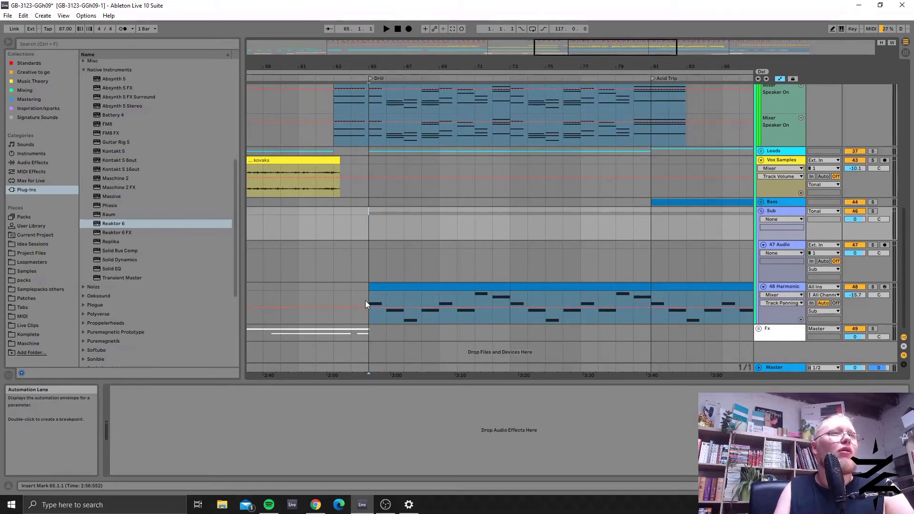
{"action": "left_click_drag", "start_coordinate": [368, 297], "coordinate": [515, 307]}
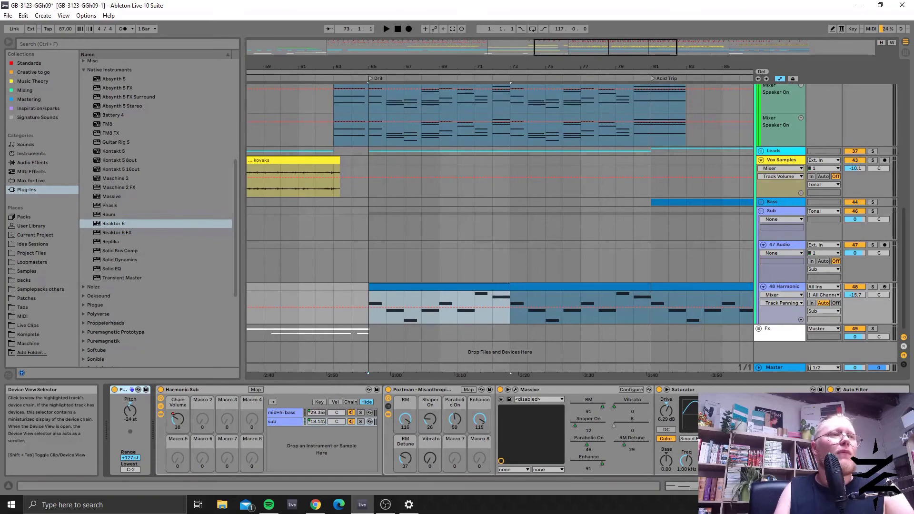
{"action": "left_click", "coordinate": [201, 390]}
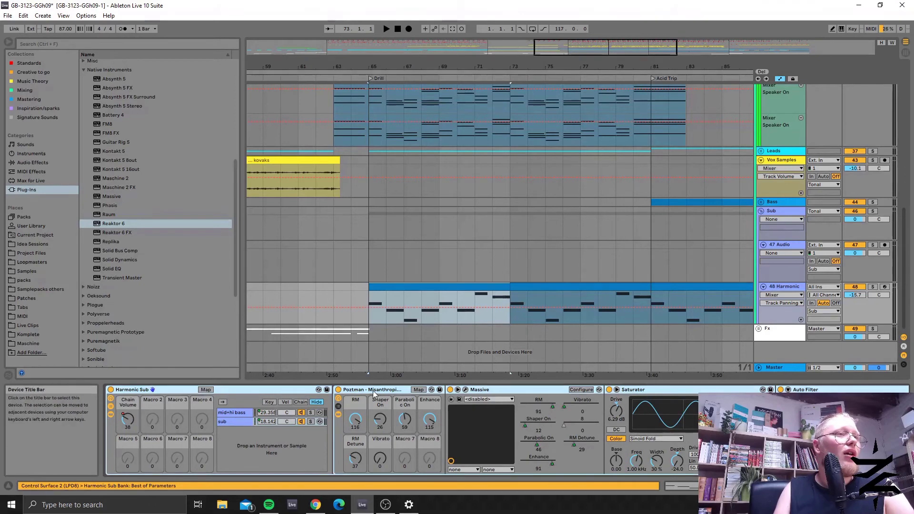
Turn off Auto Filter in the Harmonic Sub's sub chain, solo the track and play it from the start of Drill
{"action": "left_click", "coordinate": [780, 389]}
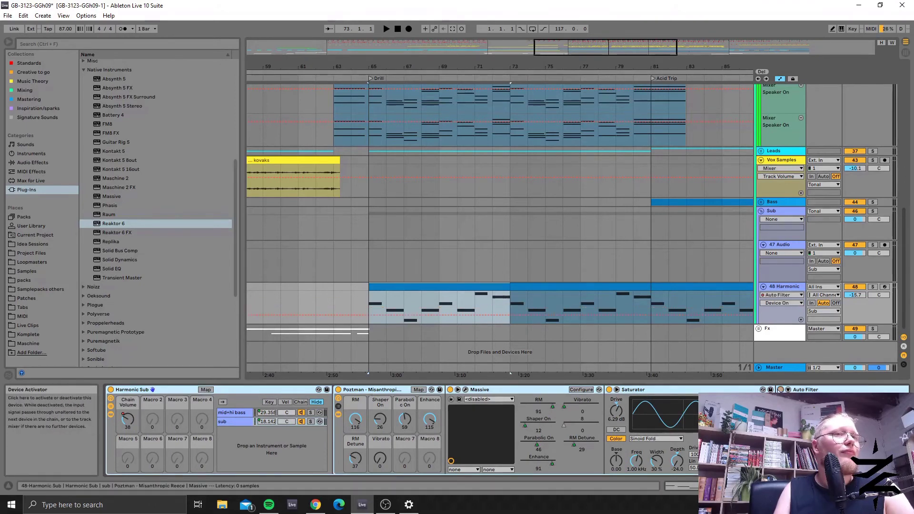
{"action": "left_click", "coordinate": [369, 303]}
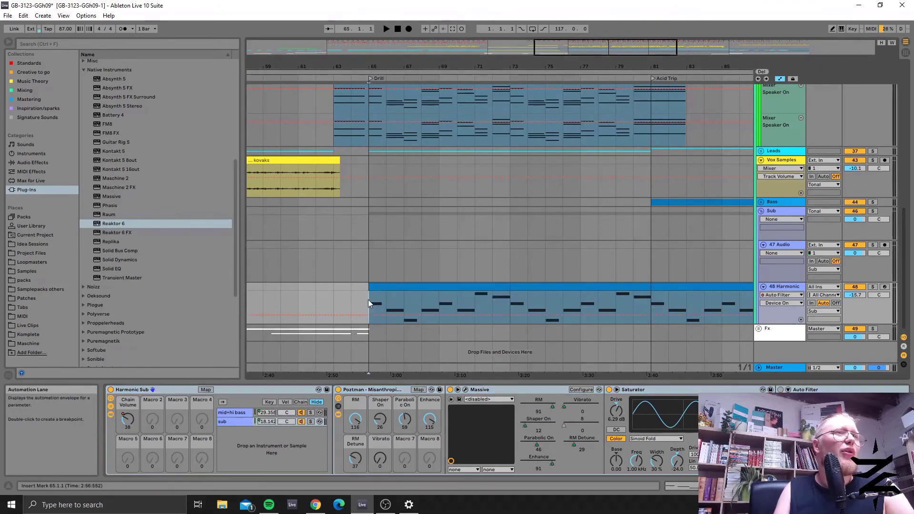
{"action": "key", "text": "space"}
{"action": "left_click", "coordinate": [873, 286]}
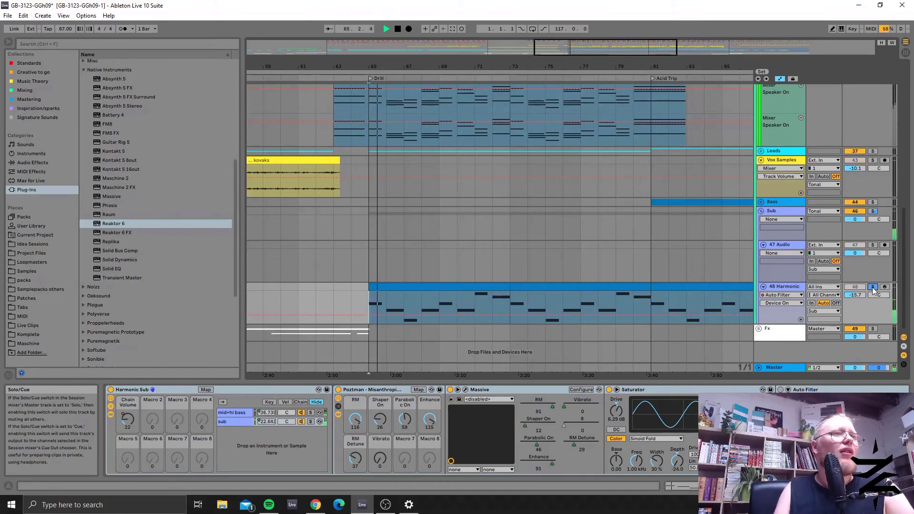
{"action": "key", "text": "space"}
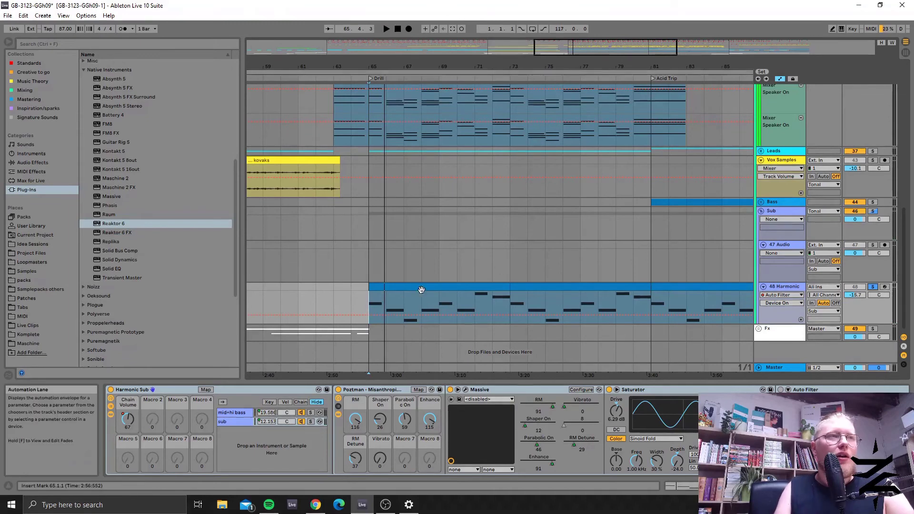
Replay Harmonic Sub from the start of Drill with Auto Filter turned back on
{"action": "key", "text": "space"}
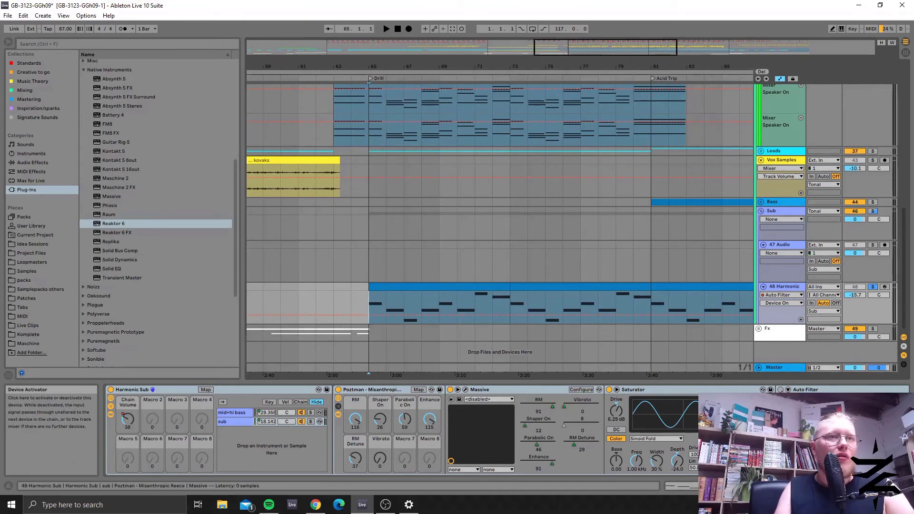
{"action": "key", "text": "space"}
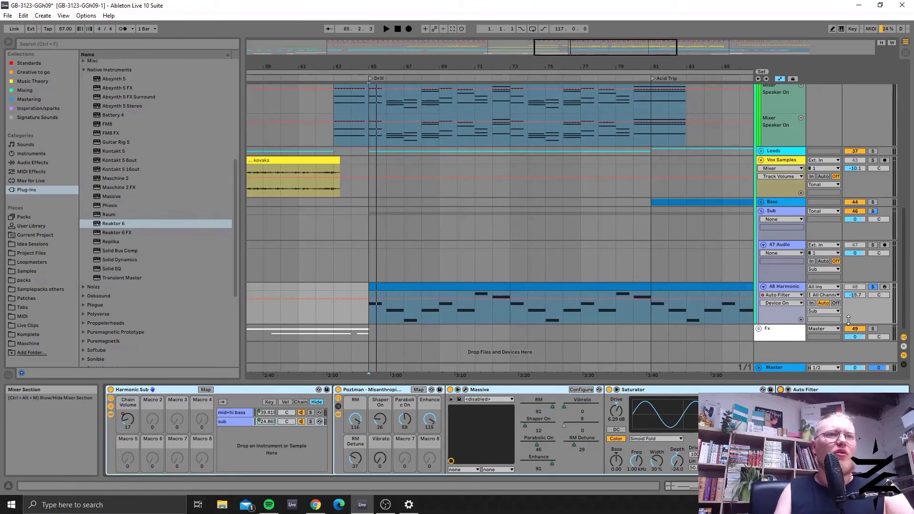
{"action": "key", "text": "space"}
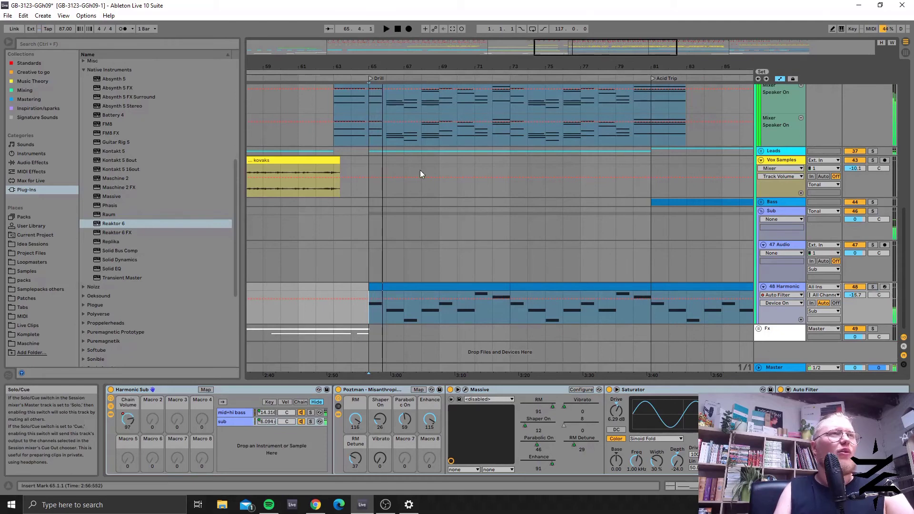
View Harmonic Sub's clips from Drill through Release, and inspect the SpecOps plug-in in its effects chain
{"action": "left_click_drag", "start_coordinate": [604, 47], "coordinate": [604, 32]}
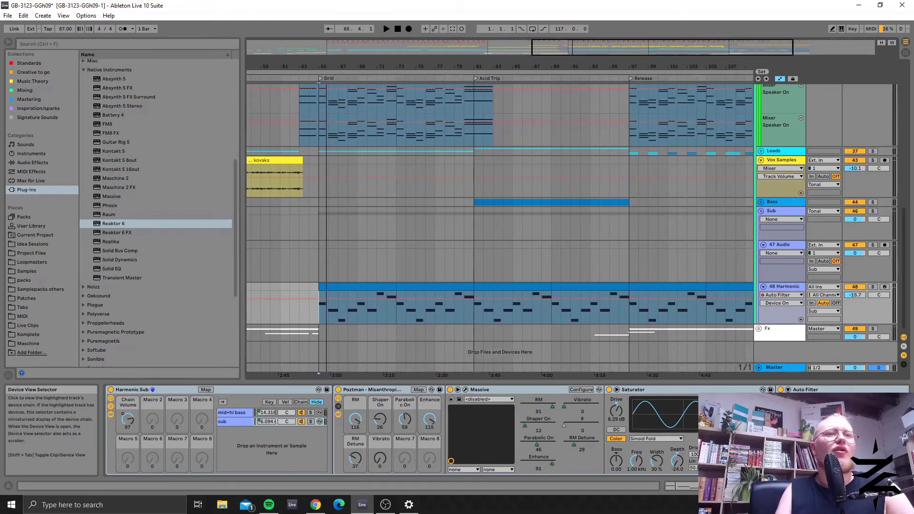
{"action": "scroll", "coordinate": [400, 431], "scroll_direction": "right", "scroll_amount": 10}
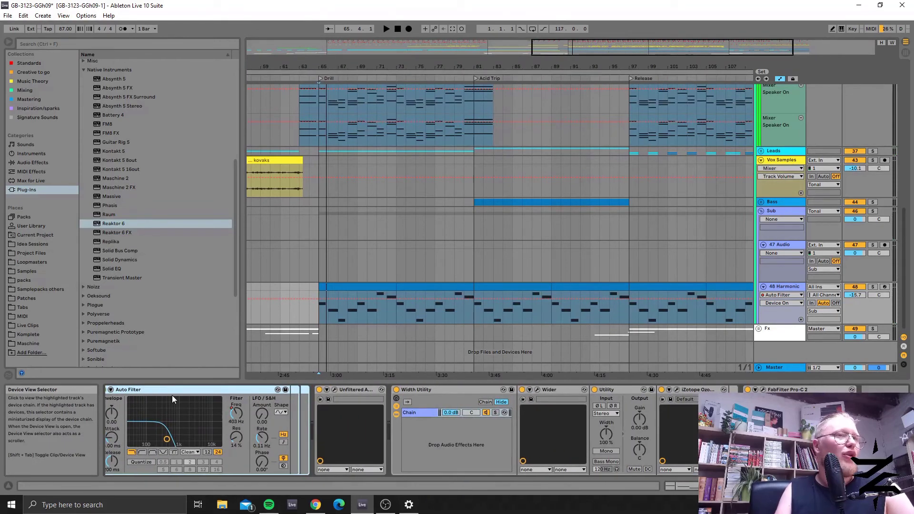
{"action": "left_click", "coordinate": [334, 390]}
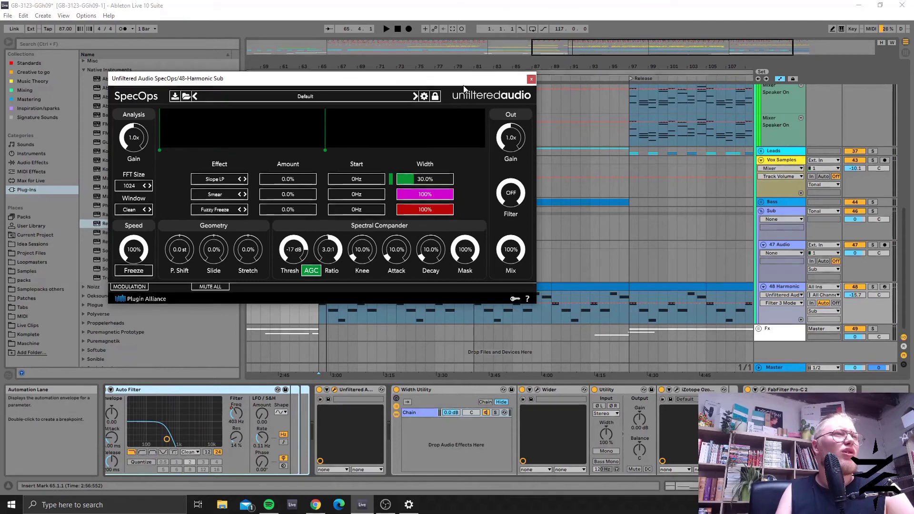
{"action": "left_click", "coordinate": [531, 79]}
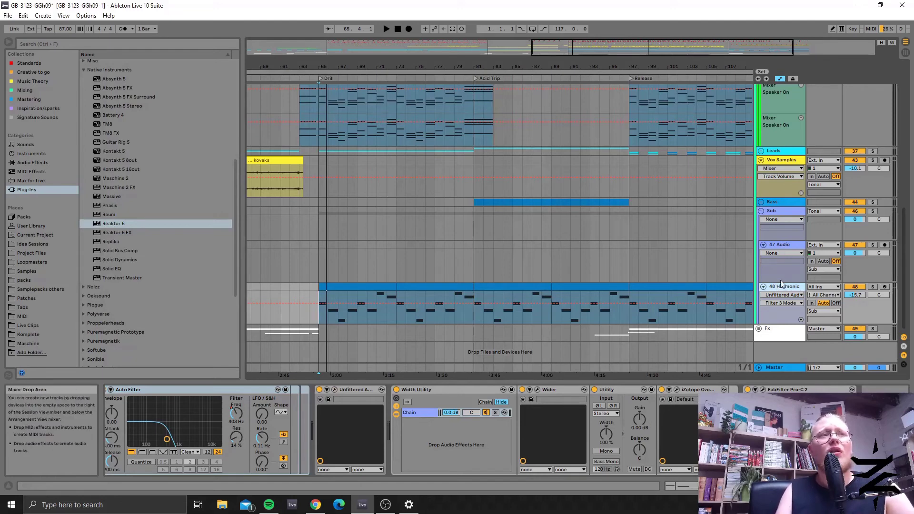
Fold the Sub group and unfold the Bass group at the Acid Trip section
{"action": "left_click", "coordinate": [761, 210]}
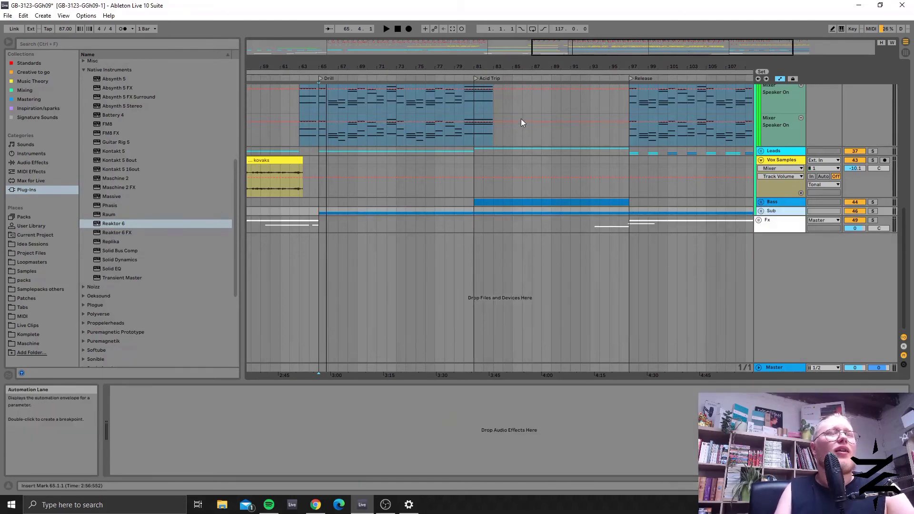
{"action": "left_click", "coordinate": [387, 191]}
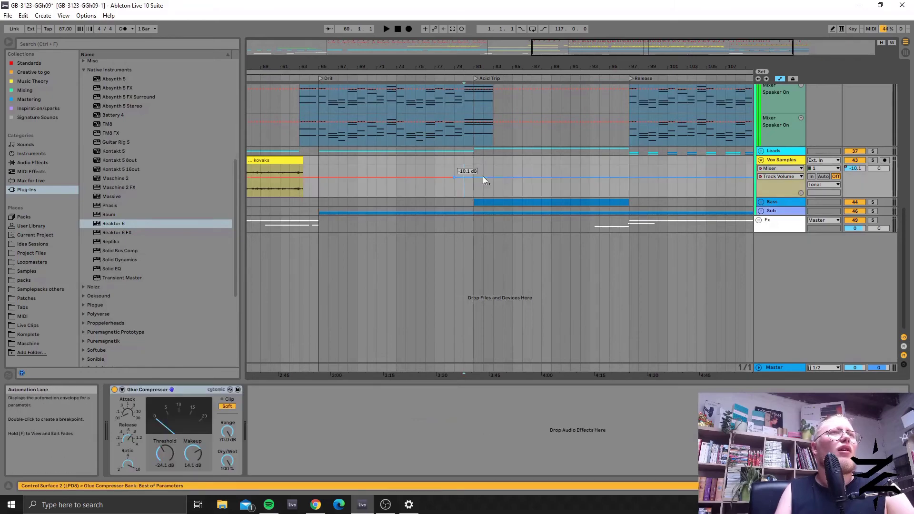
{"action": "left_click_drag", "start_coordinate": [661, 46], "coordinate": [709, 46]}
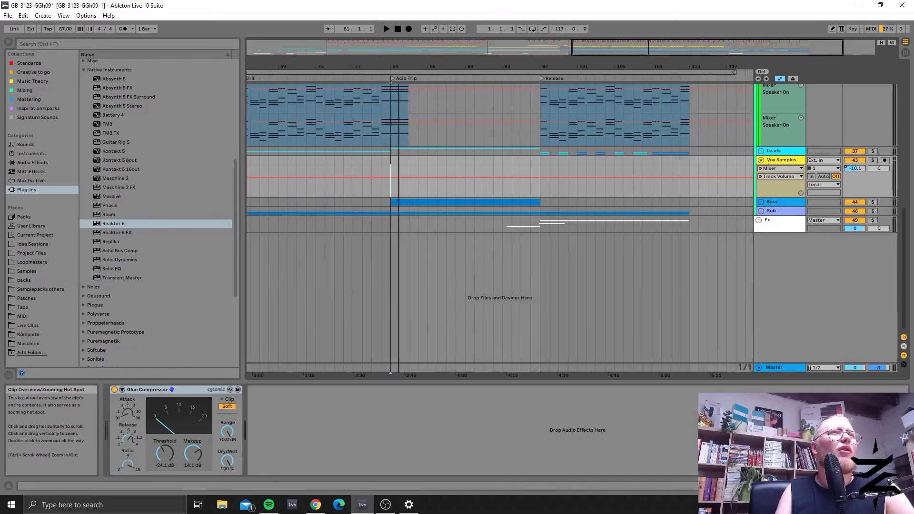
{"action": "left_click", "coordinate": [776, 204]}
{"action": "left_click", "coordinate": [761, 202]}
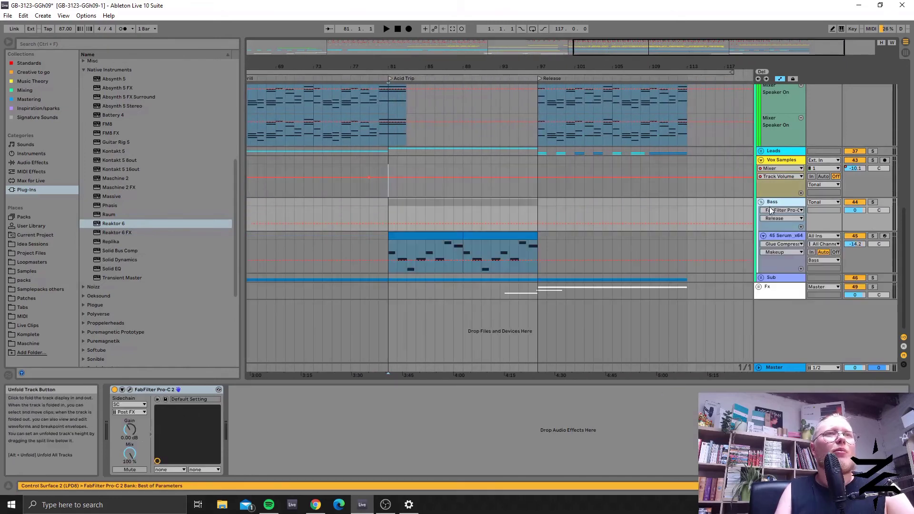
Inspect the Serum bass track's Gate and the OTT devices inside its OTT-Pass rack, leaving the rack folded
{"action": "left_click", "coordinate": [760, 244]}
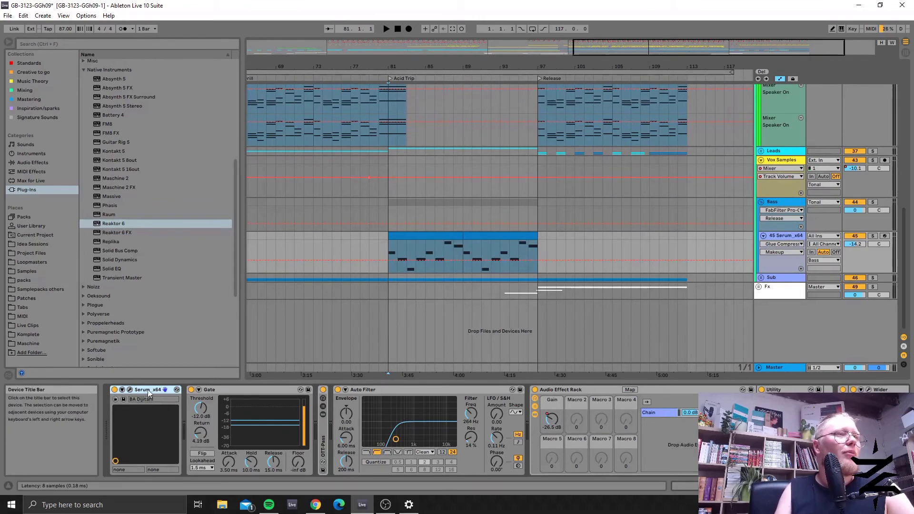
{"action": "left_click", "coordinate": [228, 390]}
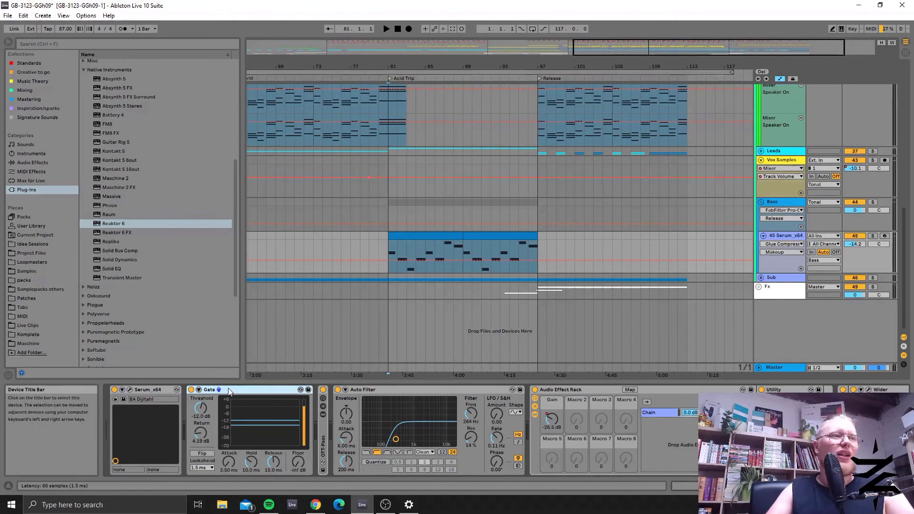
{"action": "double_click", "coordinate": [327, 445]}
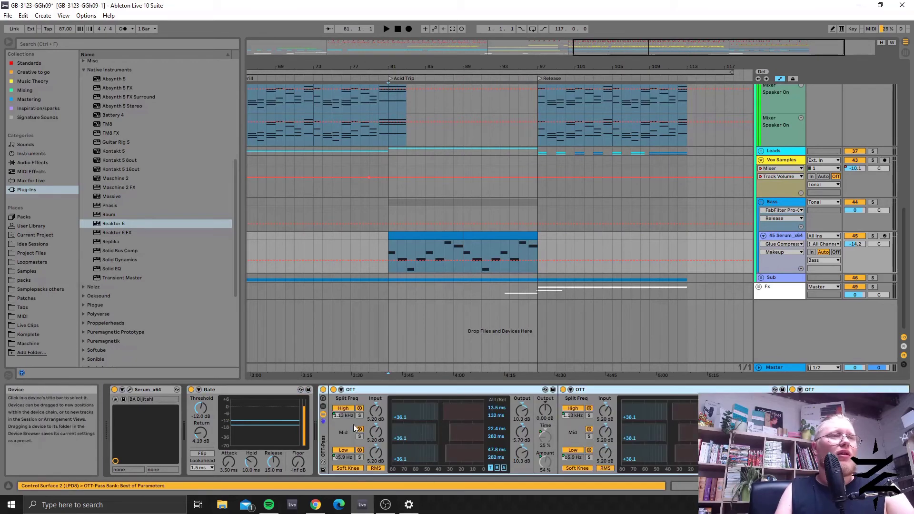
{"action": "double_click", "coordinate": [325, 452]}
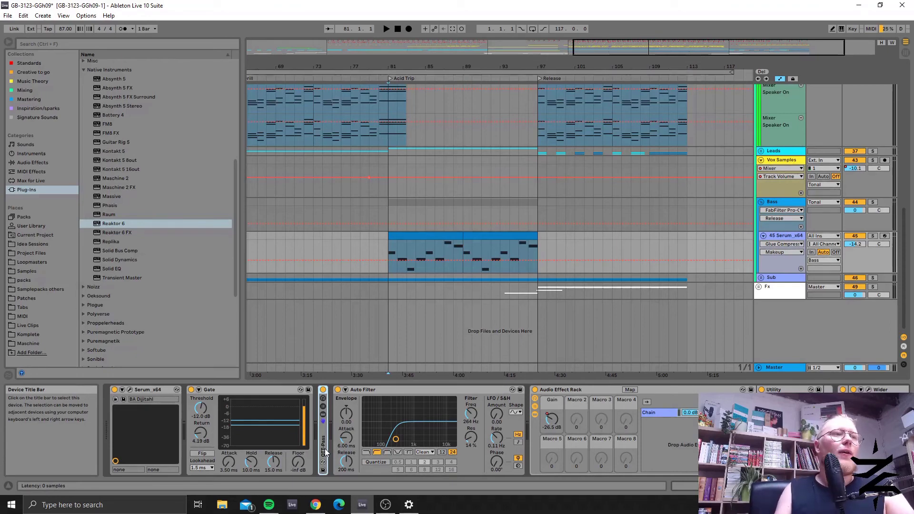
{"action": "left_click", "coordinate": [261, 404]}
{"action": "left_click", "coordinate": [322, 428]}
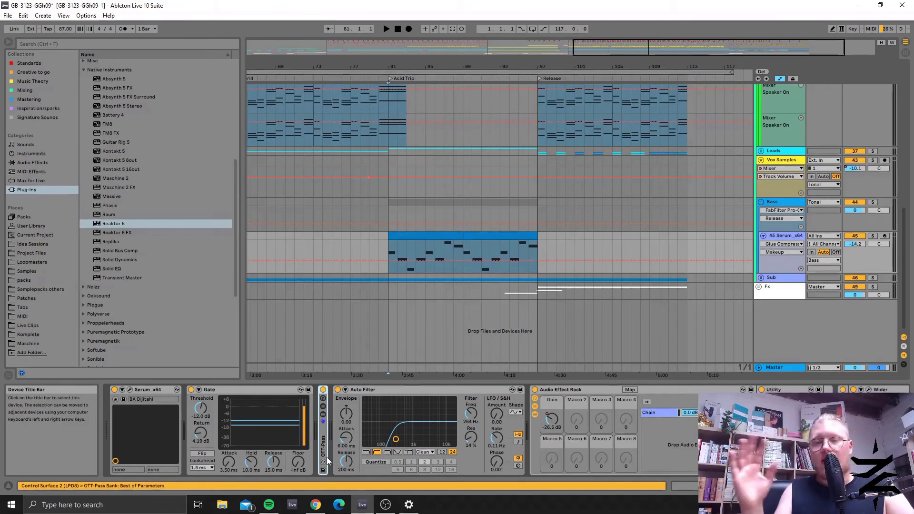
Inspect the Auto Filter and the Audio Effect Rack further along the Serum track's device chain
{"action": "left_click", "coordinate": [388, 390]}
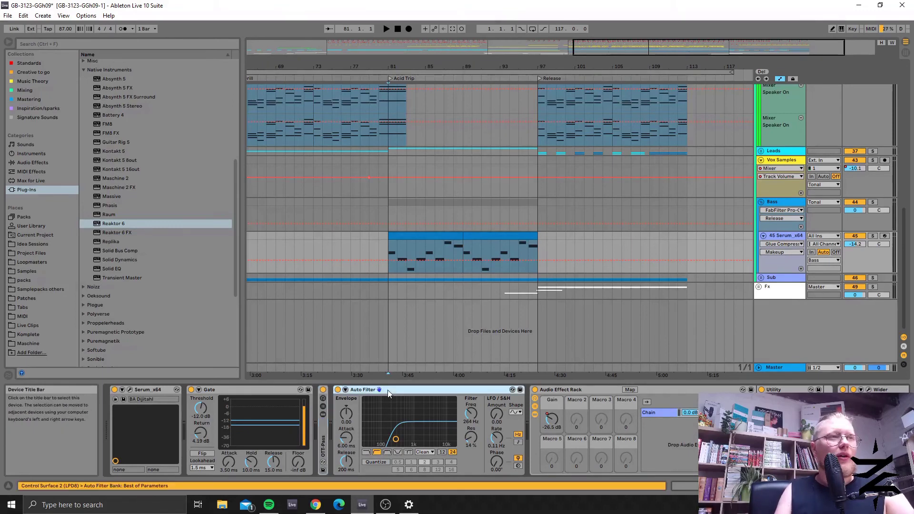
{"action": "scroll", "coordinate": [418, 395], "scroll_direction": "right", "scroll_amount": 3}
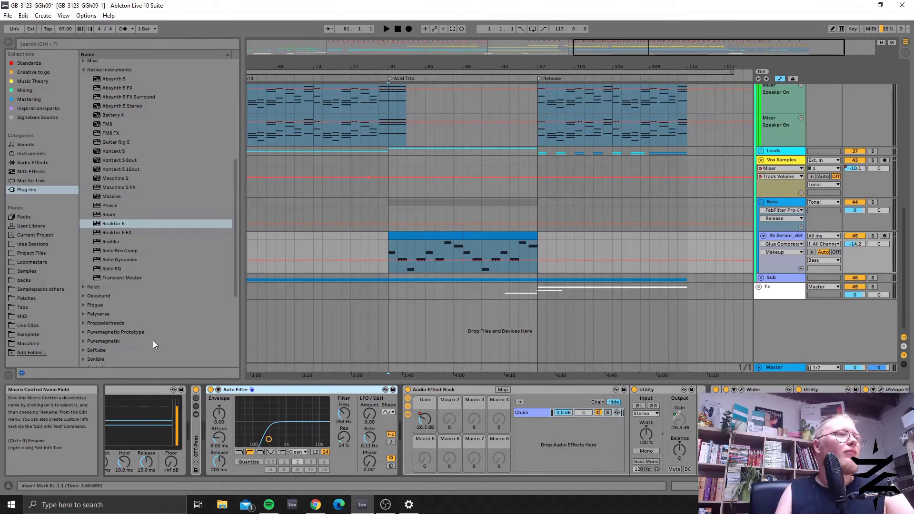
{"action": "left_click_drag", "start_coordinate": [268, 438], "coordinate": [321, 395]}
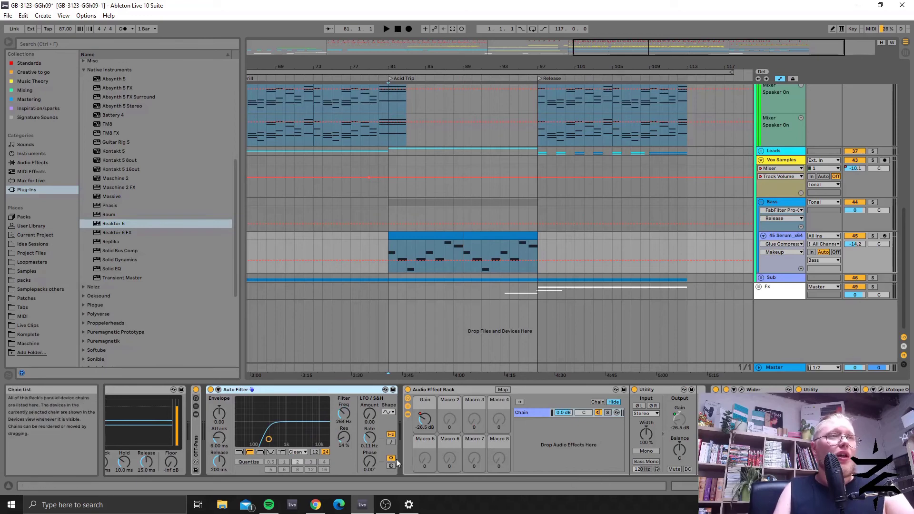
{"action": "left_click", "coordinate": [476, 390]}
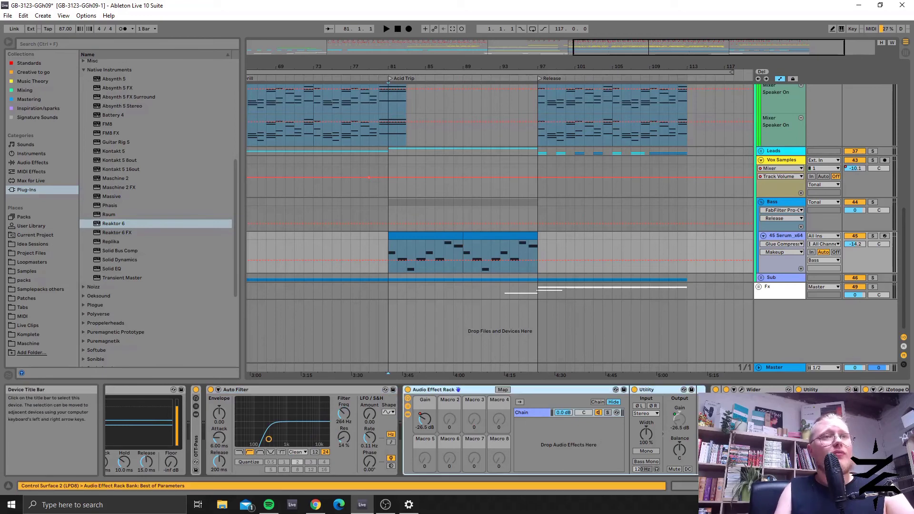
Play the Serum bass track soloed from the start of Acid Trip
{"action": "left_click", "coordinate": [389, 240]}
{"action": "scroll", "coordinate": [308, 162], "scroll_direction": "up", "scroll_amount": 3}
{"action": "scroll", "coordinate": [308, 161], "scroll_direction": "up", "scroll_amount": 3}
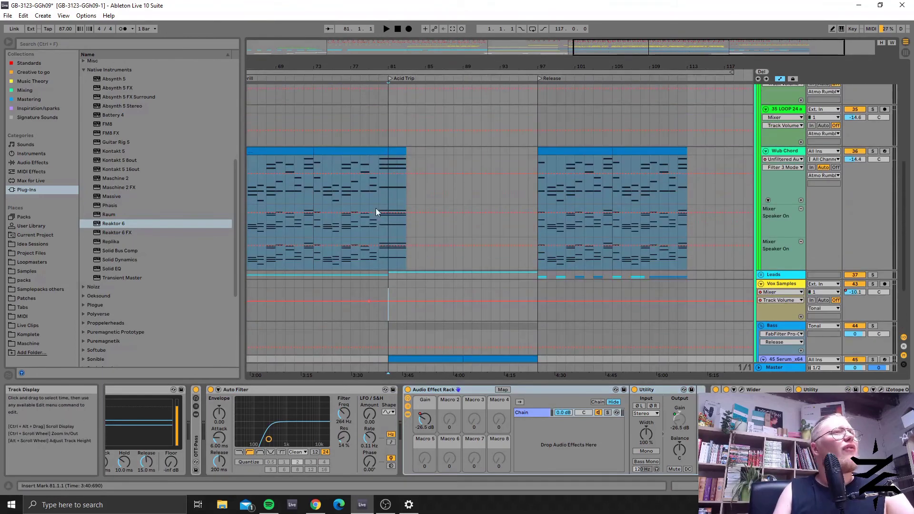
{"action": "left_click_drag", "start_coordinate": [469, 40], "coordinate": [495, 57]}
{"action": "scroll", "coordinate": [620, 208], "scroll_direction": "down", "scroll_amount": 4}
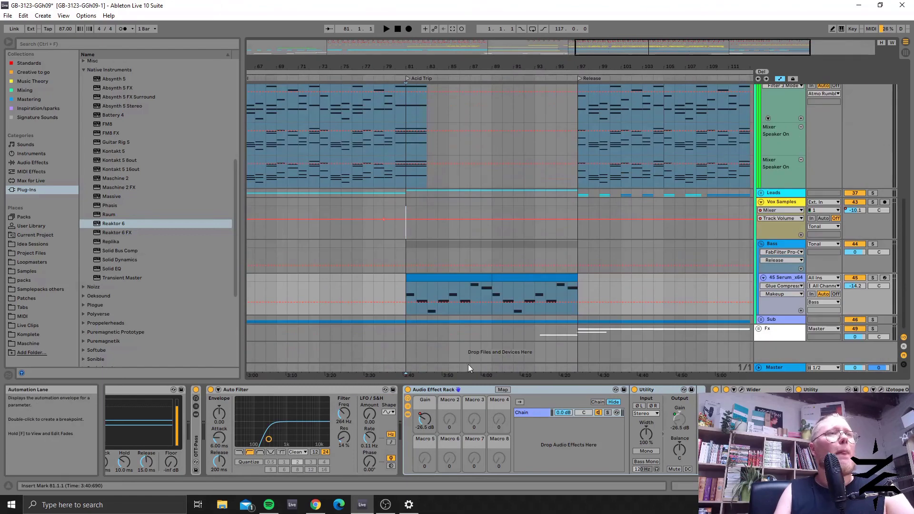
{"action": "left_click", "coordinate": [406, 288]}
{"action": "key", "text": "space"}
{"action": "left_click", "coordinate": [873, 279]}
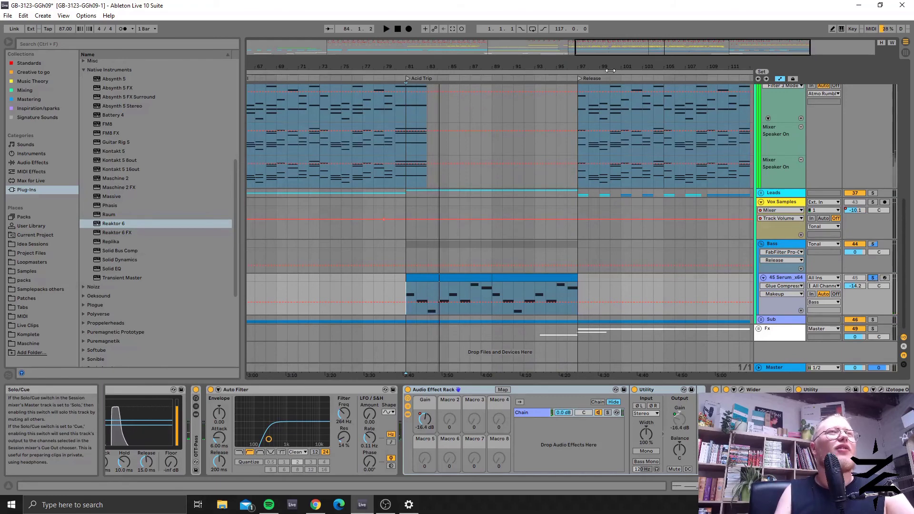
Fold the Bass group, then unfold the Fx group and view its sample clips across the whole arrangement
{"action": "left_click_drag", "start_coordinate": [599, 50], "coordinate": [615, 52]}
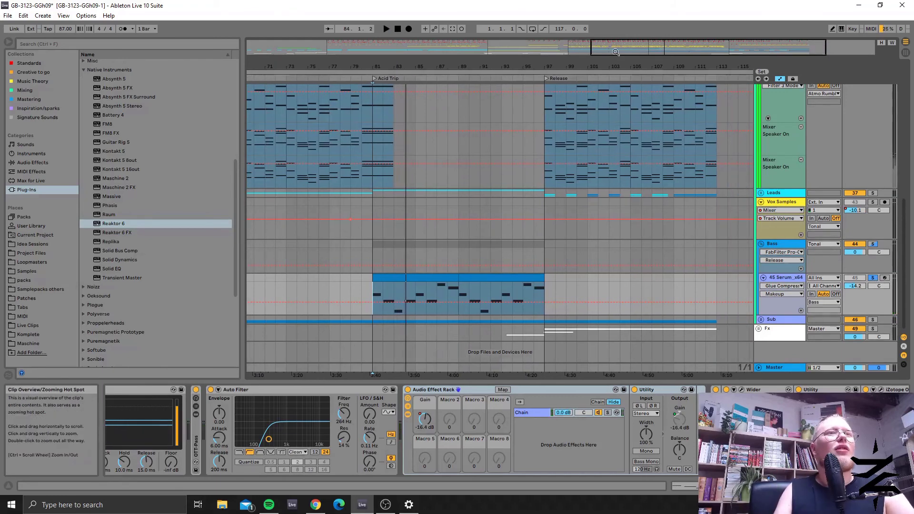
{"action": "scroll", "coordinate": [652, 287], "scroll_direction": "up", "scroll_amount": 2}
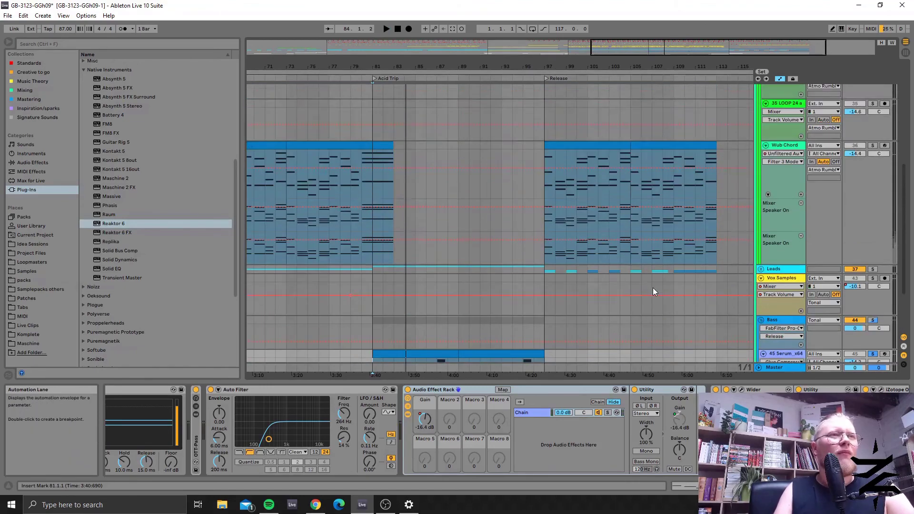
{"action": "scroll", "coordinate": [662, 276], "scroll_direction": "down", "scroll_amount": 2}
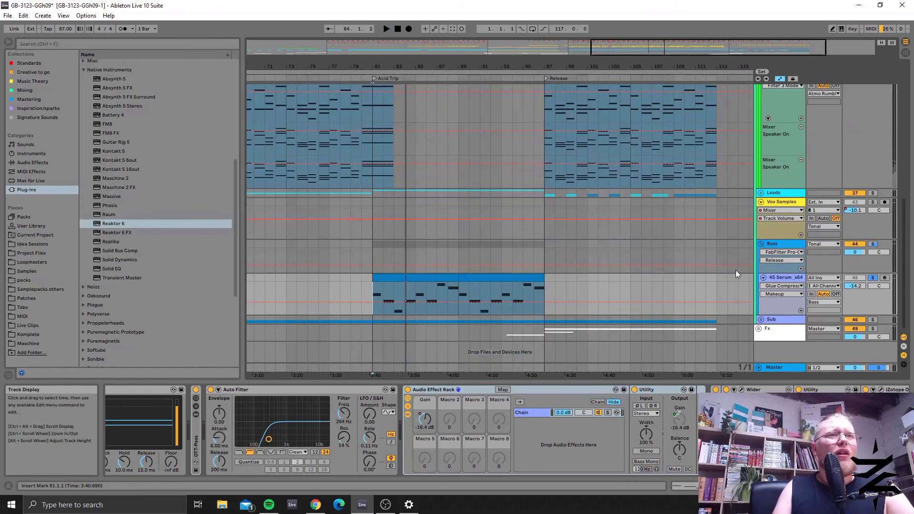
{"action": "left_click", "coordinate": [760, 244]}
{"action": "left_click", "coordinate": [759, 262]}
{"action": "scroll", "coordinate": [673, 283], "scroll_direction": "down", "scroll_amount": 10}
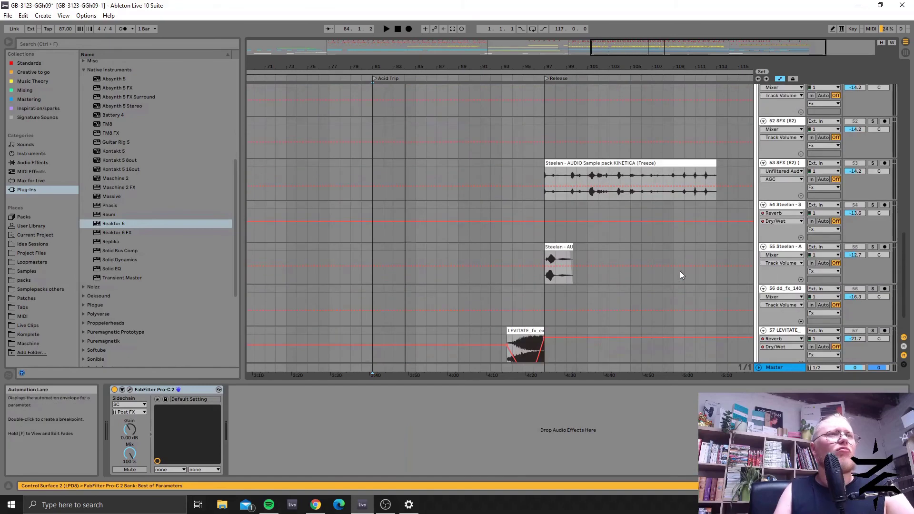
{"action": "double_click", "coordinate": [618, 48]}
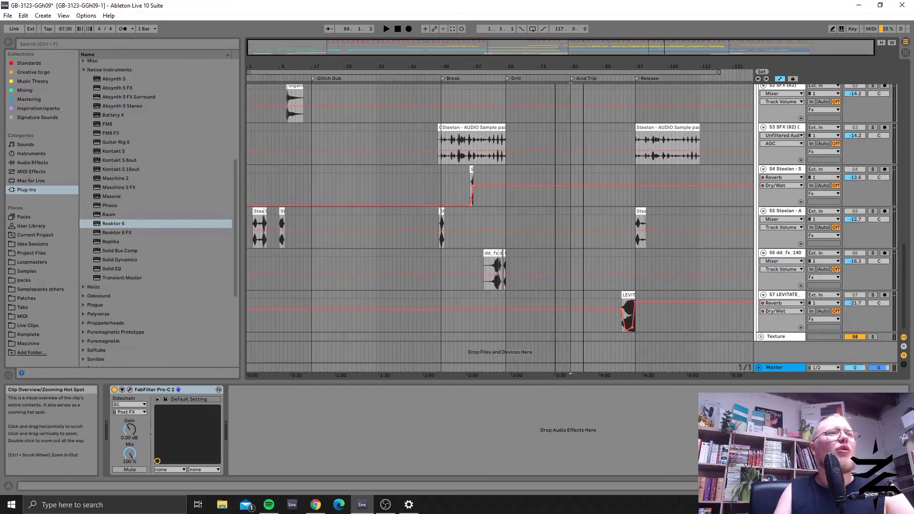
{"action": "scroll", "coordinate": [361, 246], "scroll_direction": "up", "scroll_amount": 8}
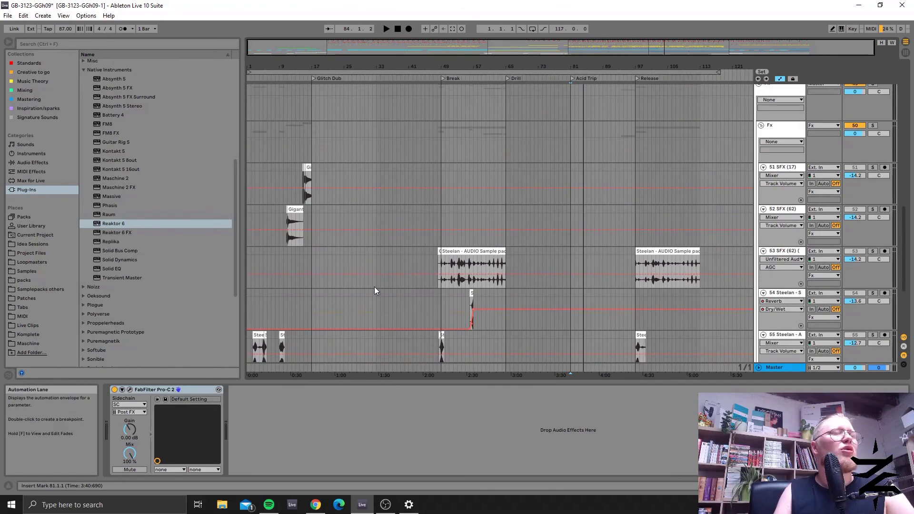
Fold the Tonal and Fx groups to leave a compact overview of the full arrangement
{"action": "scroll", "coordinate": [374, 287], "scroll_direction": "up", "scroll_amount": 5}
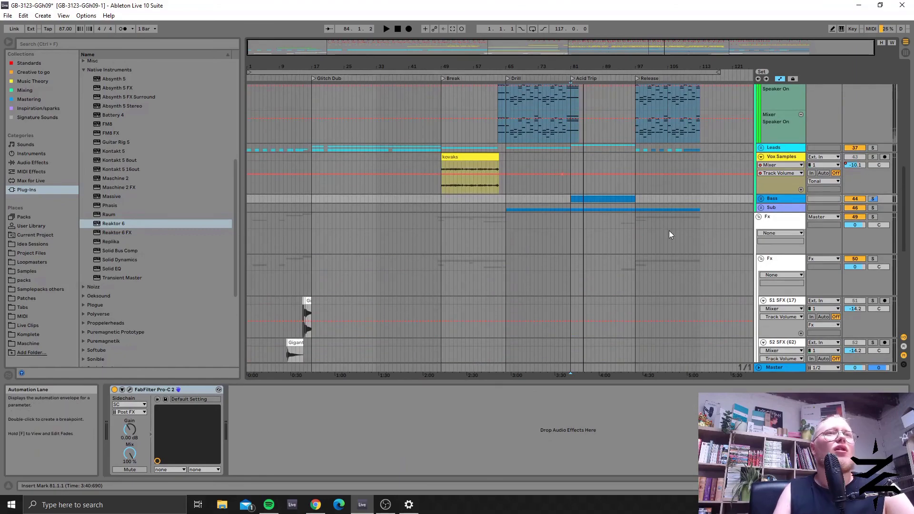
{"action": "scroll", "coordinate": [392, 165], "scroll_direction": "up", "scroll_amount": 10}
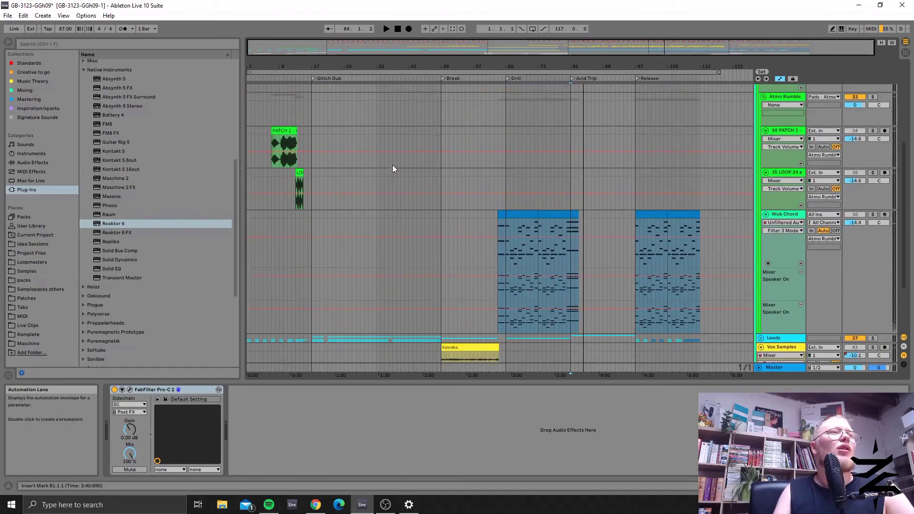
{"action": "scroll", "coordinate": [413, 186], "scroll_direction": "up", "scroll_amount": 3}
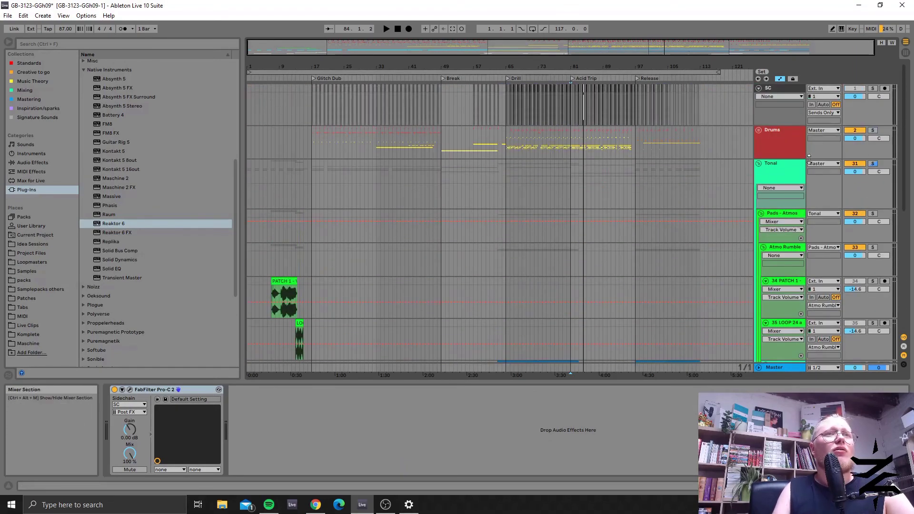
{"action": "left_click", "coordinate": [759, 163]}
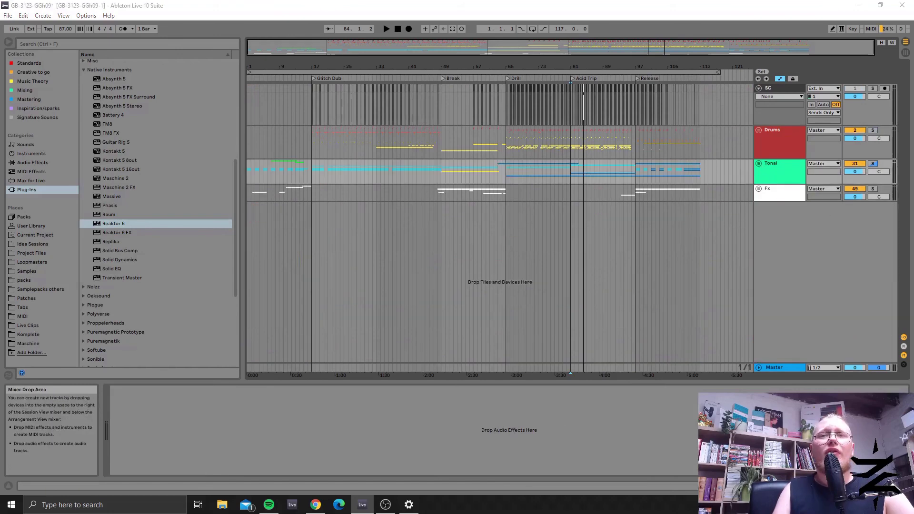